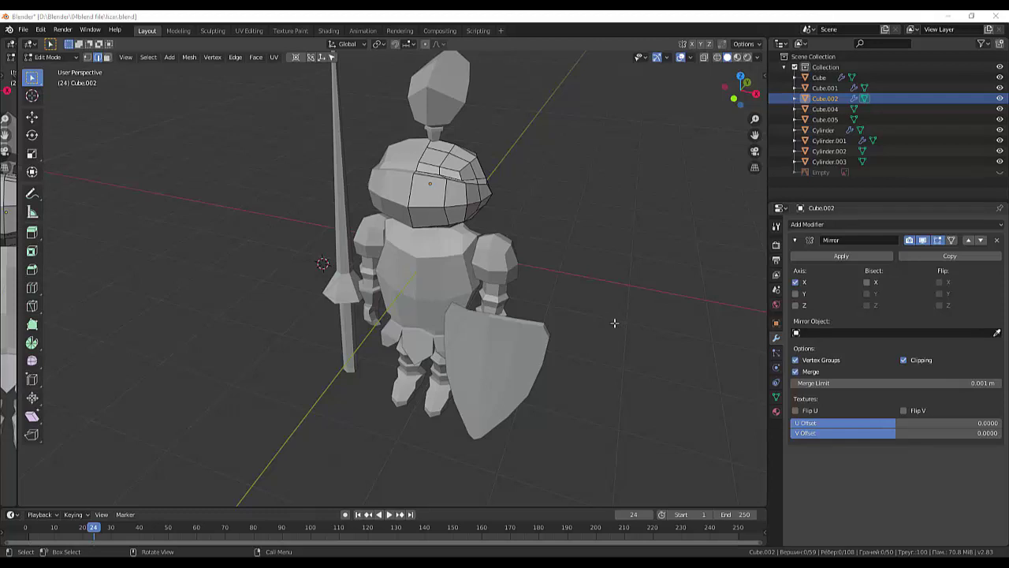
- Add a horizontal edge loop across the upper helmet and slide it into position
{"action": "scroll", "coordinate": [460, 205], "scroll_direction": "up", "scroll_amount": 2}
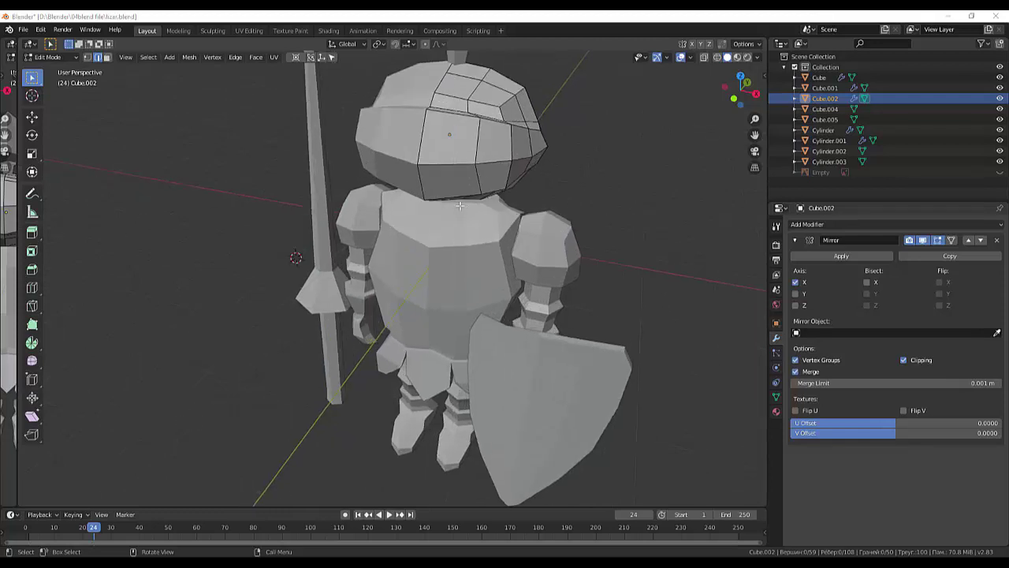
{"action": "left_click", "coordinate": [423, 143]}
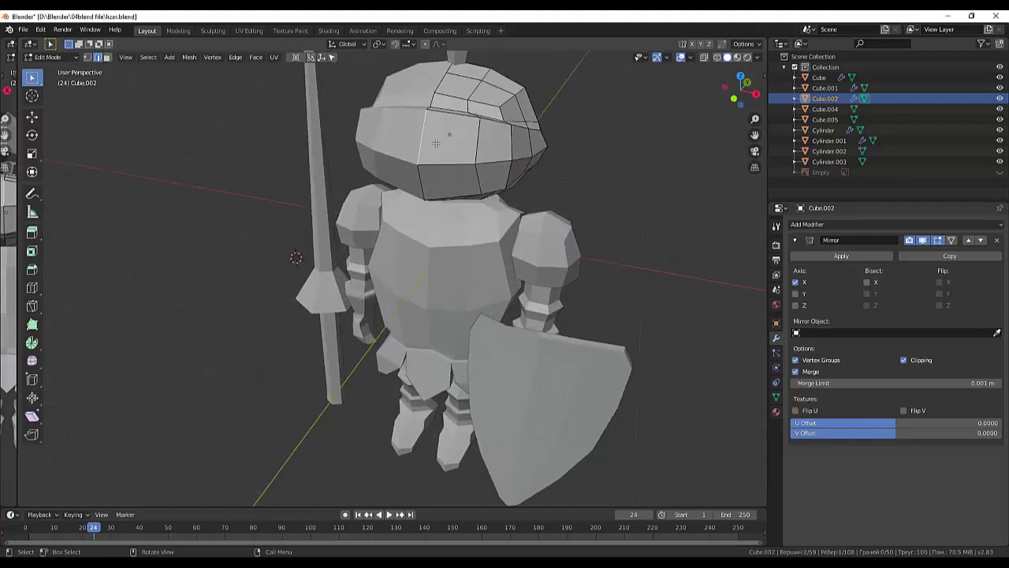
{"action": "left_click", "coordinate": [423, 183], "text": "shift"}
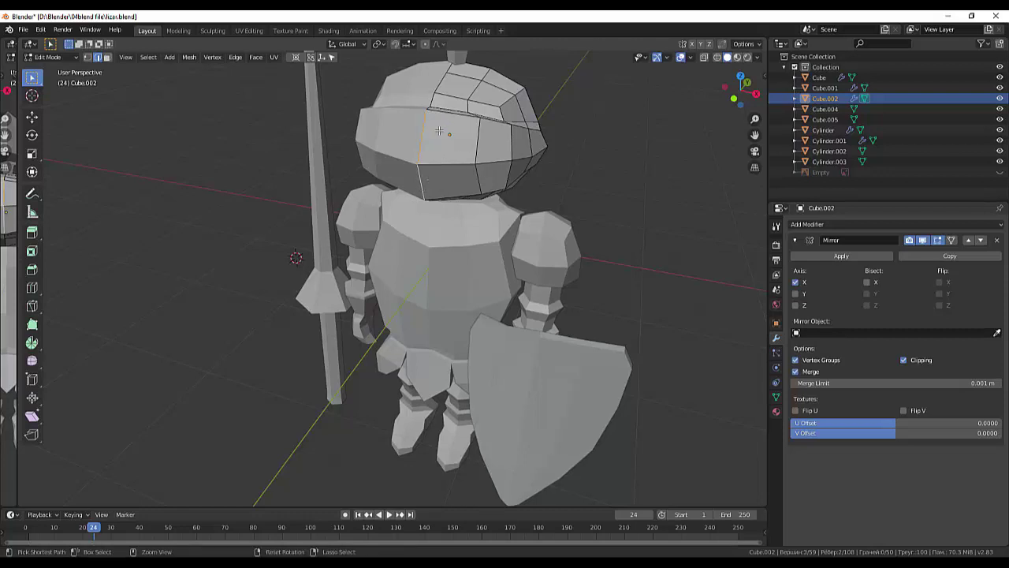
{"action": "key", "text": "ctrl+r"}
{"action": "left_click", "coordinate": [439, 131]}
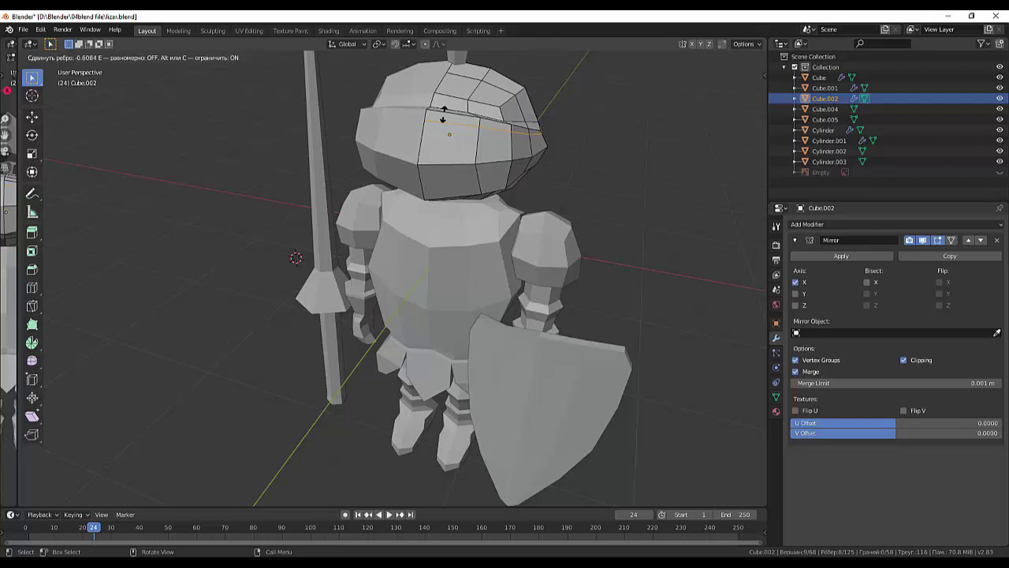
{"action": "left_click", "coordinate": [442, 117]}
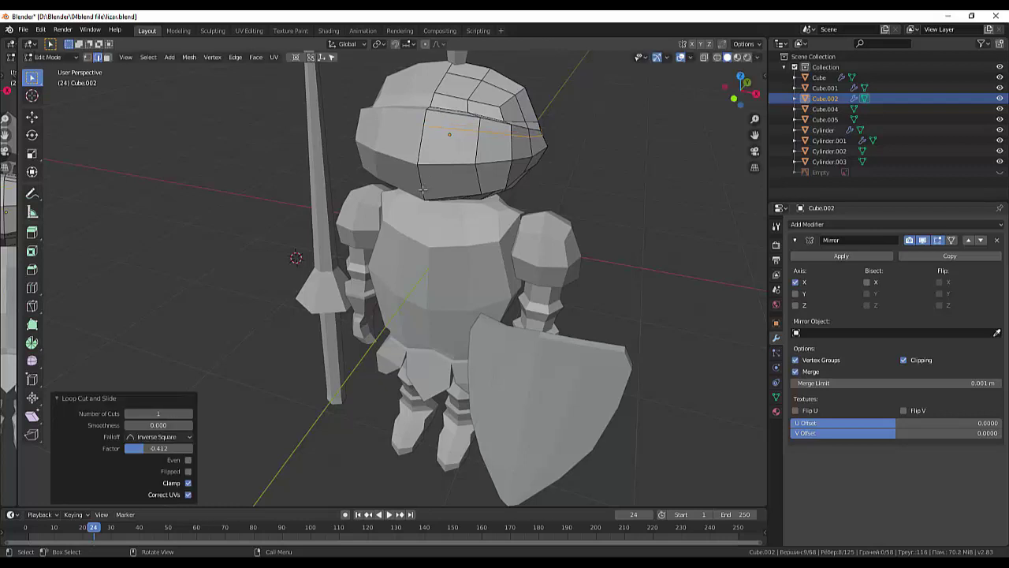
{"action": "left_click", "coordinate": [422, 189]}
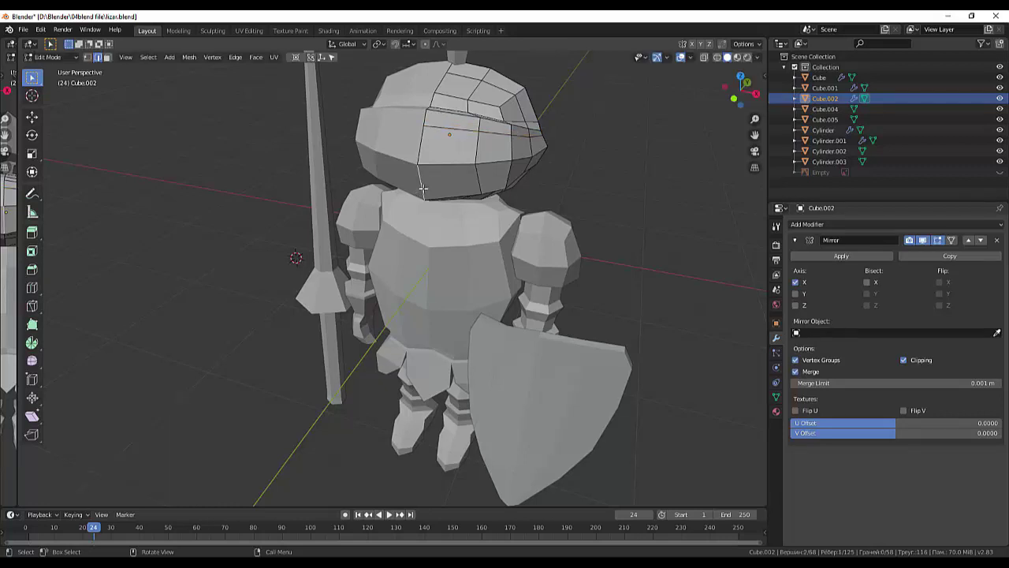
- Add a second horizontal edge loop near the helmet's lower edge
{"action": "key", "text": "ctrl+r"}
{"action": "left_click", "coordinate": [421, 187]}
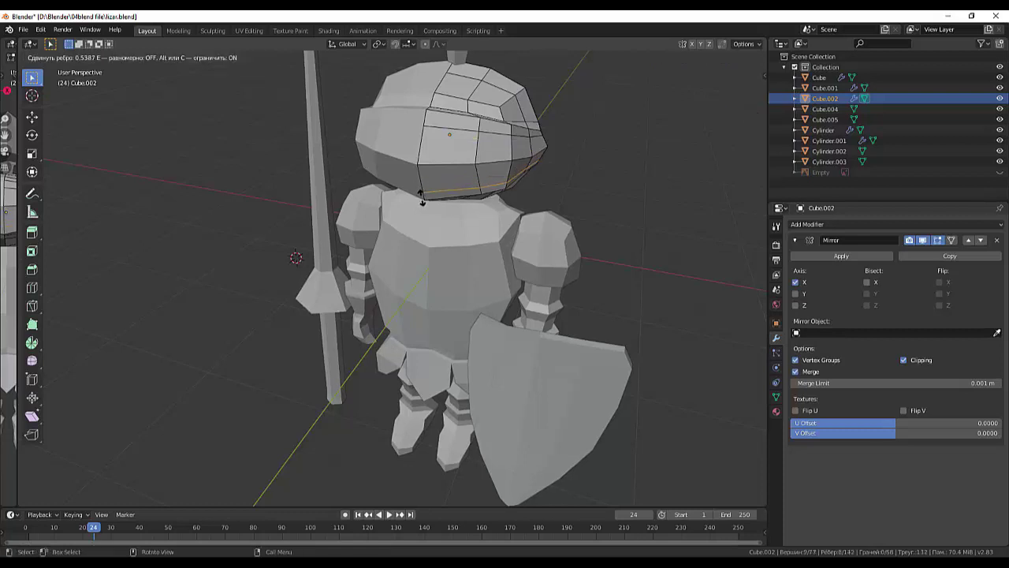
{"action": "left_click", "coordinate": [422, 197]}
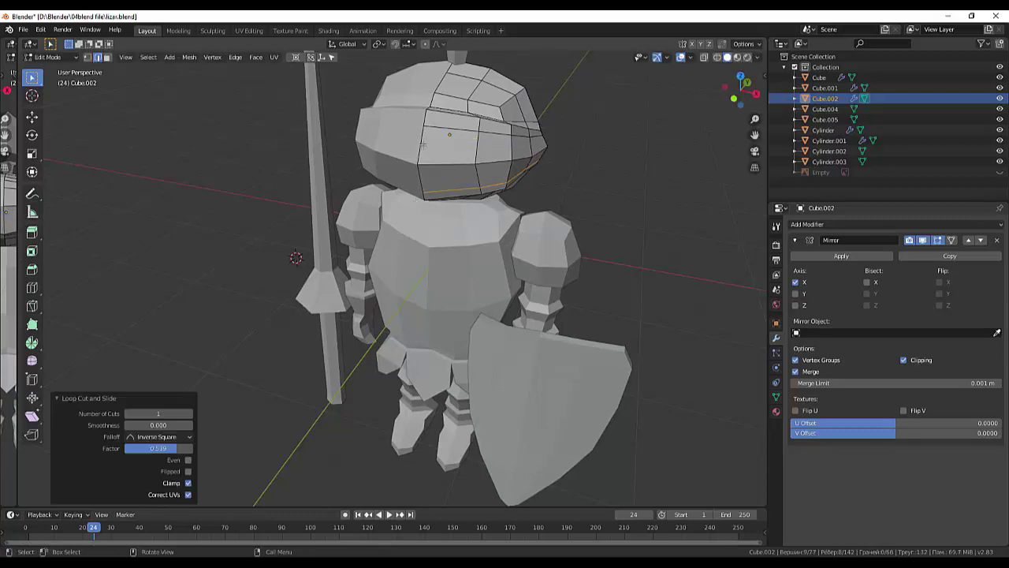
{"action": "left_click", "coordinate": [435, 191]}
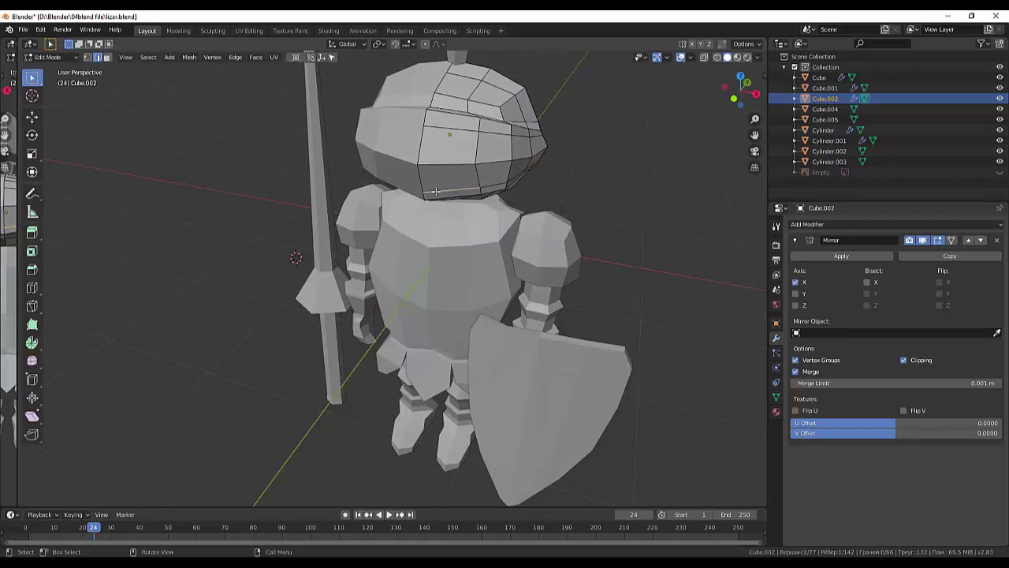
- Cut five evenly spaced vertical edge loops across the helmet front
{"action": "key", "text": "ctrl+r"}
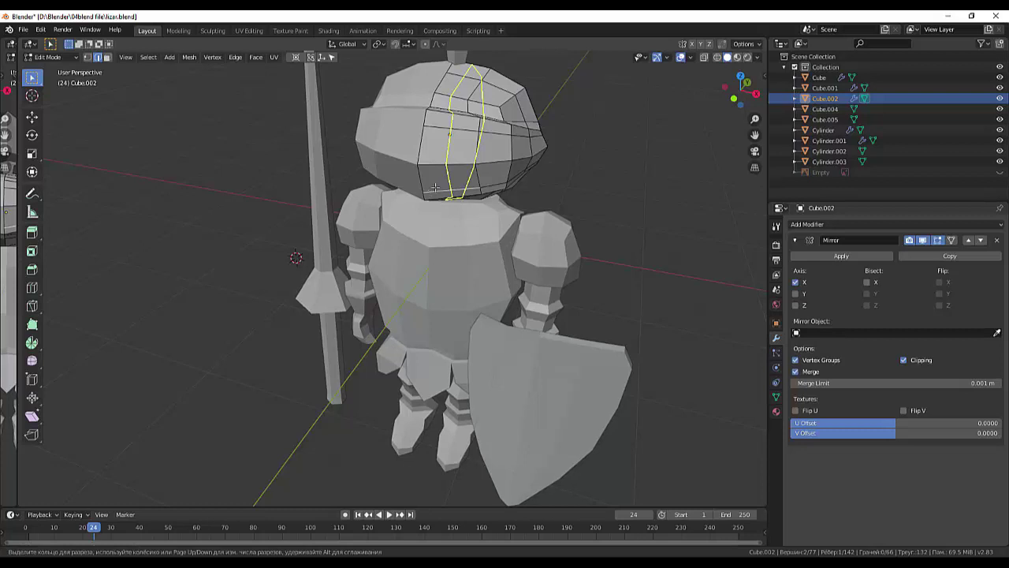
{"action": "scroll", "coordinate": [434, 187], "scroll_direction": "up", "scroll_amount": 2}
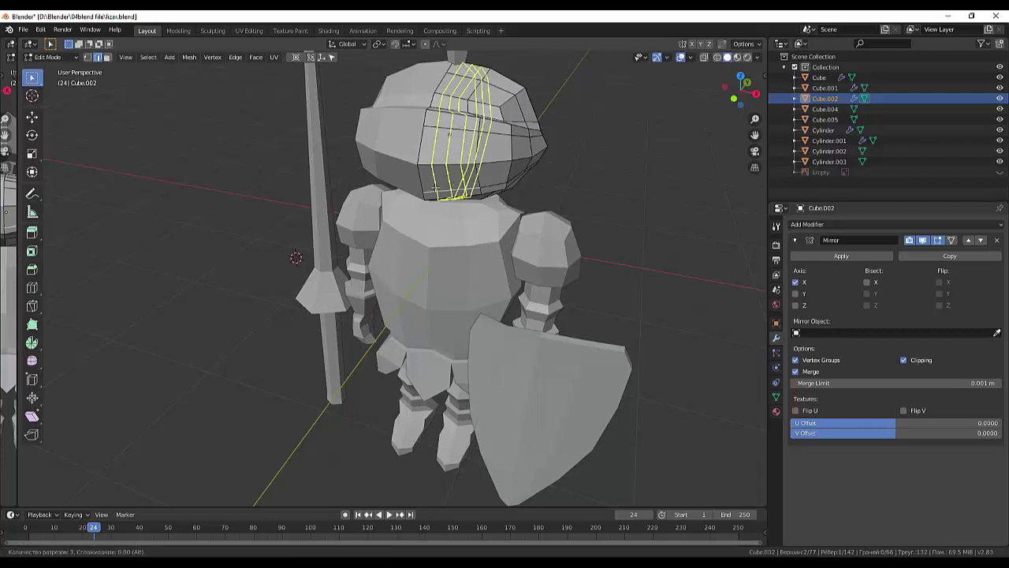
{"action": "scroll", "coordinate": [434, 187], "scroll_direction": "up", "scroll_amount": 1}
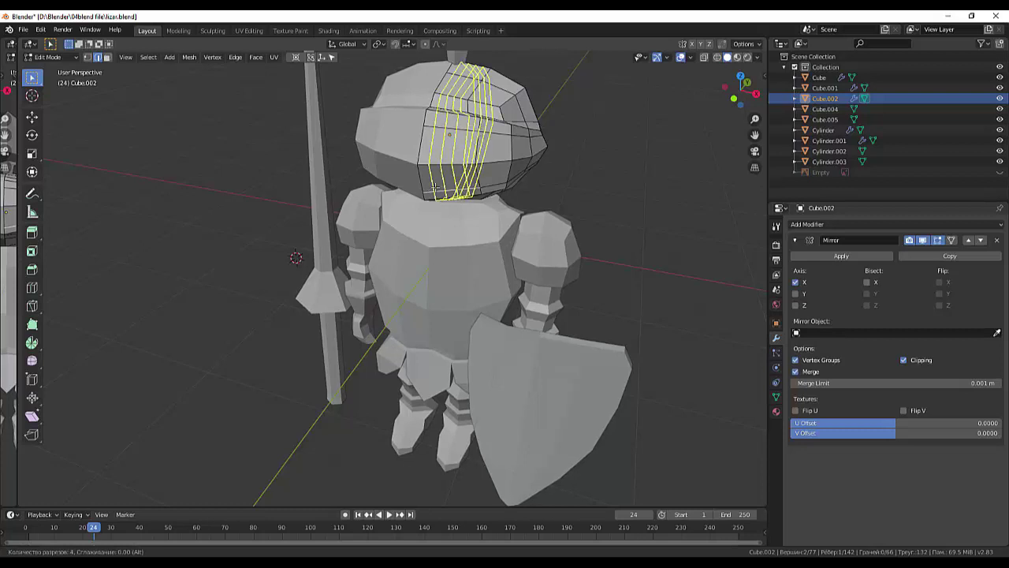
{"action": "scroll", "coordinate": [434, 187], "scroll_direction": "up", "scroll_amount": 1}
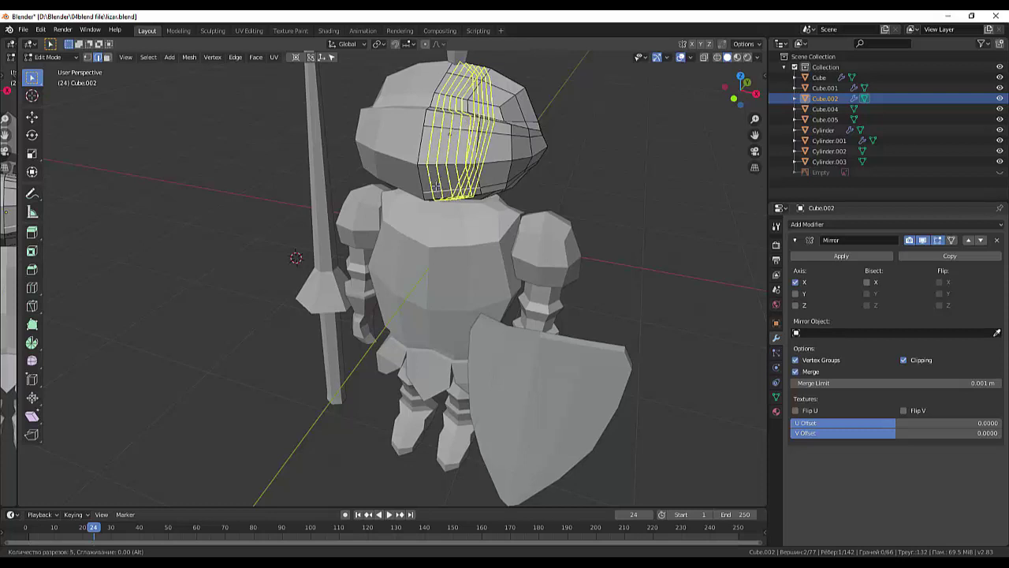
{"action": "left_click", "coordinate": [434, 187]}
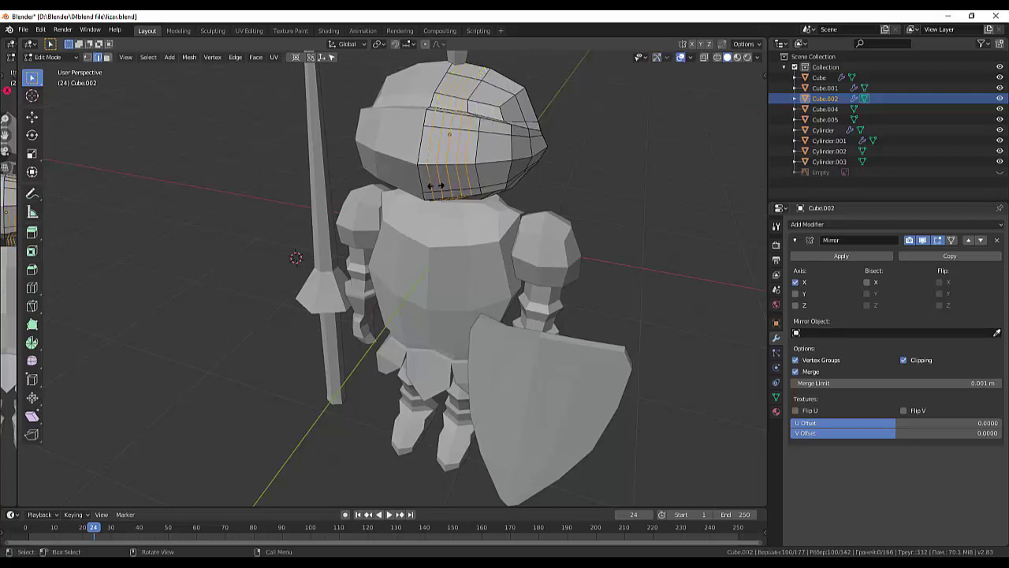
{"action": "right_click", "coordinate": [522, 182]}
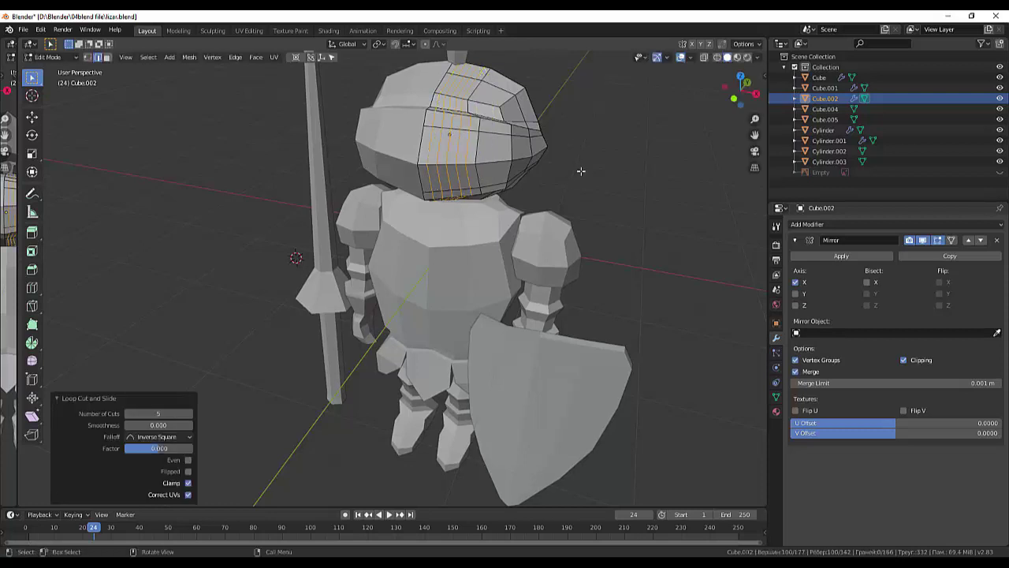
{"action": "middle_click_drag", "start_coordinate": [578, 173], "coordinate": [582, 169]}
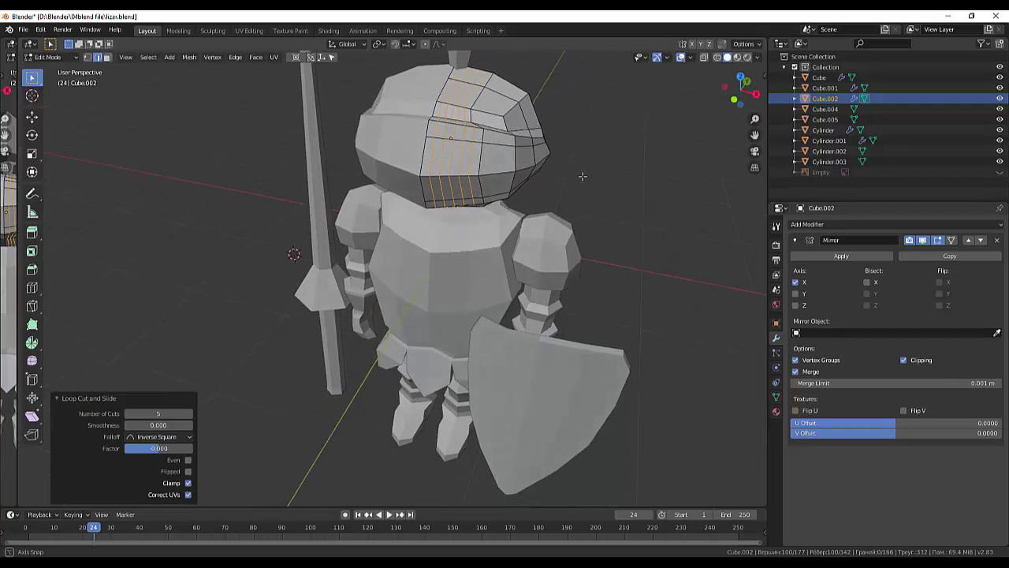
{"action": "left_click", "coordinate": [437, 155]}
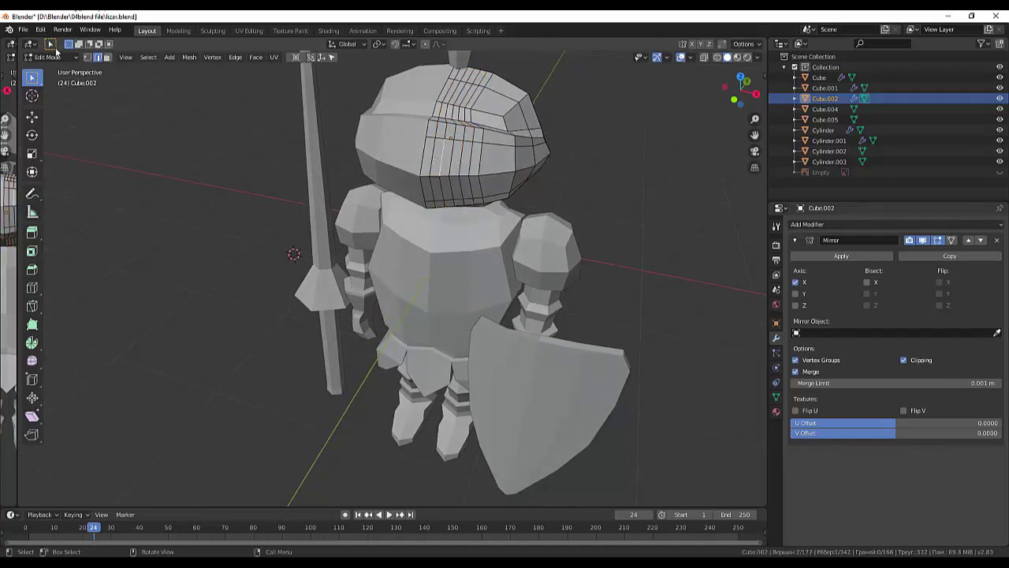
- Extrude alternating helmet front faces inward by 0.0587 m to form visor slits
{"action": "left_click", "coordinate": [107, 57]}
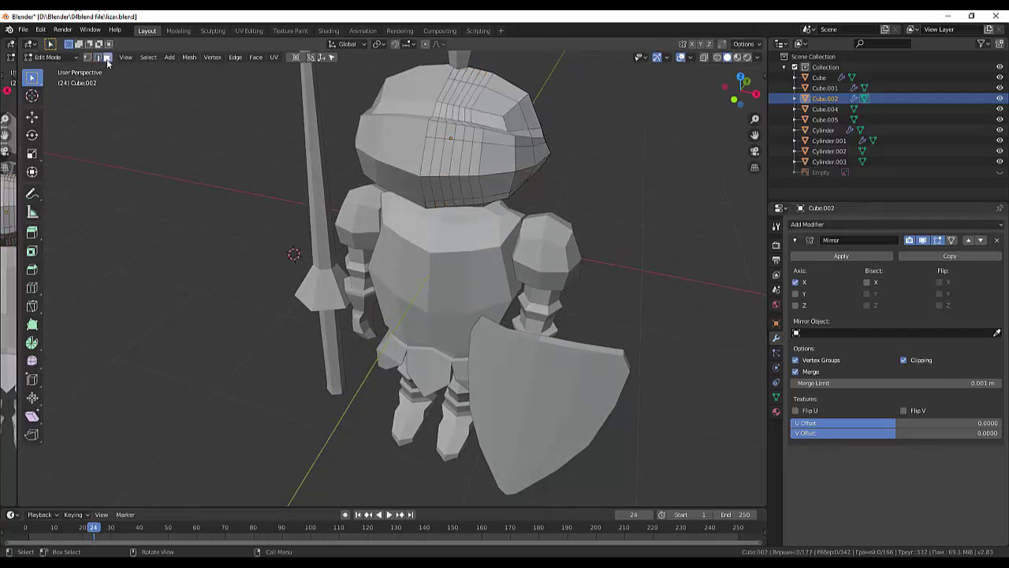
{"action": "left_click", "coordinate": [438, 151]}
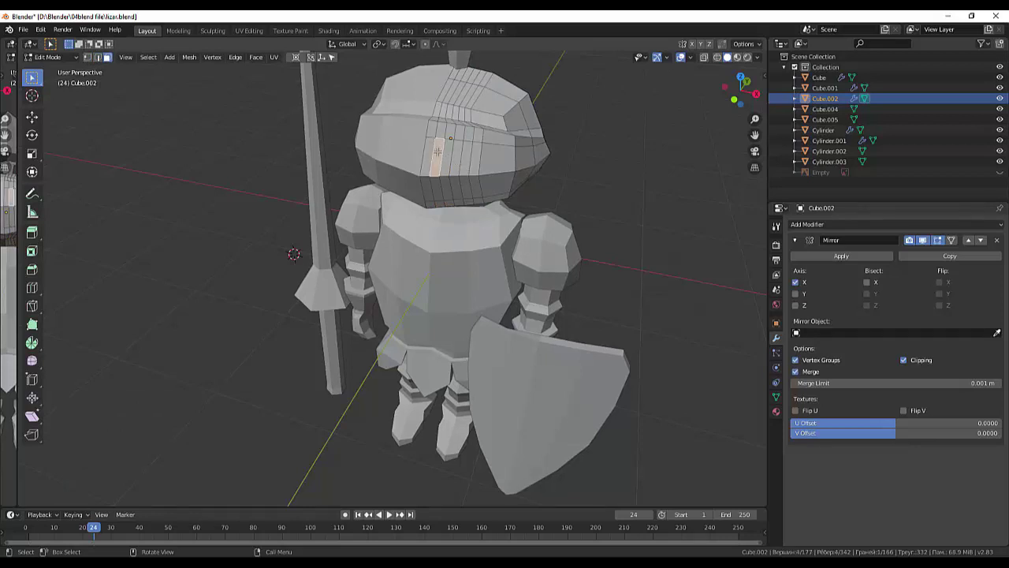
{"action": "left_click", "coordinate": [434, 186], "text": "shift"}
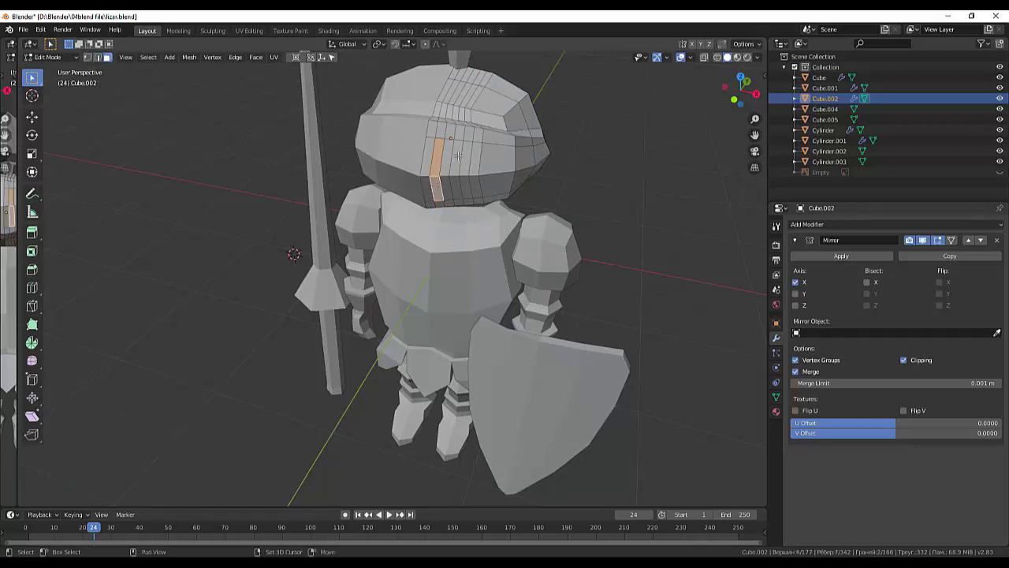
{"action": "left_click", "coordinate": [457, 157], "text": "shift"}
{"action": "left_click", "coordinate": [456, 188], "text": "shift"}
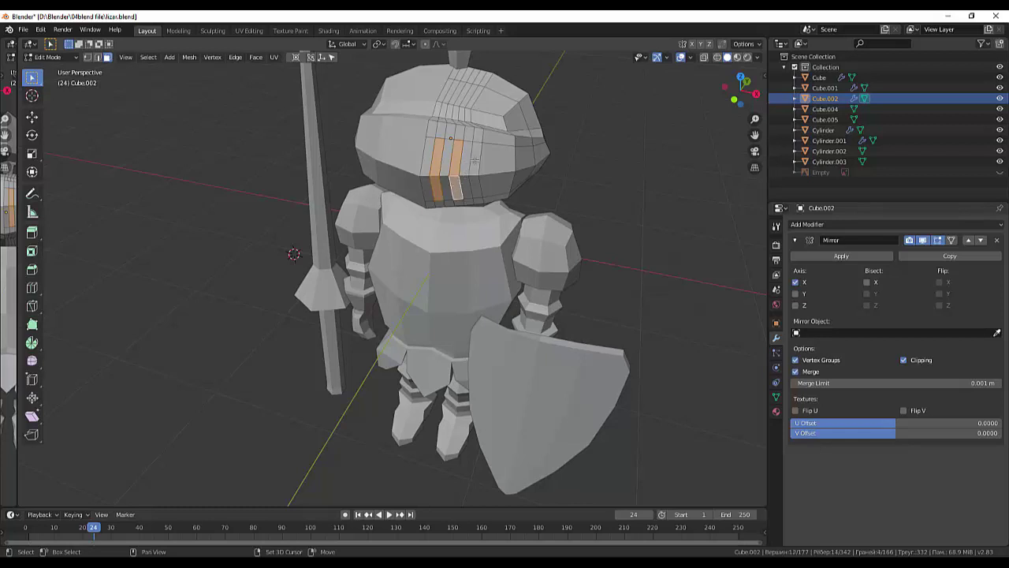
{"action": "left_click", "coordinate": [476, 158], "text": "shift"}
{"action": "left_click", "coordinate": [475, 186], "text": "shift"}
{"action": "middle_click_drag", "start_coordinate": [605, 181], "coordinate": [526, 171]}
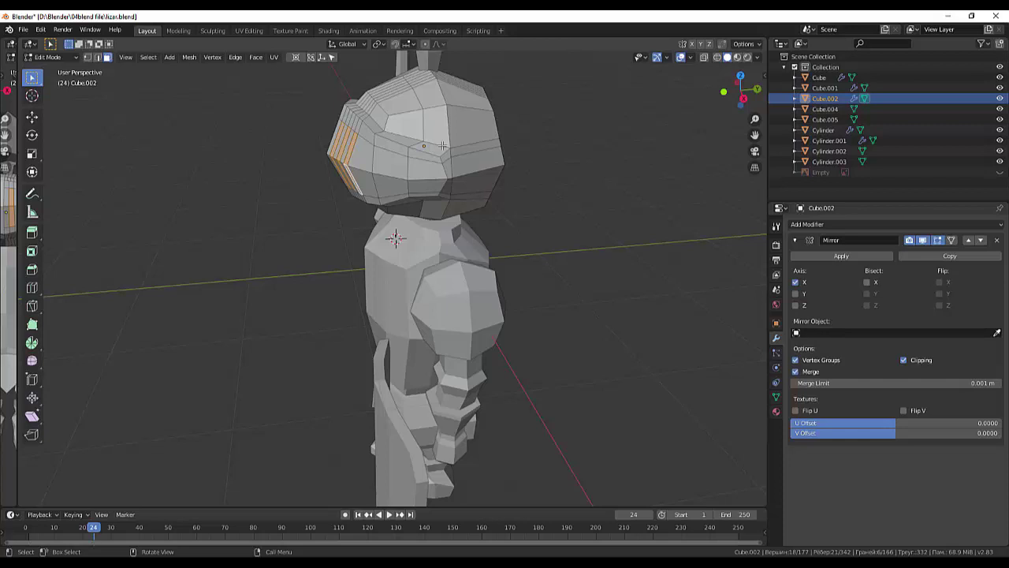
{"action": "key", "text": "e"}
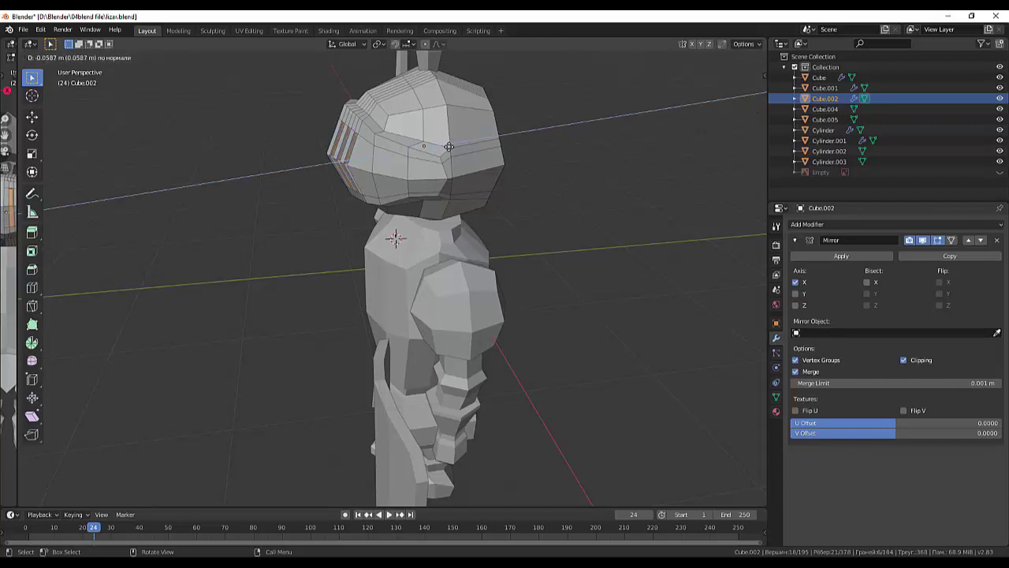
{"action": "left_click", "coordinate": [448, 146]}
{"action": "mouse_move", "coordinate": [623, 128]}
{"action": "middle_mouse_down"}
{"action": "mouse_move", "coordinate": [707, 129]}
{"action": "mouse_move", "coordinate": [637, 195]}
{"action": "mouse_move", "coordinate": [642, 181]}
{"action": "mouse_move", "coordinate": [554, 173]}
{"action": "middle_mouse_up"}
{"action": "left_click", "coordinate": [637, 195]}
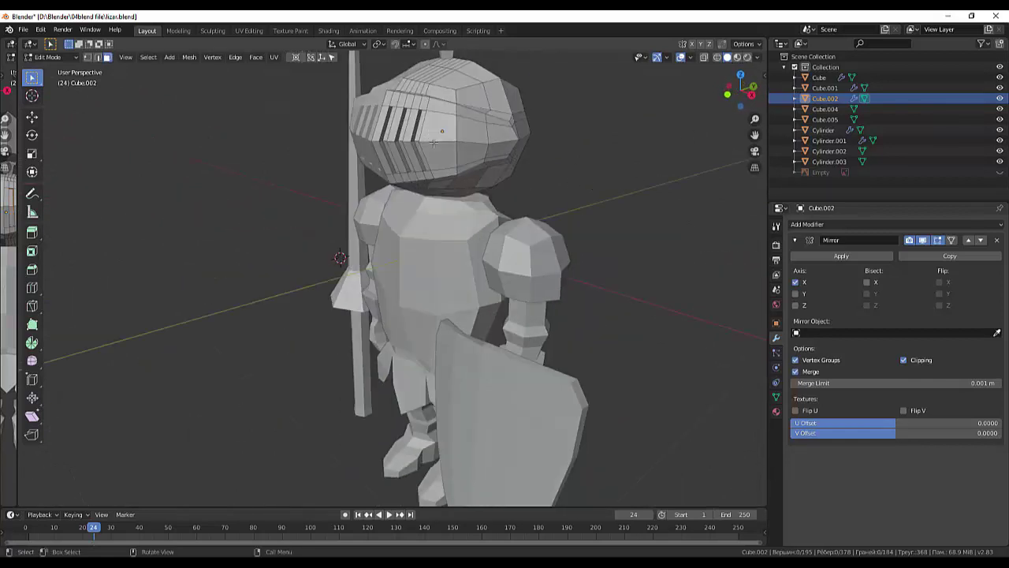
- In edge select, cut three edge loops around the helmet's side behind the visor
{"action": "left_click", "coordinate": [435, 142]}
{"action": "left_click", "coordinate": [457, 130]}
{"action": "left_click", "coordinate": [97, 57]}
{"action": "left_click", "coordinate": [457, 161]}
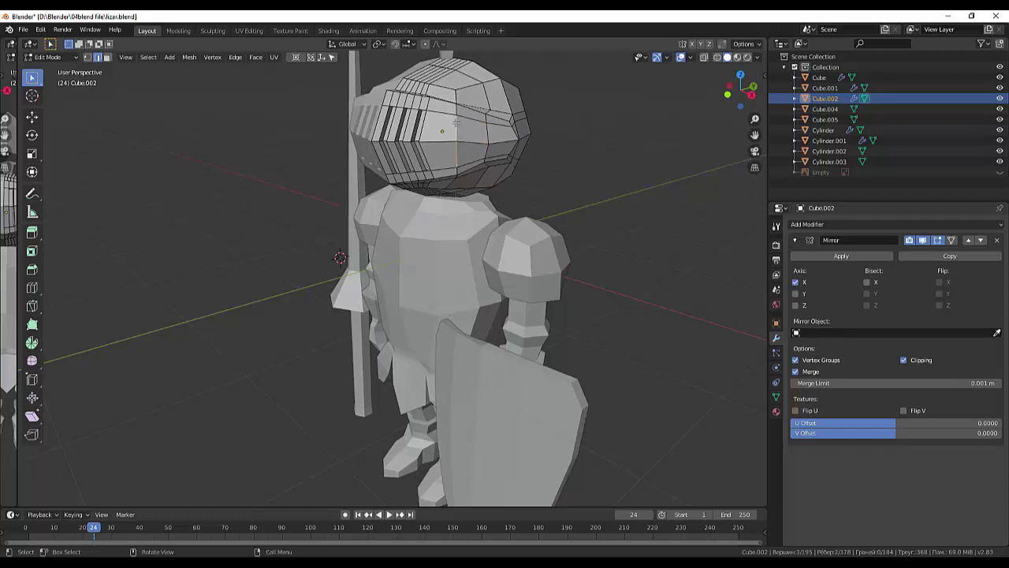
{"action": "left_click", "coordinate": [435, 142]}
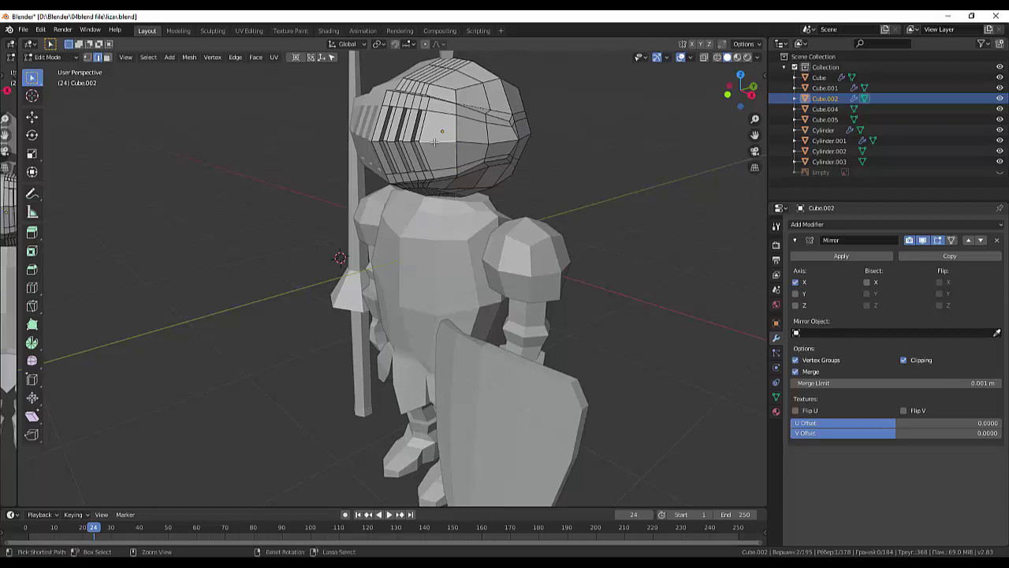
{"action": "key", "text": "ctrl+r"}
{"action": "scroll", "coordinate": [434, 142], "scroll_direction": "up", "scroll_amount": 1}
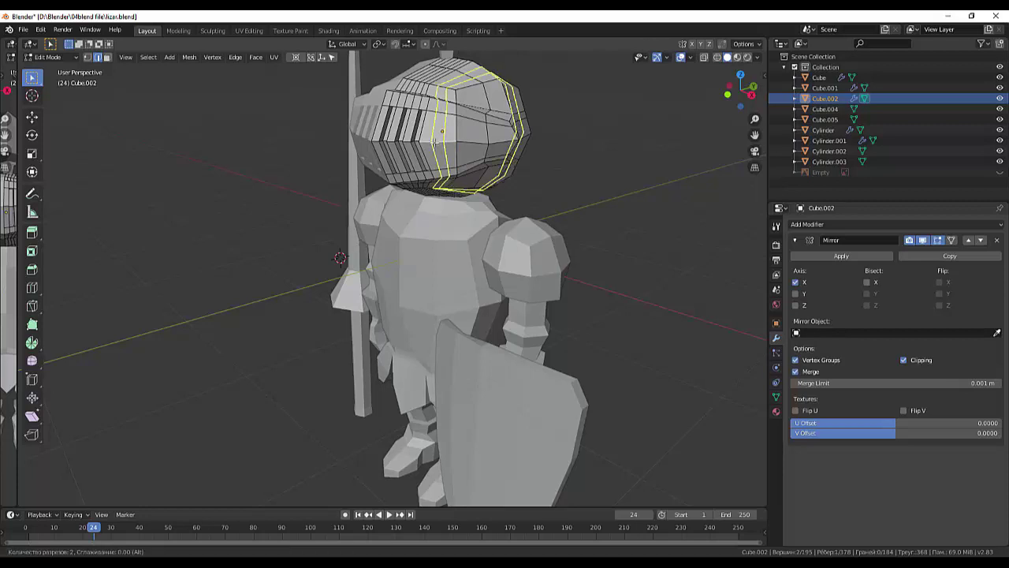
{"action": "scroll", "coordinate": [434, 142], "scroll_direction": "up", "scroll_amount": 1}
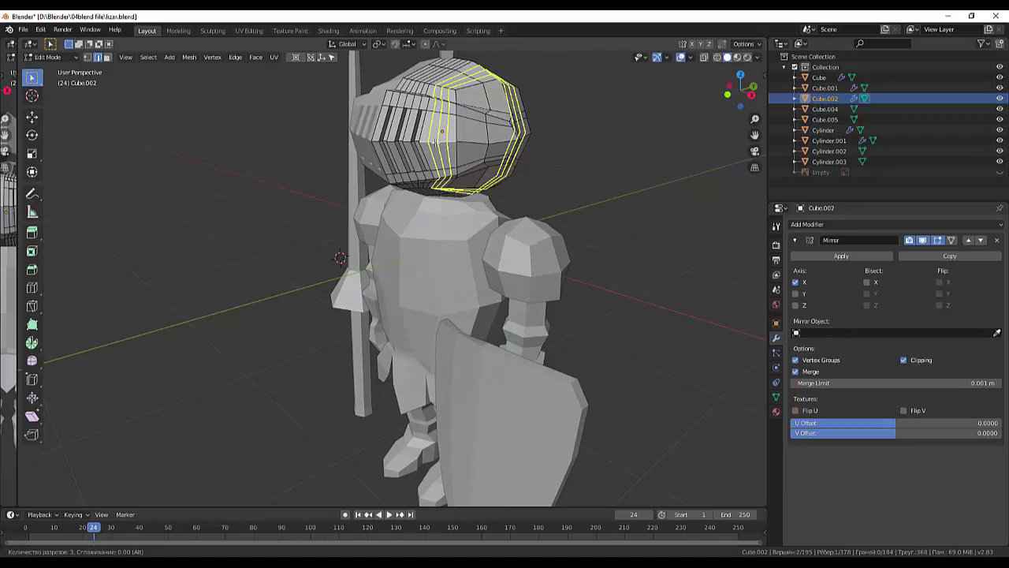
{"action": "left_click", "coordinate": [434, 140]}
- Confirm the three-loop cut and switch to face selection
{"action": "left_click", "coordinate": [436, 142]}
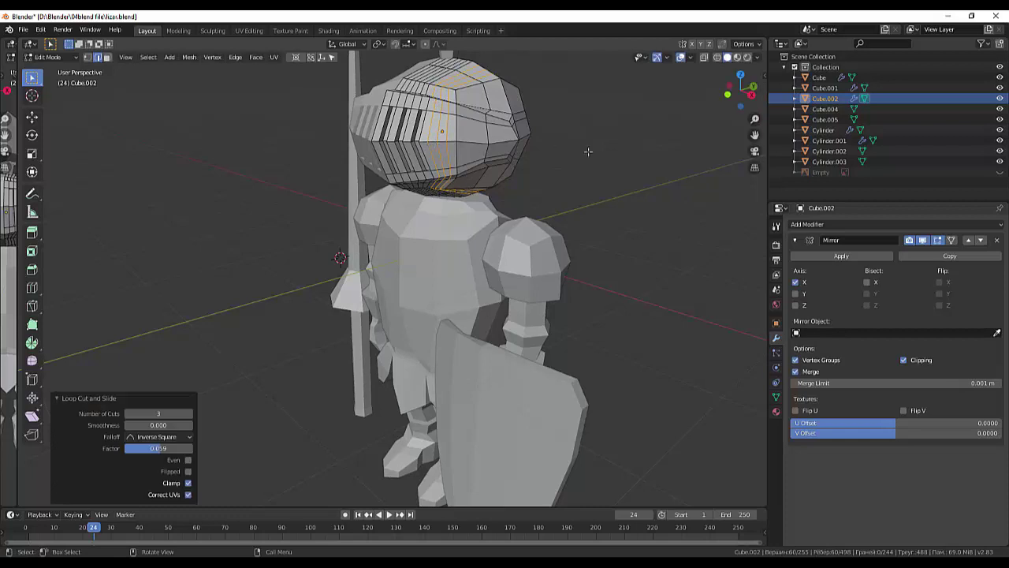
{"action": "middle_click_drag", "start_coordinate": [588, 152], "coordinate": [608, 164]}
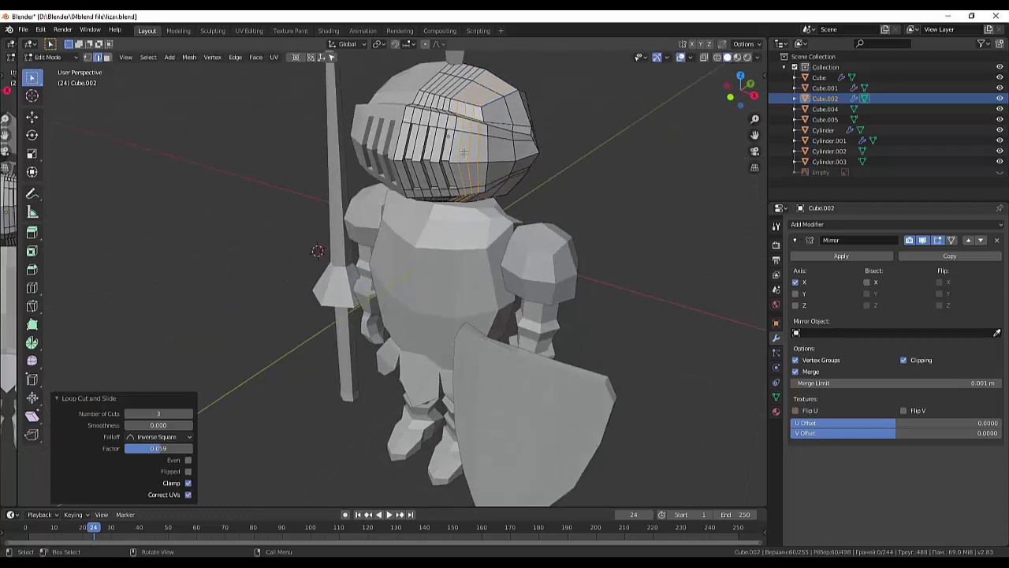
{"action": "left_click", "coordinate": [428, 146]}
{"action": "key", "text": "3"}
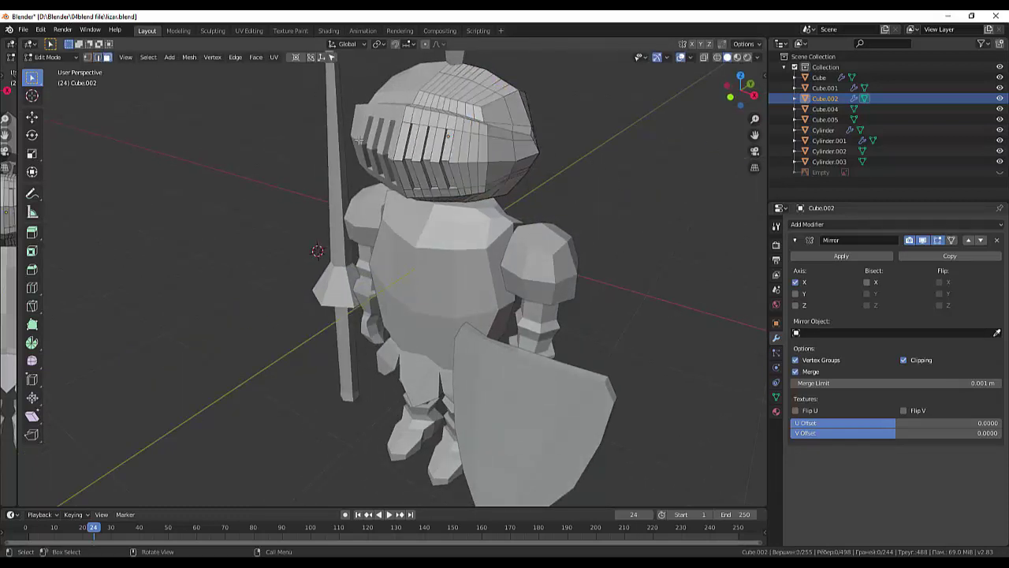
- Extrude several helmet side faces slightly along their normals to continue the slits
{"action": "left_click", "coordinate": [455, 145]}
{"action": "left_click", "coordinate": [464, 144]}
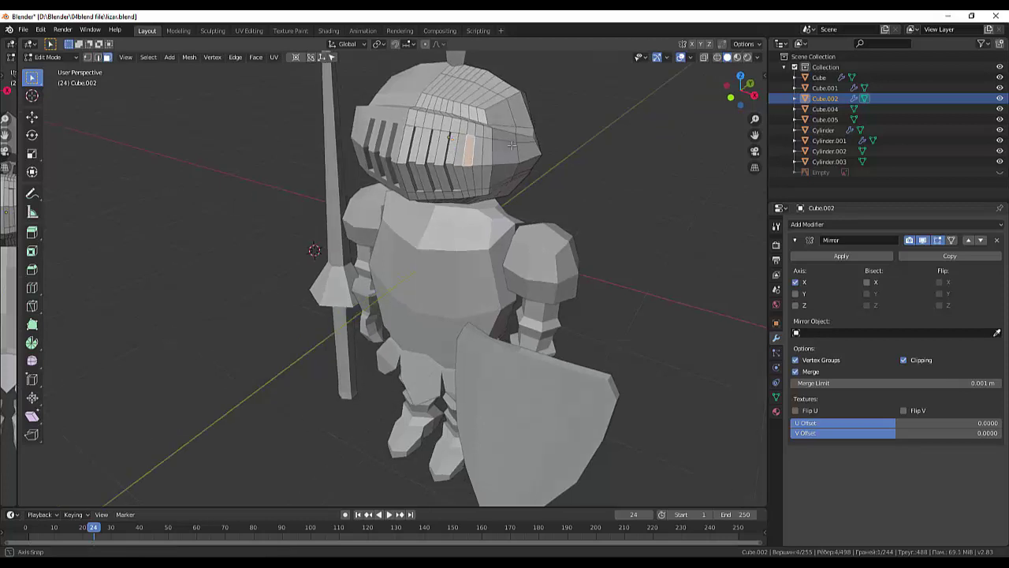
{"action": "mouse_move", "coordinate": [464, 145]}
{"action": "middle_mouse_down"}
{"action": "mouse_move", "coordinate": [522, 148]}
{"action": "mouse_move", "coordinate": [520, 117]}
{"action": "mouse_move", "coordinate": [444, 137]}
{"action": "middle_mouse_up"}
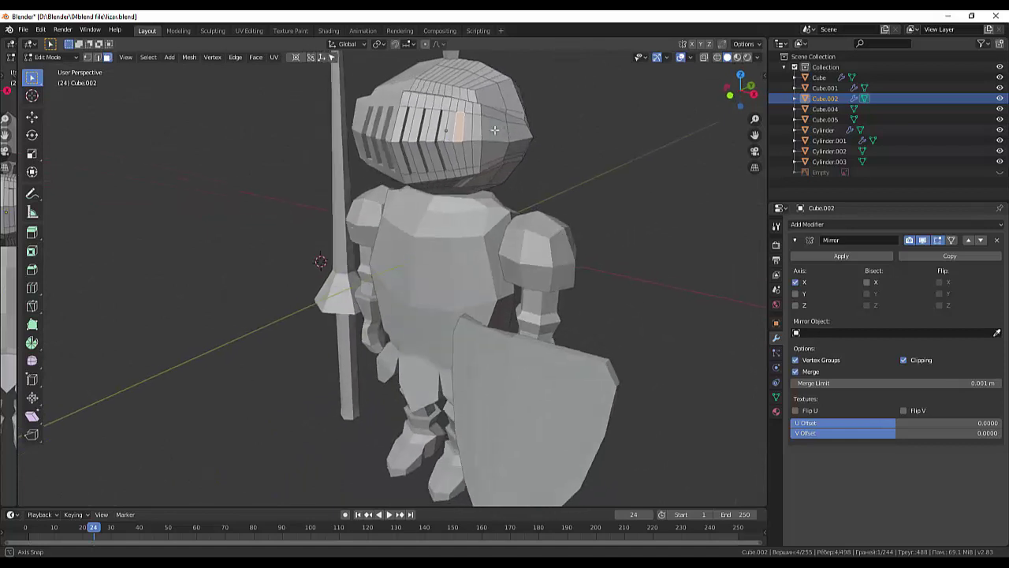
{"action": "left_click", "coordinate": [446, 135]}
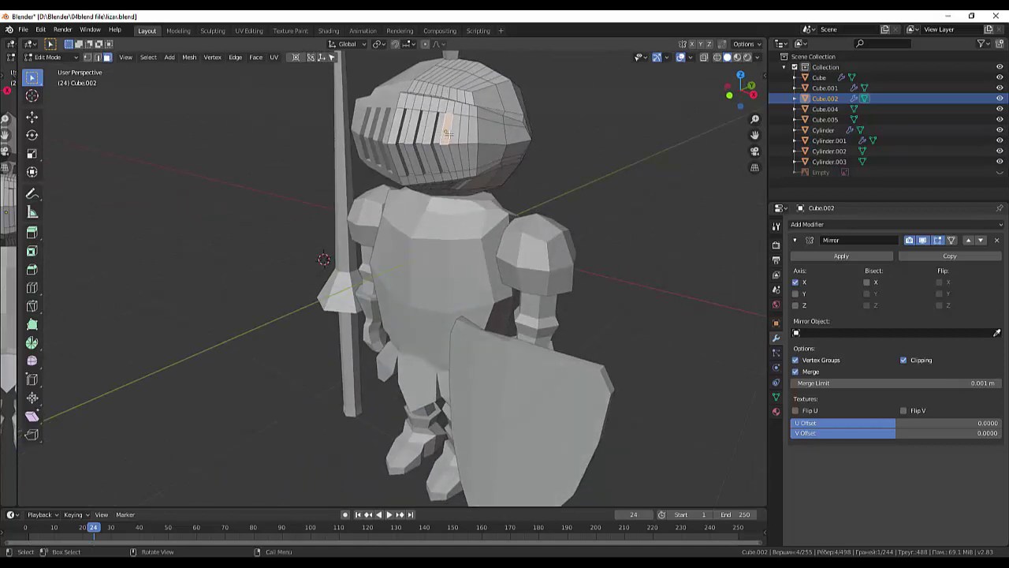
{"action": "left_click", "coordinate": [466, 144], "text": "shift"}
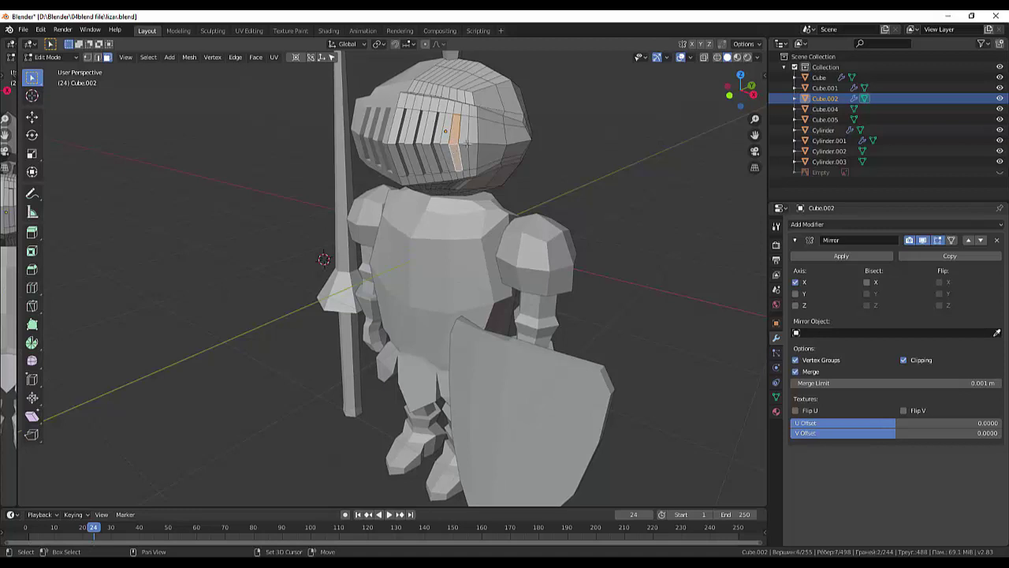
{"action": "left_click", "coordinate": [470, 136], "text": "shift"}
{"action": "left_click", "coordinate": [470, 157], "text": "shift"}
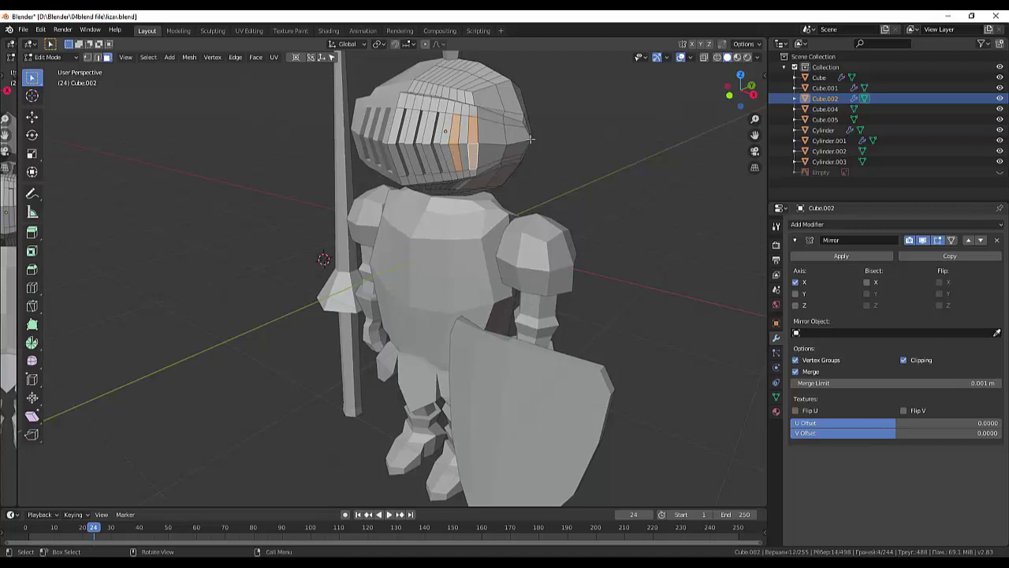
{"action": "mouse_move", "coordinate": [470, 156]}
{"action": "middle_mouse_down"}
{"action": "mouse_move", "coordinate": [471, 143]}
{"action": "mouse_move", "coordinate": [460, 142]}
{"action": "middle_mouse_up"}
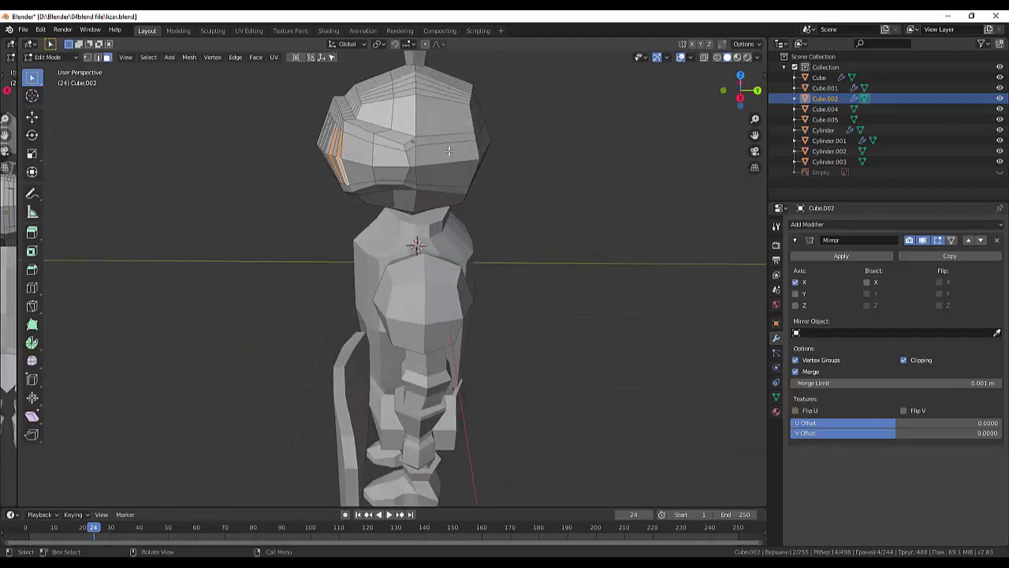
{"action": "key", "text": "e"}
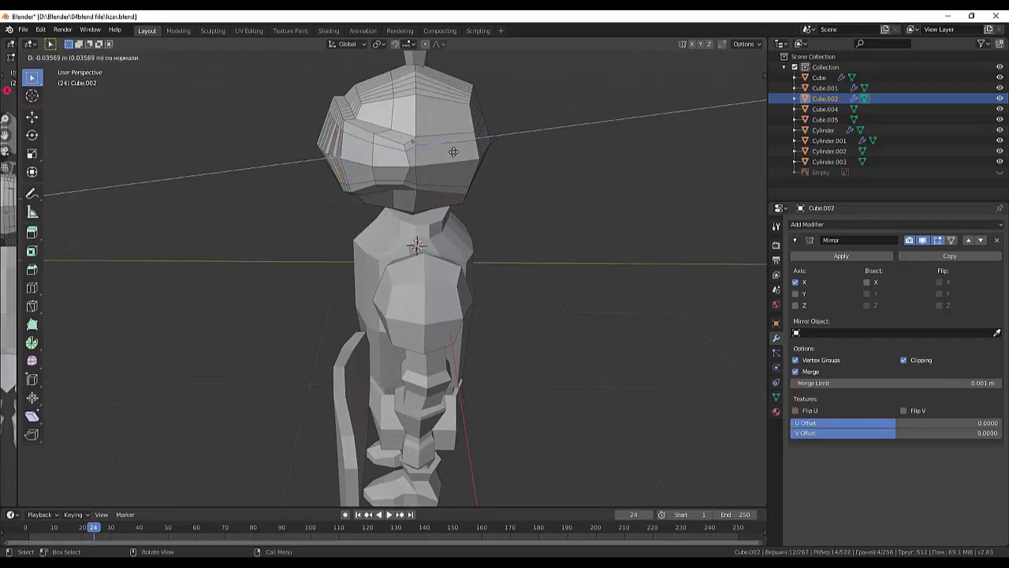
{"action": "left_click", "coordinate": [454, 151]}
{"action": "mouse_move", "coordinate": [522, 158]}
{"action": "middle_mouse_down"}
{"action": "mouse_move", "coordinate": [570, 162]}
{"action": "mouse_move", "coordinate": [613, 145]}
{"action": "mouse_move", "coordinate": [608, 157]}
{"action": "mouse_move", "coordinate": [652, 183]}
{"action": "mouse_move", "coordinate": [592, 178]}
{"action": "mouse_move", "coordinate": [586, 164]}
{"action": "middle_mouse_up"}
{"action": "left_click", "coordinate": [601, 169]}
- Zoom out and orbit to a frontal view of the whole knight
{"action": "scroll", "coordinate": [582, 170], "scroll_direction": "down", "scroll_amount": 1}
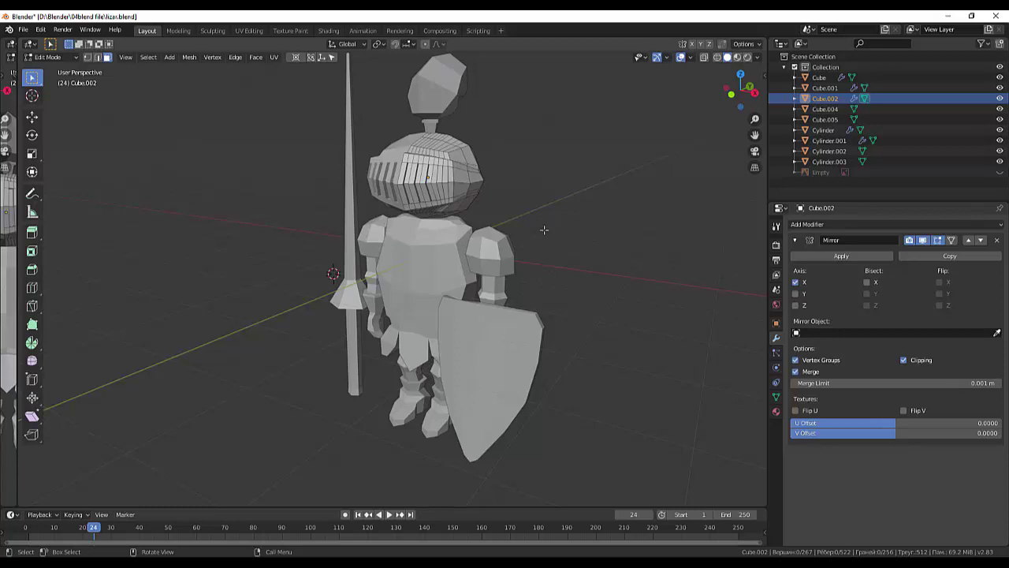
{"action": "scroll", "coordinate": [620, 316], "scroll_direction": "down", "scroll_amount": 1}
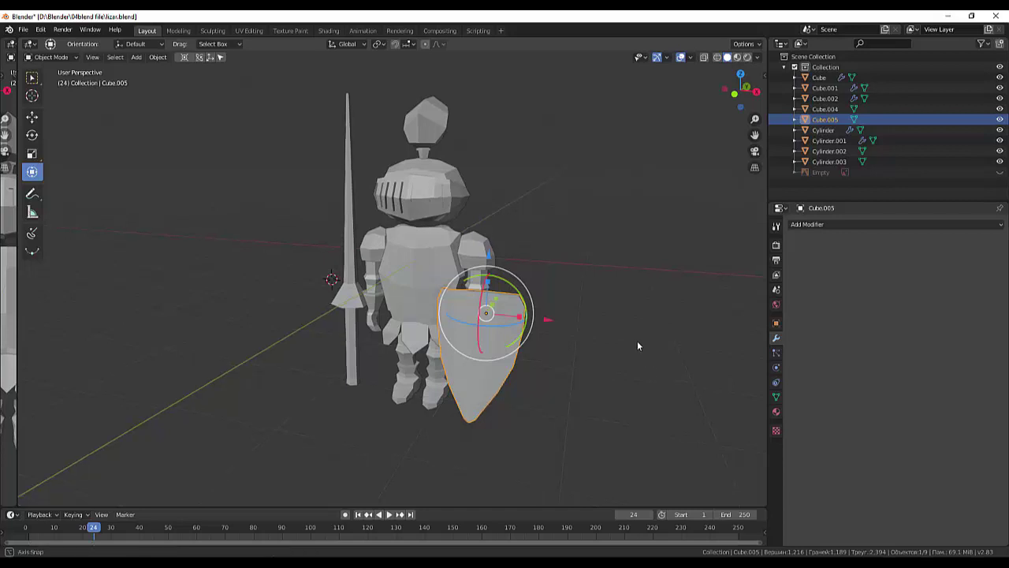
{"action": "middle_click_drag", "start_coordinate": [637, 340], "coordinate": [642, 330]}
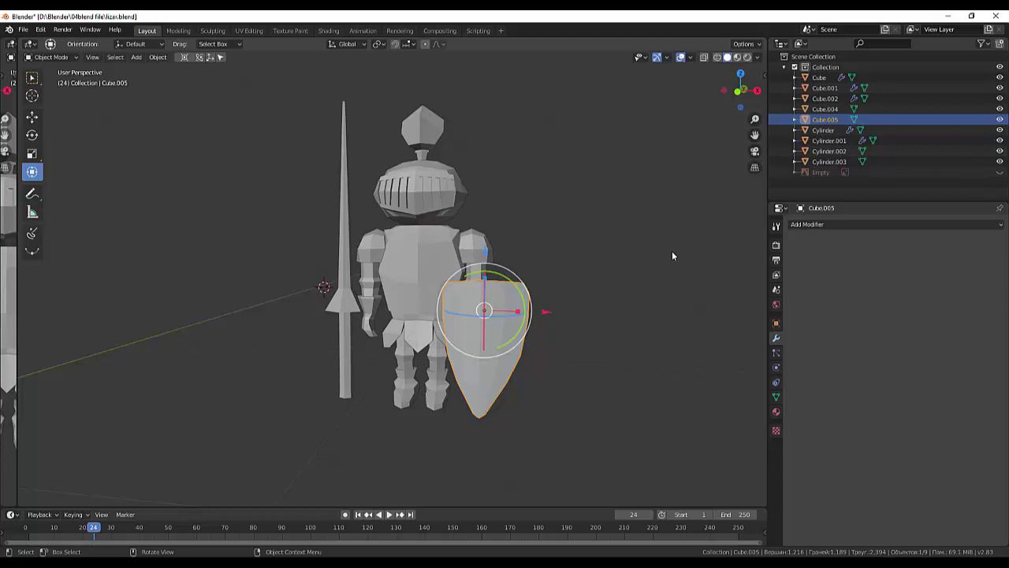
- Isolate the shield in local view and switch to front orthographic view
{"action": "key", "text": "KP_Divide"}
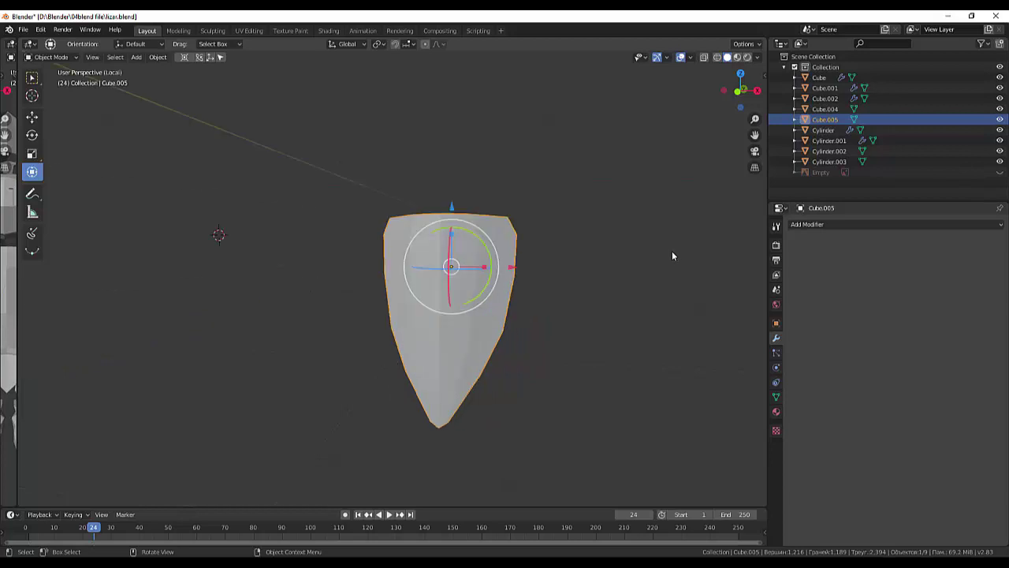
{"action": "left_click", "coordinate": [648, 298]}
{"action": "middle_click_drag", "start_coordinate": [643, 302], "coordinate": [647, 306]}
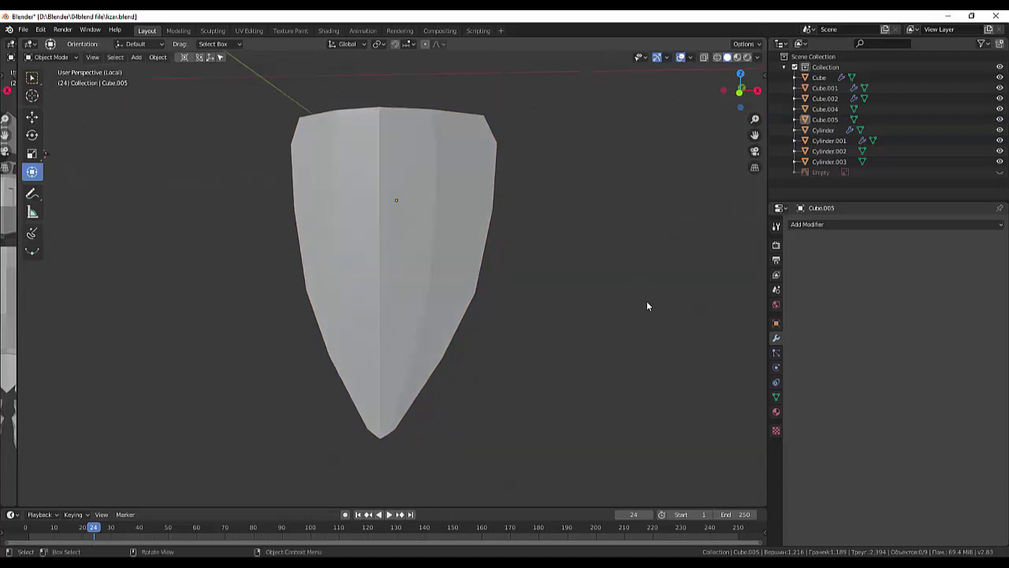
{"action": "key", "text": "KP_1"}
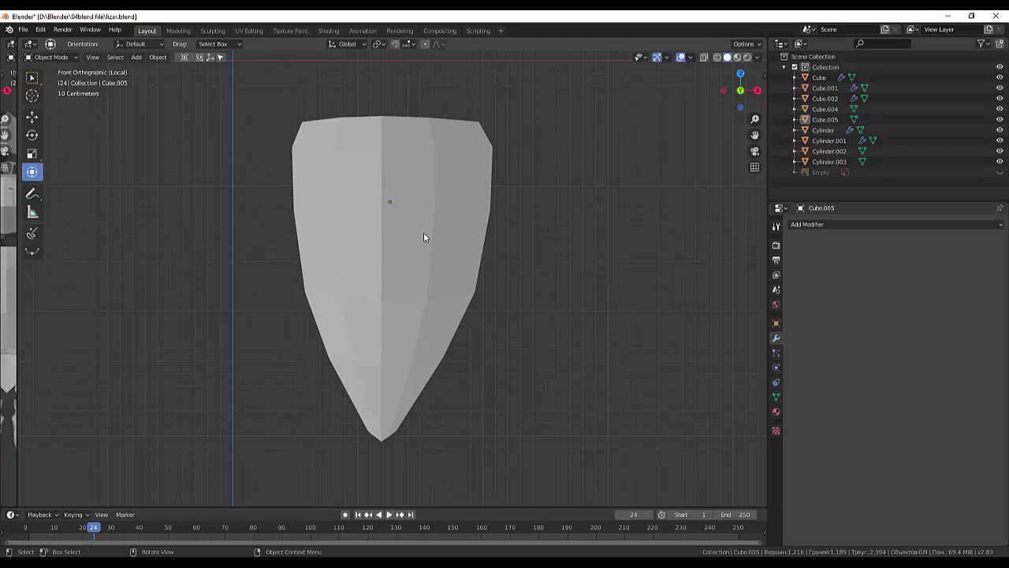
- Add a cube, shrink it to a small block and move it onto the shield
{"action": "key", "text": "shift"}
{"action": "key", "text": "shift+a"}
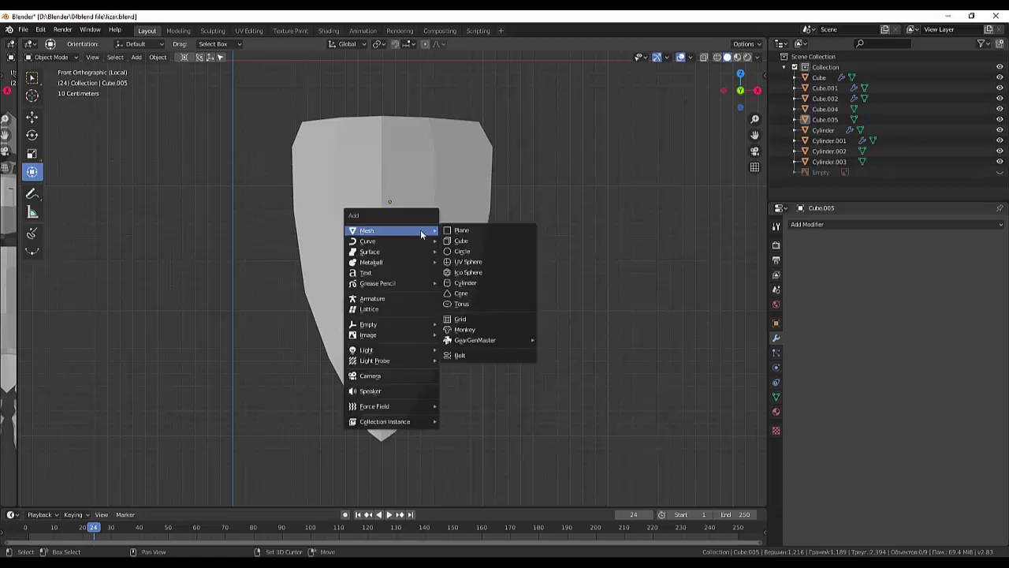
{"action": "left_click", "coordinate": [464, 242]}
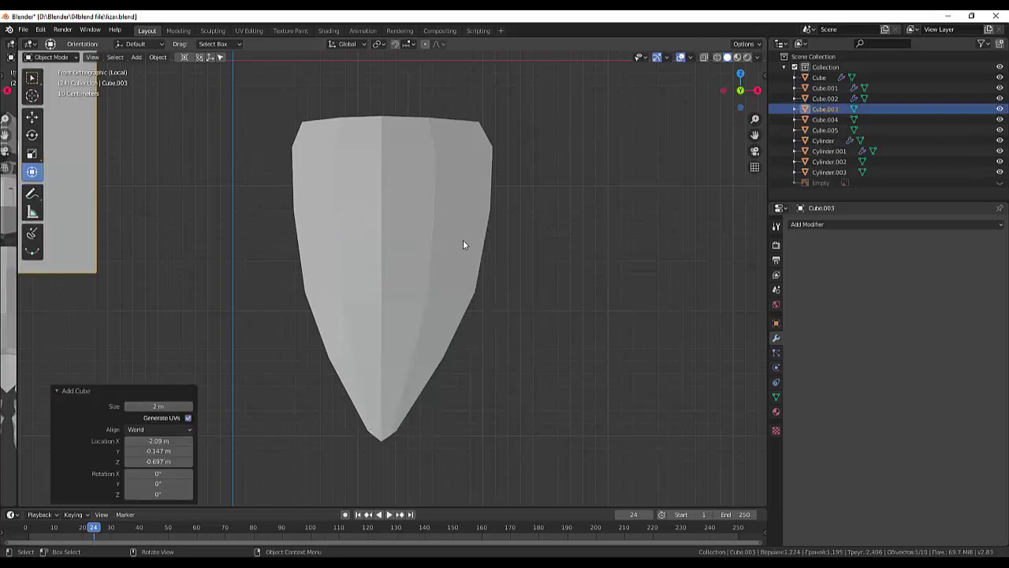
{"action": "scroll", "coordinate": [461, 239], "scroll_direction": "down", "scroll_amount": 4}
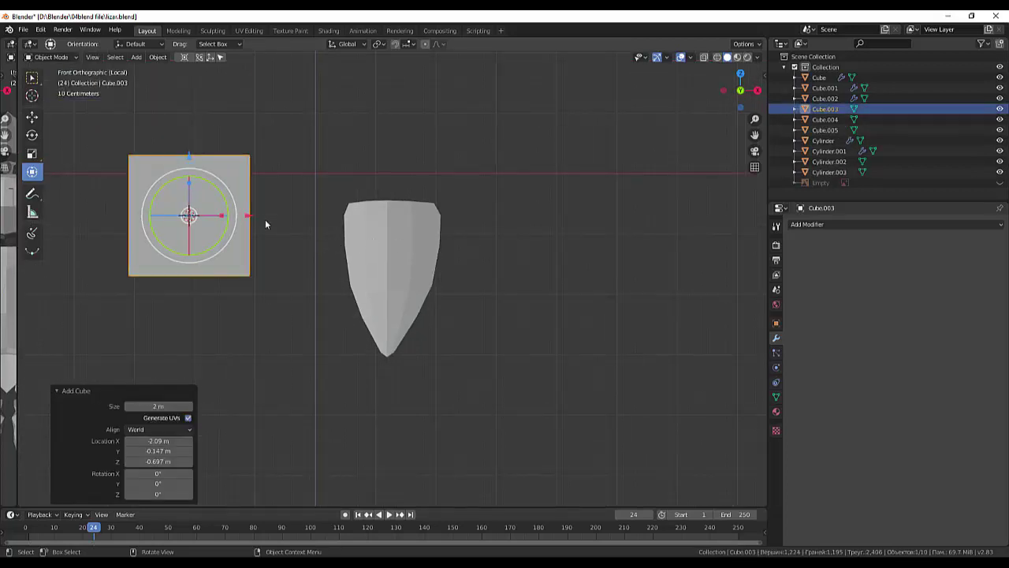
{"action": "left_click_drag", "start_coordinate": [249, 218], "coordinate": [464, 226]}
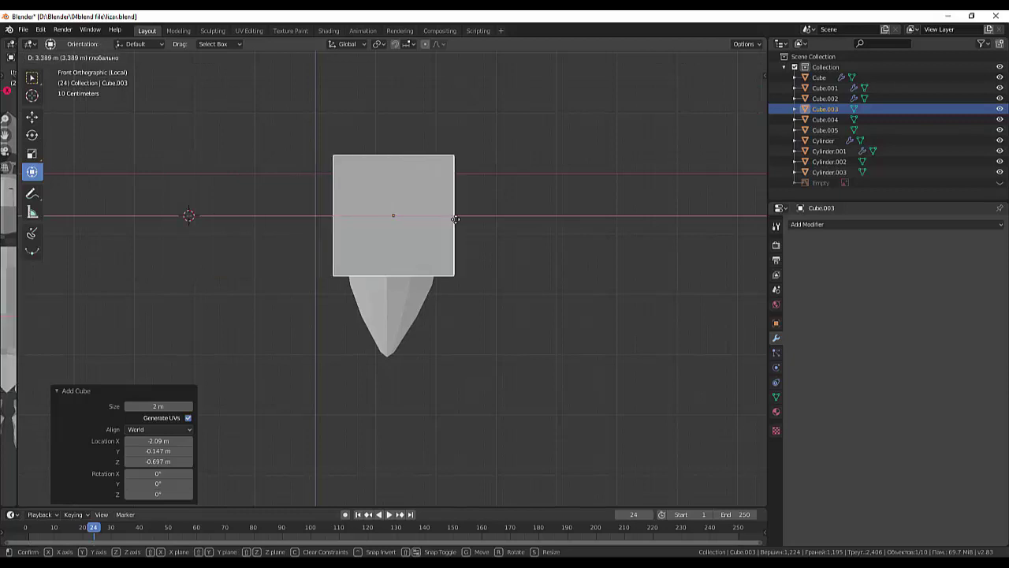
{"action": "key", "text": "s"}
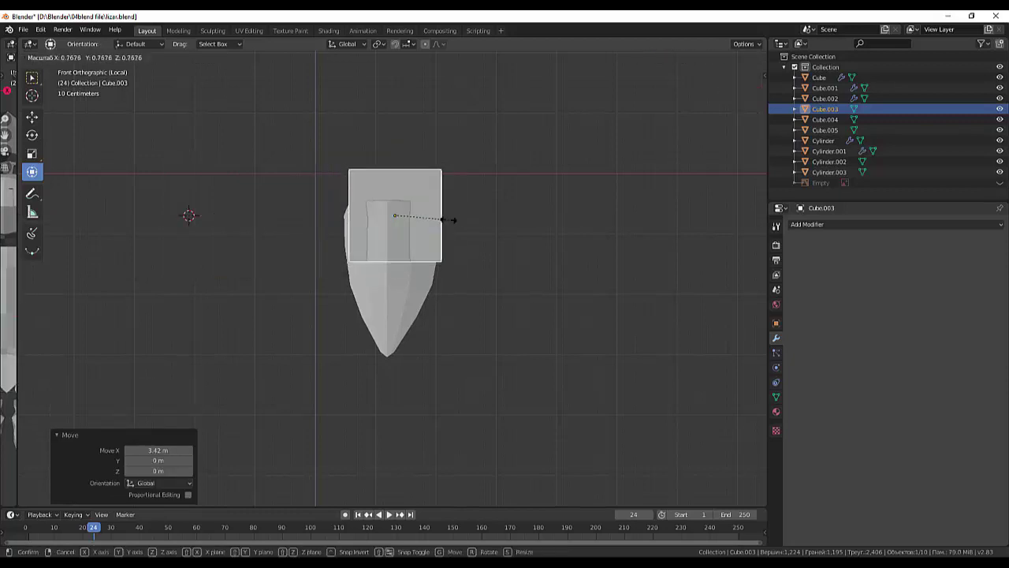
{"action": "left_click", "coordinate": [399, 214]}
{"action": "middle_click_drag", "start_coordinate": [411, 220], "coordinate": [360, 228]}
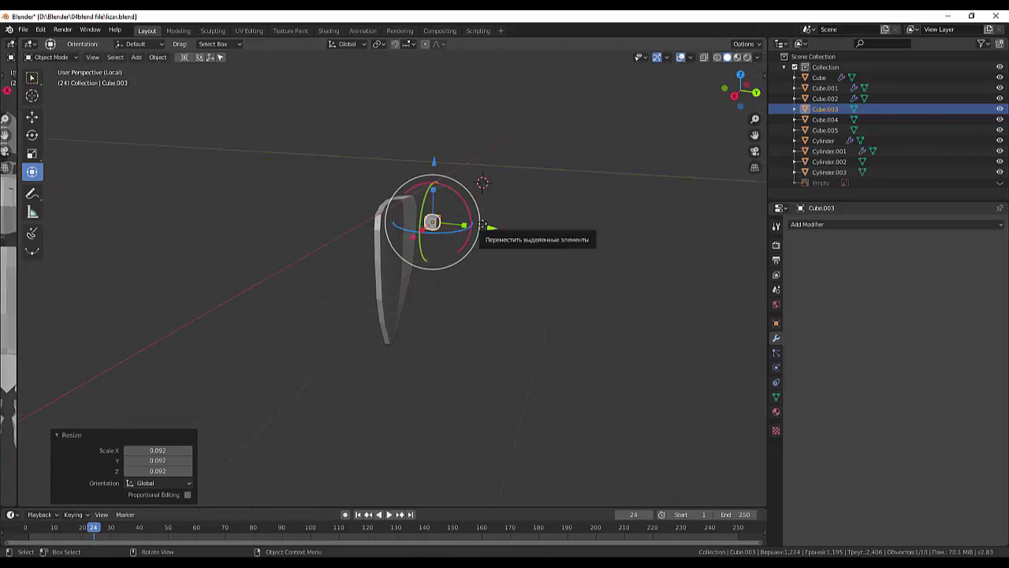
{"action": "left_click_drag", "start_coordinate": [489, 229], "coordinate": [400, 220]}
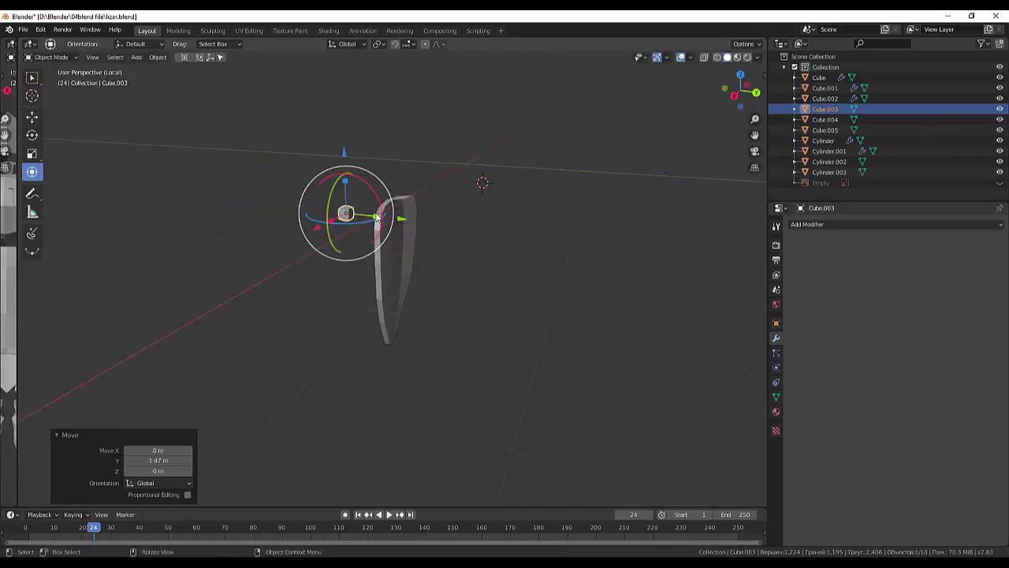
- Flatten the block along Y against the shield front and reselect it
{"action": "key", "text": "s"}
{"action": "key", "text": "y"}
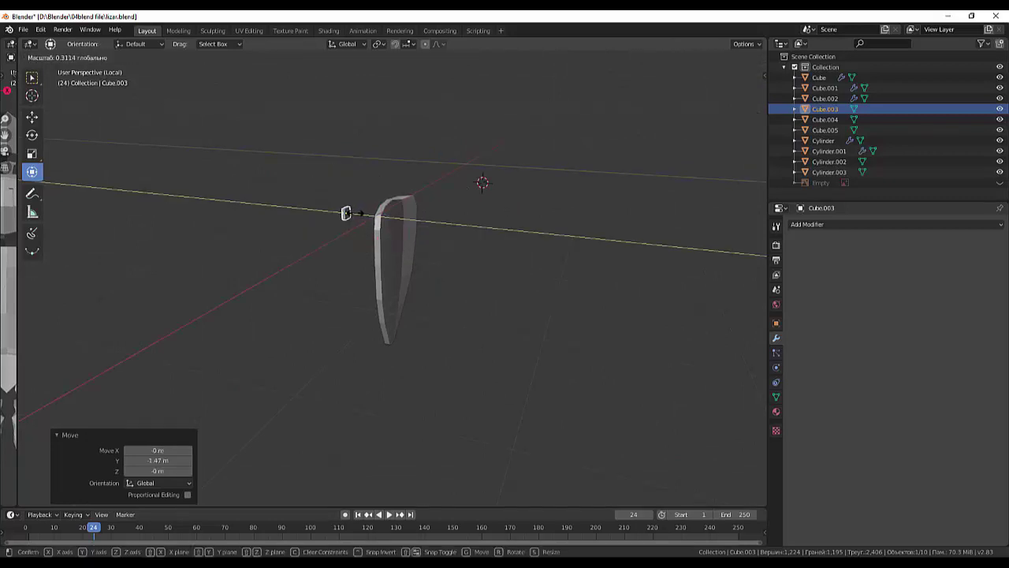
{"action": "left_click", "coordinate": [343, 214]}
{"action": "middle_click_drag", "start_coordinate": [553, 208], "coordinate": [579, 211]}
{"action": "left_click", "coordinate": [444, 264]}
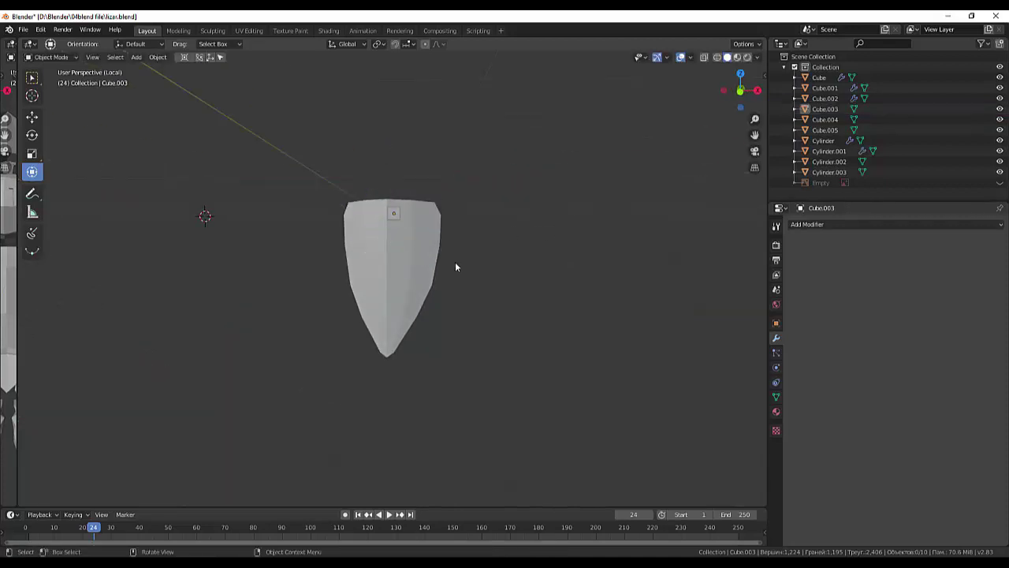
{"action": "left_click", "coordinate": [398, 220]}
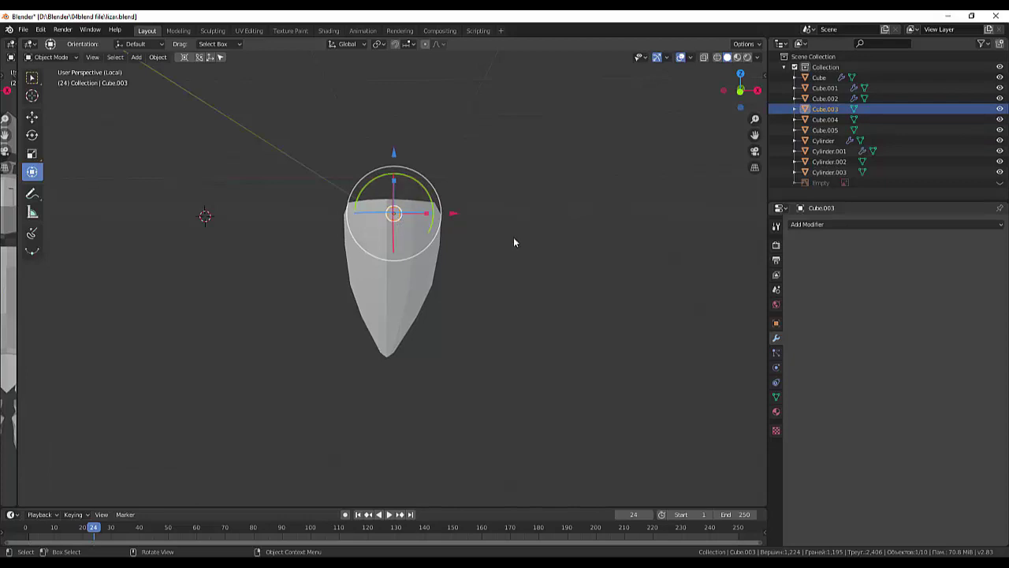
{"action": "mouse_move", "coordinate": [513, 242]}
{"action": "middle_mouse_down"}
{"action": "mouse_move", "coordinate": [491, 223]}
{"action": "mouse_move", "coordinate": [424, 248]}
{"action": "middle_mouse_up"}
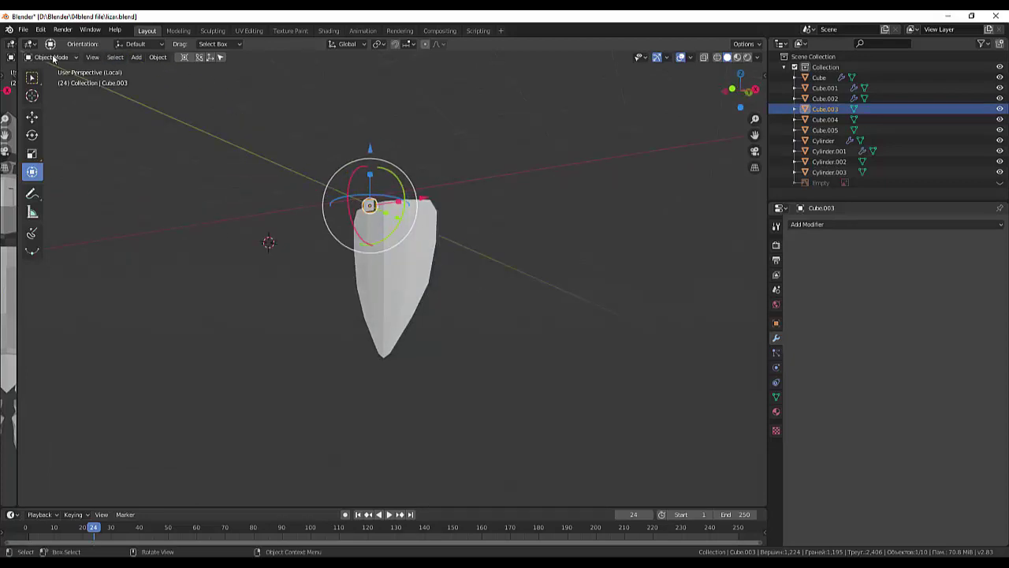
{"action": "left_click", "coordinate": [51, 57]}
- In Edit Mode, extrude the block 1.26 m down the shield into a thin bar
{"action": "left_click", "coordinate": [52, 81]}
{"action": "left_click", "coordinate": [243, 252]}
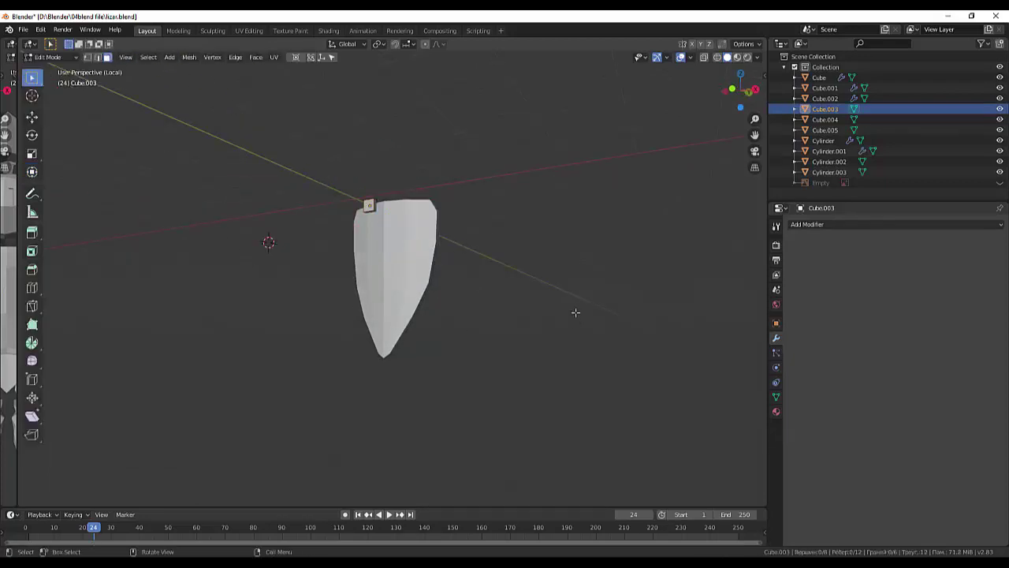
{"action": "scroll", "coordinate": [473, 204], "scroll_direction": "up", "scroll_amount": 2}
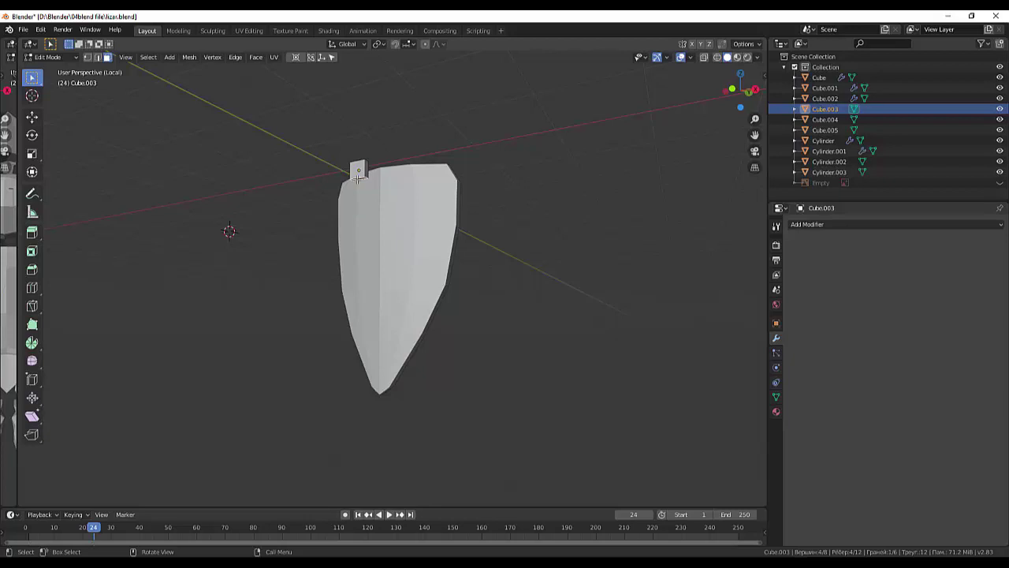
{"action": "key", "text": "e"}
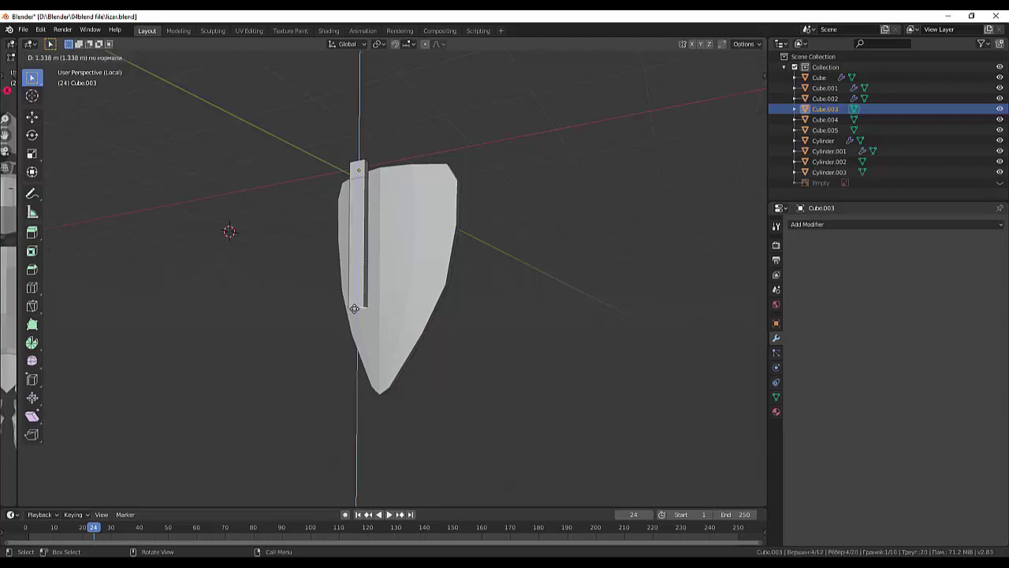
{"action": "left_click", "coordinate": [356, 302]}
{"action": "middle_click_drag", "start_coordinate": [529, 276], "coordinate": [525, 297]}
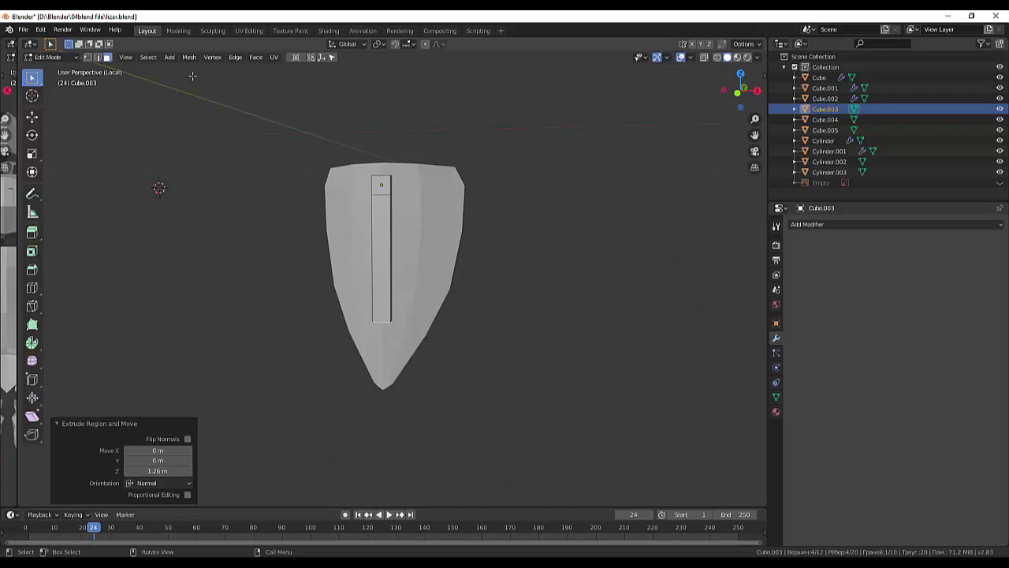
{"action": "left_click", "coordinate": [98, 57]}
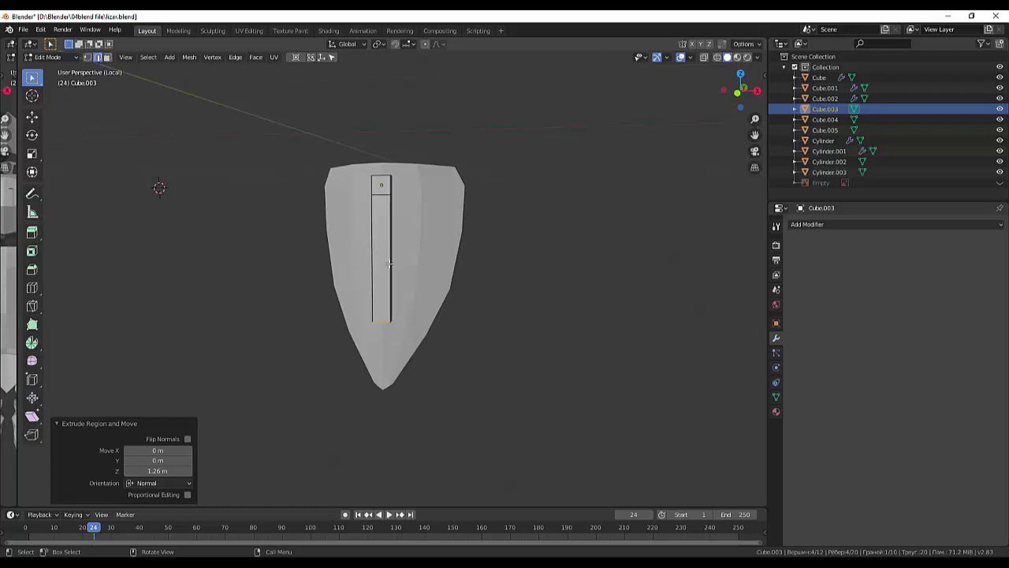
{"action": "left_click", "coordinate": [389, 263]}
{"action": "middle_click_drag", "start_coordinate": [529, 254], "coordinate": [536, 260]}
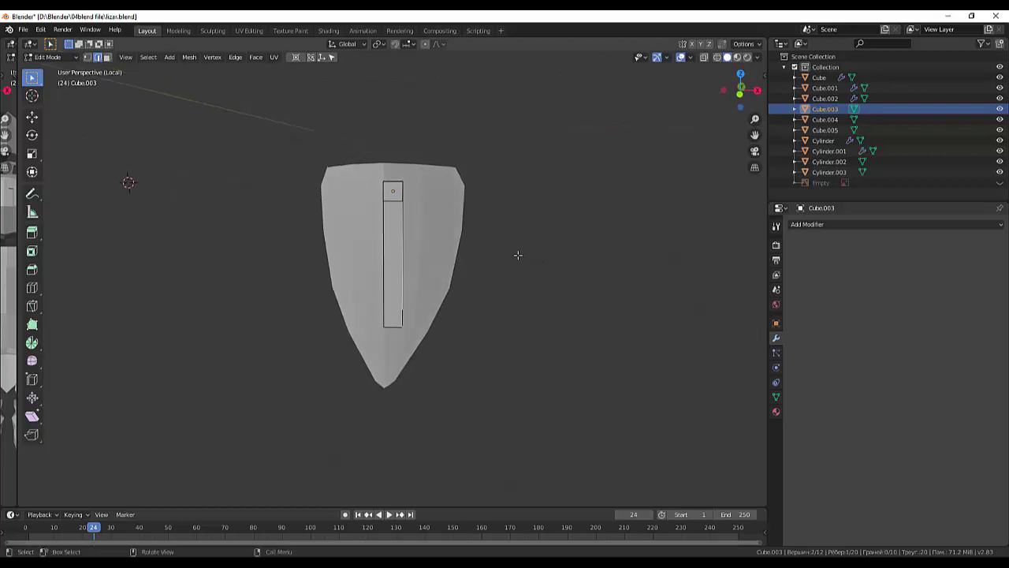
- Cut two edge loops across the bar and squeeze them together along Z
{"action": "key", "text": "ctrl+r"}
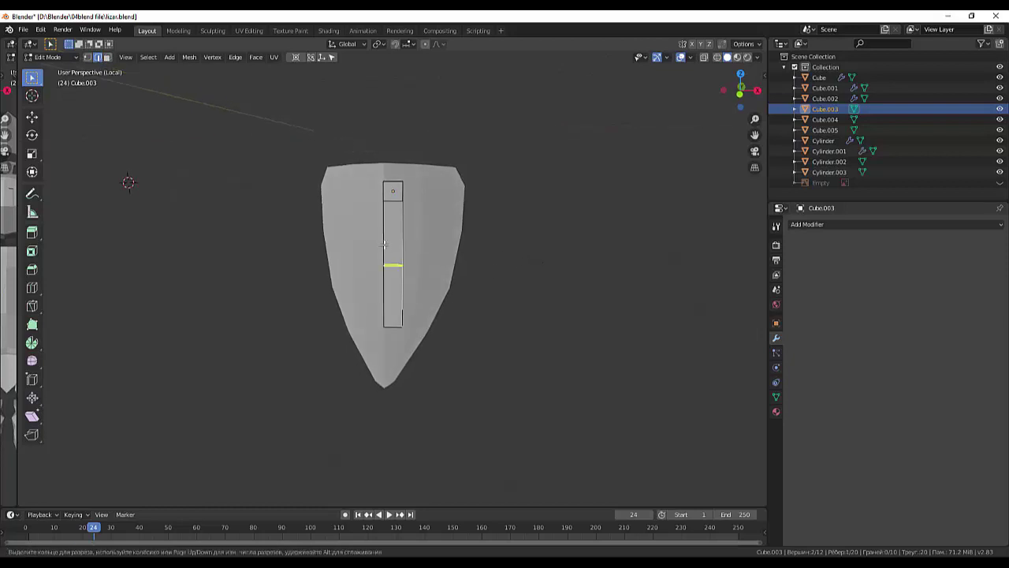
{"action": "scroll", "coordinate": [384, 245], "scroll_direction": "up", "scroll_amount": 1}
{"action": "left_click", "coordinate": [384, 244]}
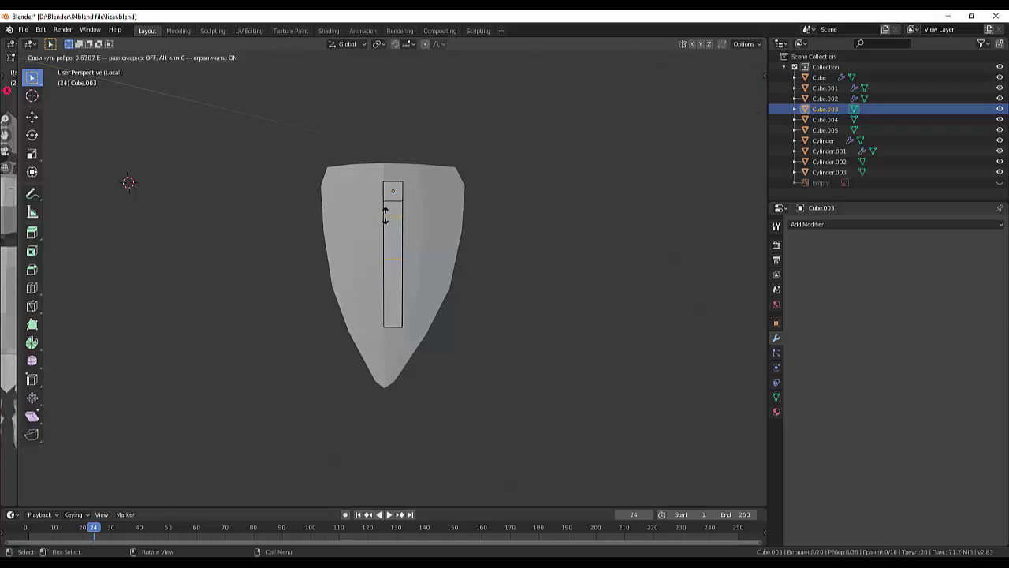
{"action": "left_click", "coordinate": [385, 214]}
{"action": "key", "text": "s"}
{"action": "key", "text": "z"}
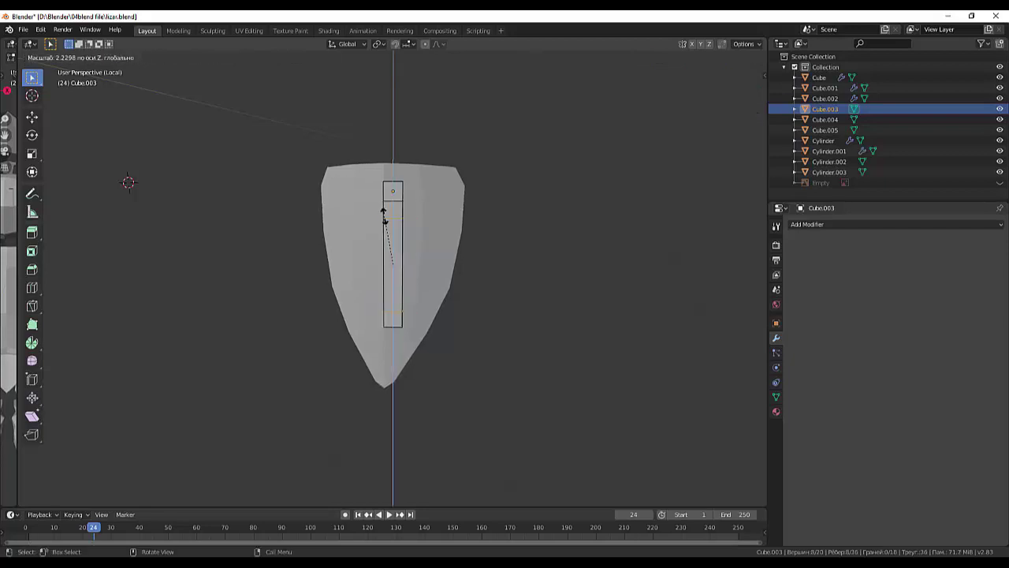
{"action": "left_click", "coordinate": [384, 270]}
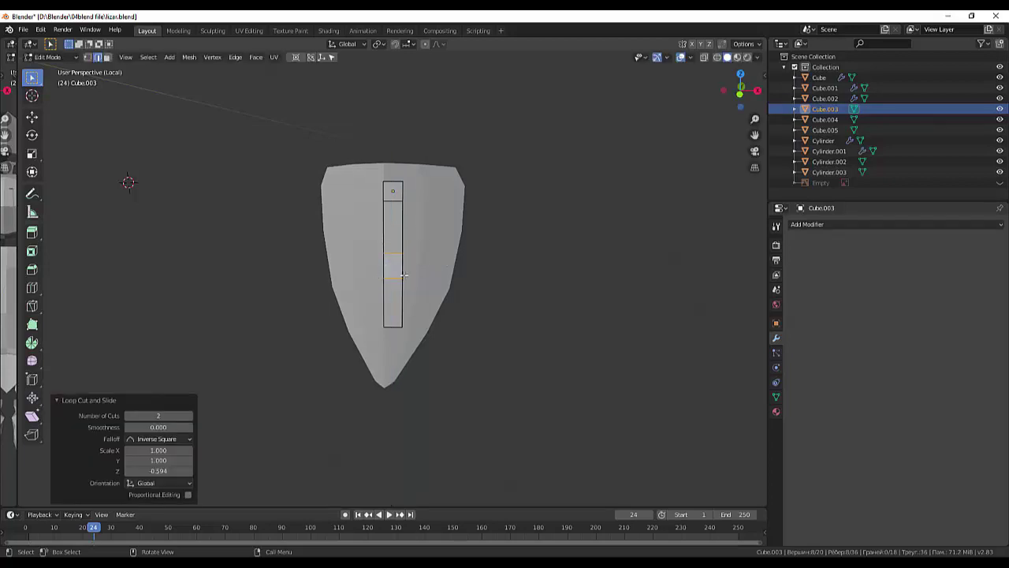
{"action": "key", "text": "s"}
{"action": "key", "text": "z"}
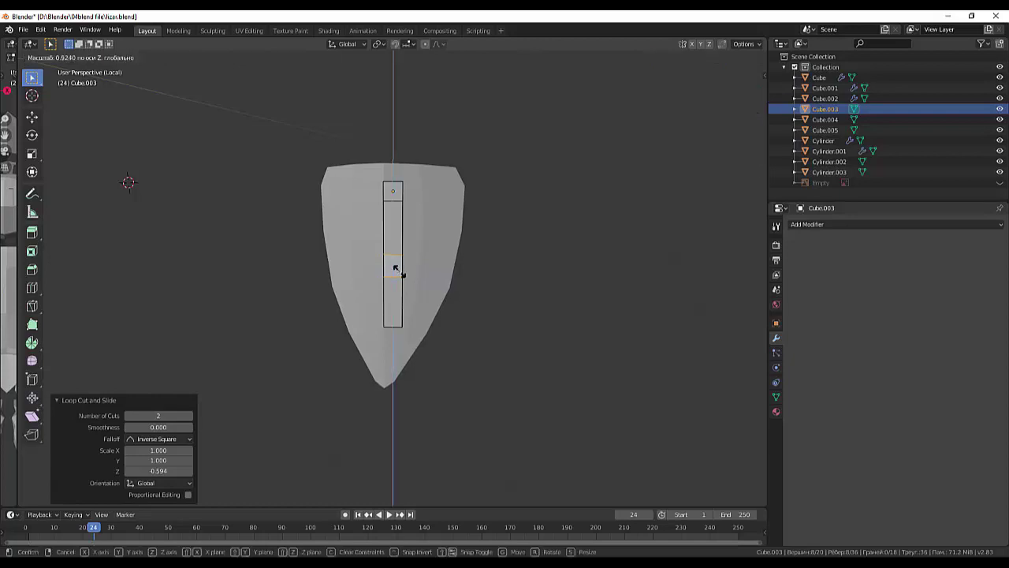
{"action": "left_click", "coordinate": [398, 269]}
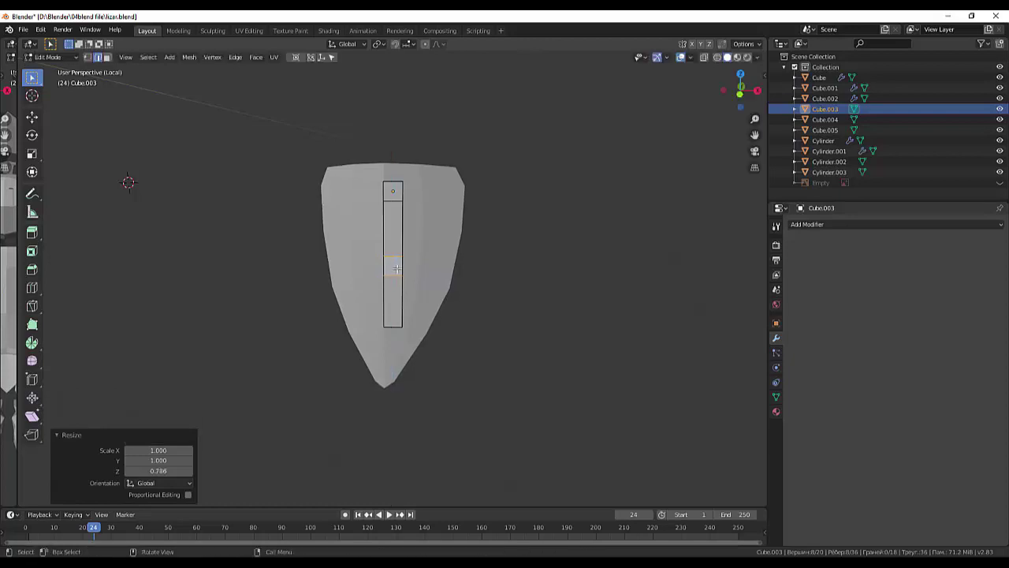
- Move the two loops 0.252 m up along Z
{"action": "key", "text": "g"}
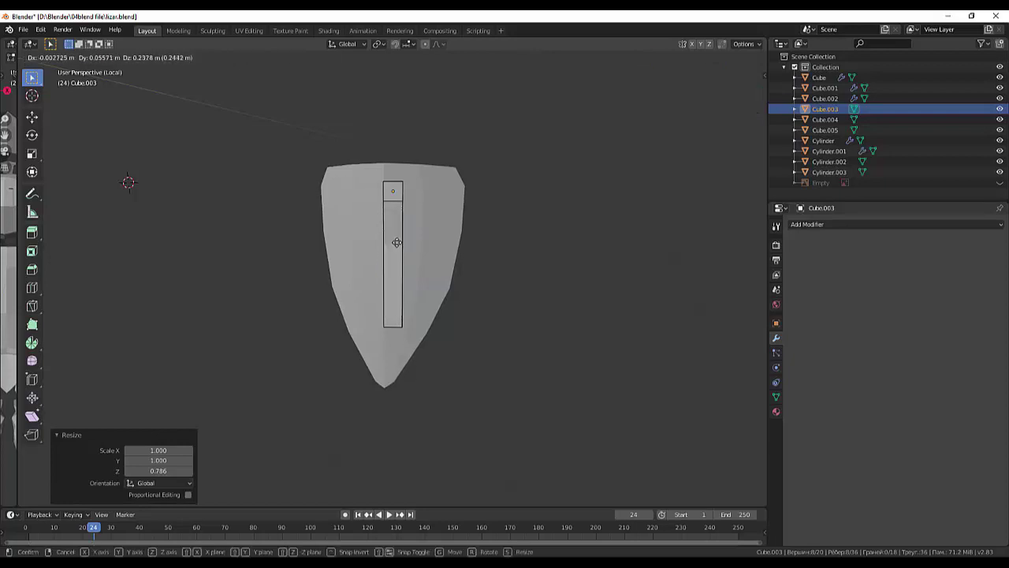
{"action": "key", "text": "z"}
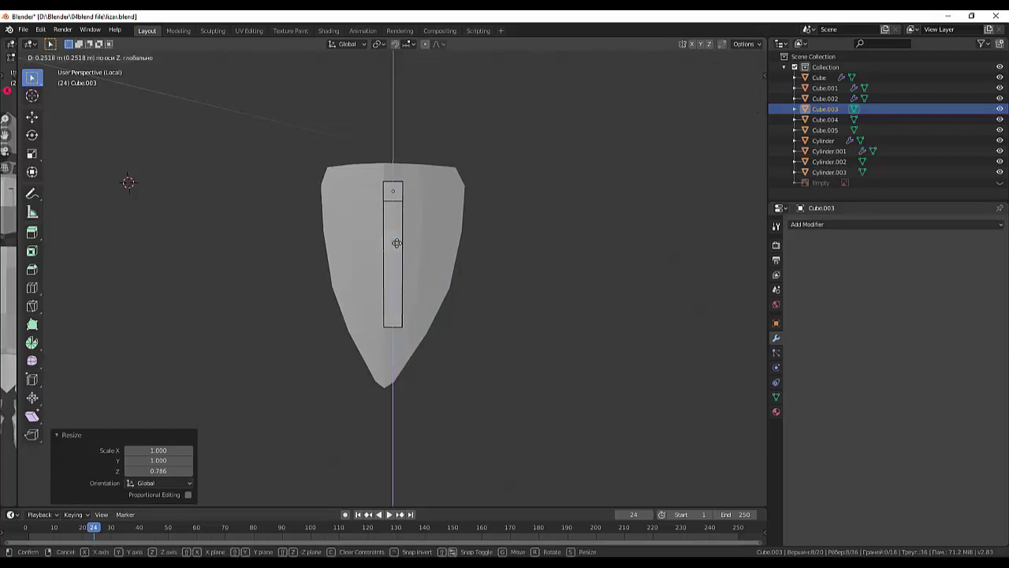
{"action": "left_click", "coordinate": [397, 243]}
{"action": "mouse_move", "coordinate": [397, 244]}
{"action": "middle_mouse_down"}
{"action": "mouse_move", "coordinate": [507, 271]}
{"action": "mouse_move", "coordinate": [389, 242]}
{"action": "middle_mouse_up"}
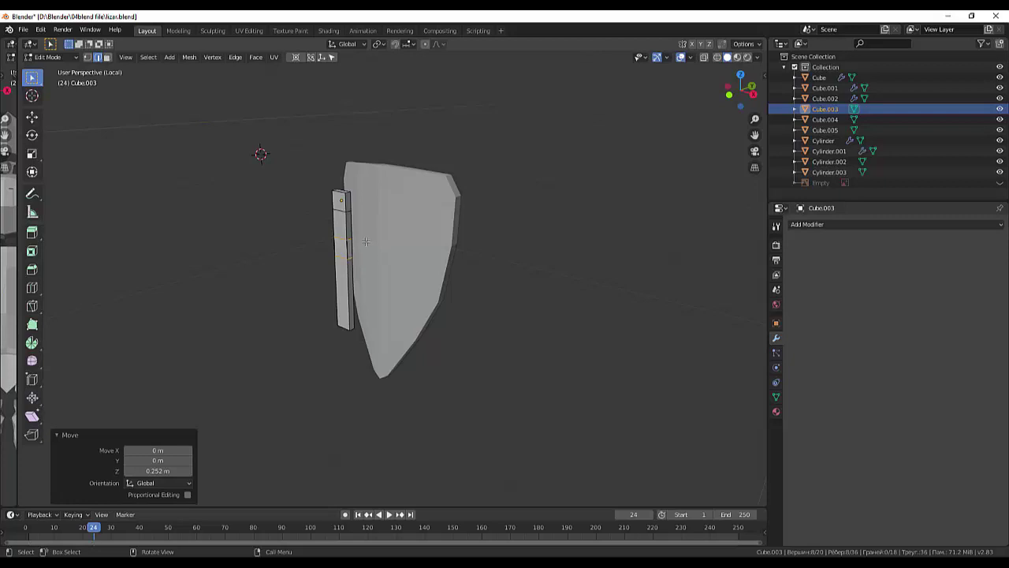
- Move the loop pair another 0.0765 m along Z, then select a bar face
{"action": "key", "text": "g"}
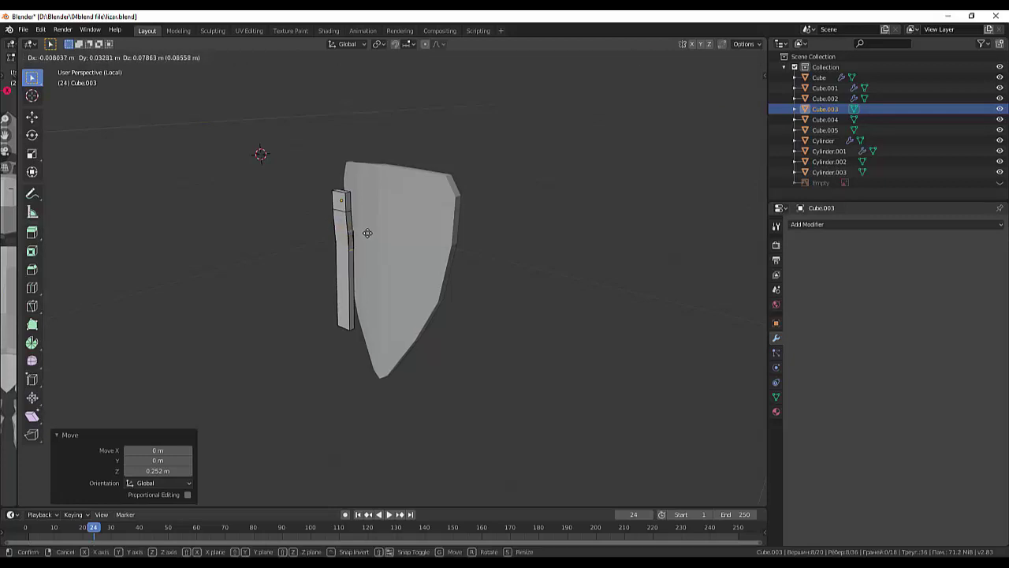
{"action": "key", "text": "z"}
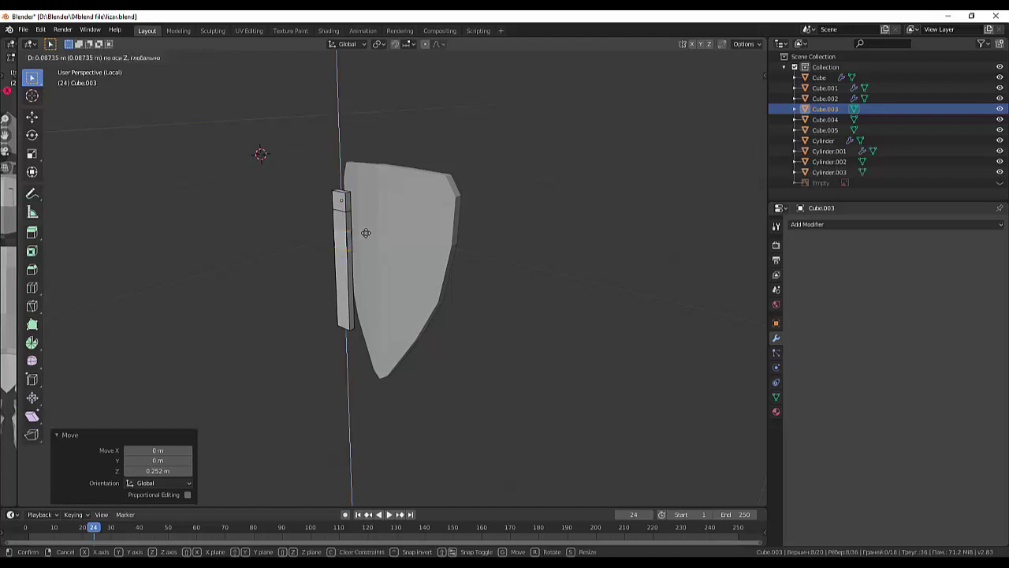
{"action": "left_click", "coordinate": [366, 233]}
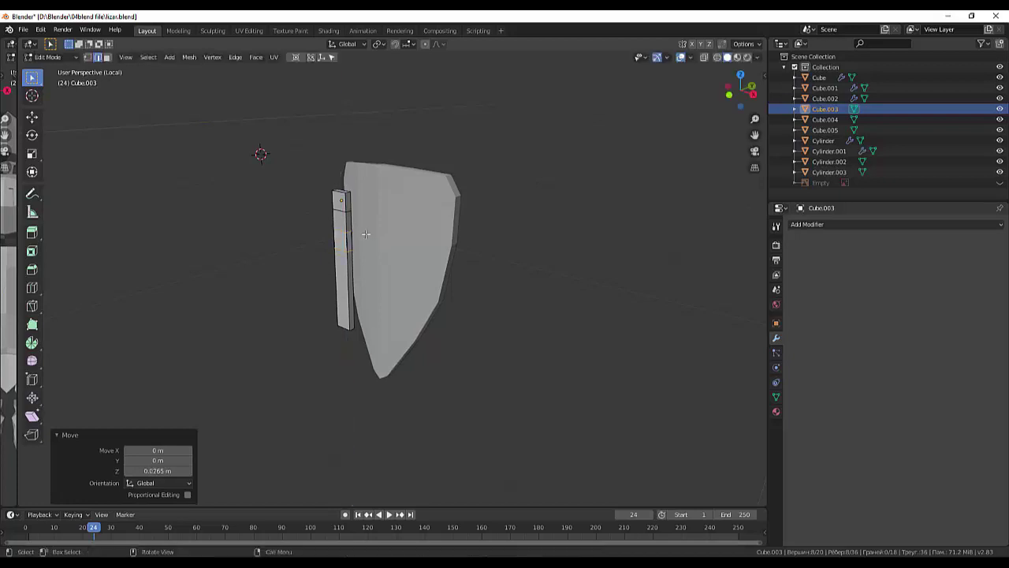
{"action": "left_click", "coordinate": [107, 57]}
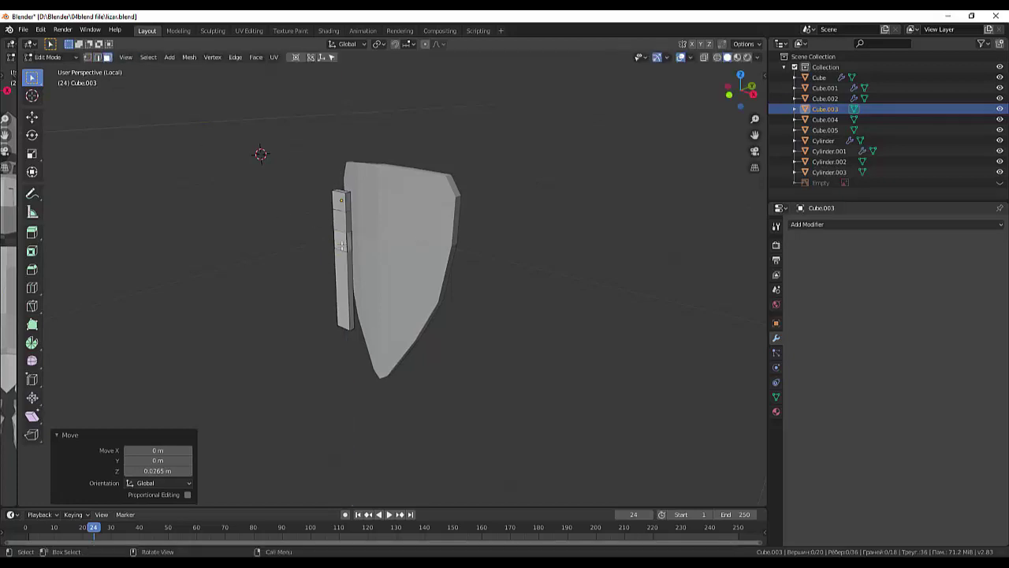
{"action": "left_click", "coordinate": [349, 245]}
{"action": "middle_click_drag", "start_coordinate": [389, 242], "coordinate": [540, 237]}
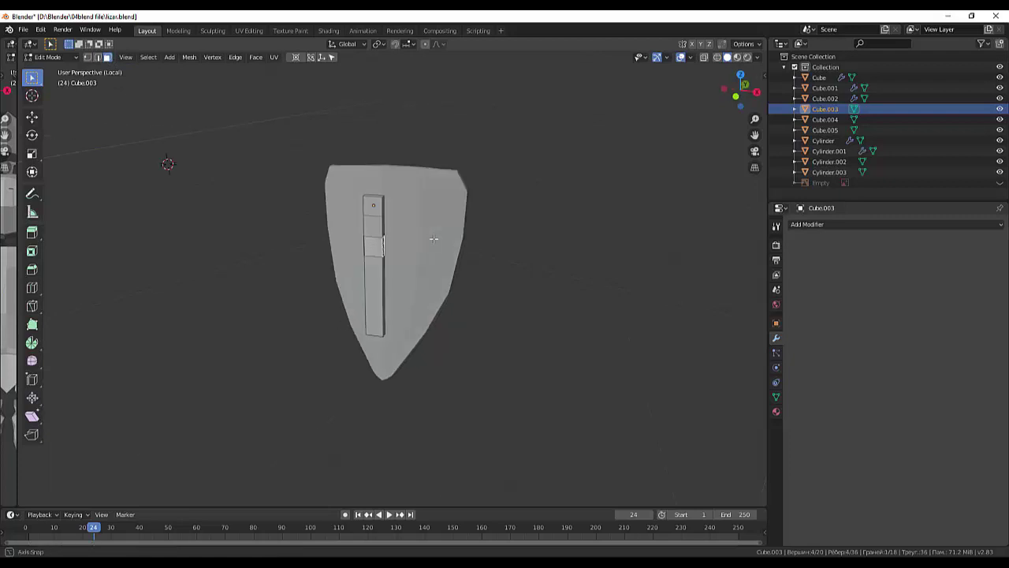
{"action": "scroll", "coordinate": [512, 224], "scroll_direction": "up", "scroll_amount": 3}
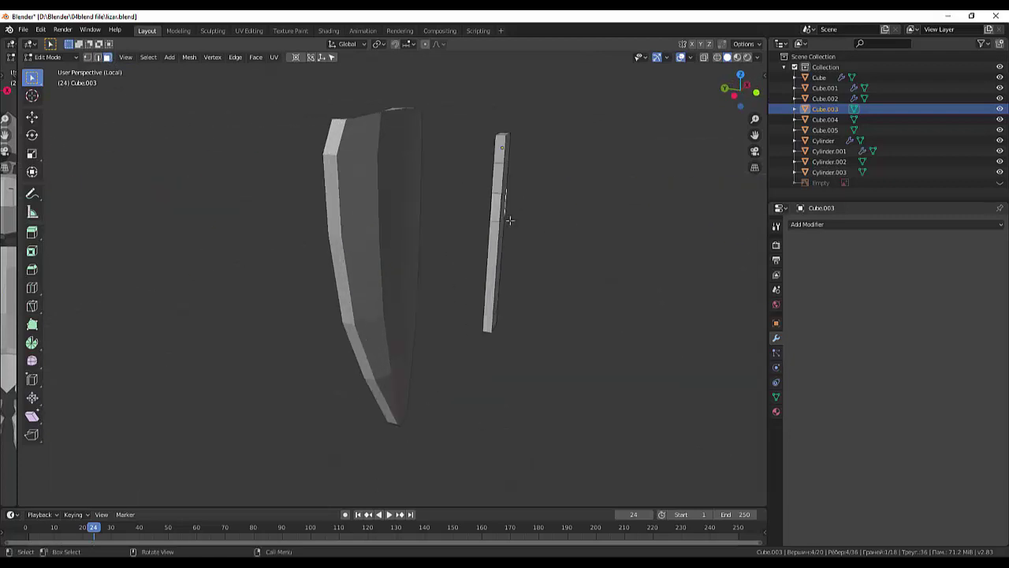
{"action": "scroll", "coordinate": [518, 209], "scroll_direction": "up", "scroll_amount": 2}
{"action": "middle_click_drag", "start_coordinate": [523, 201], "coordinate": [521, 194]}
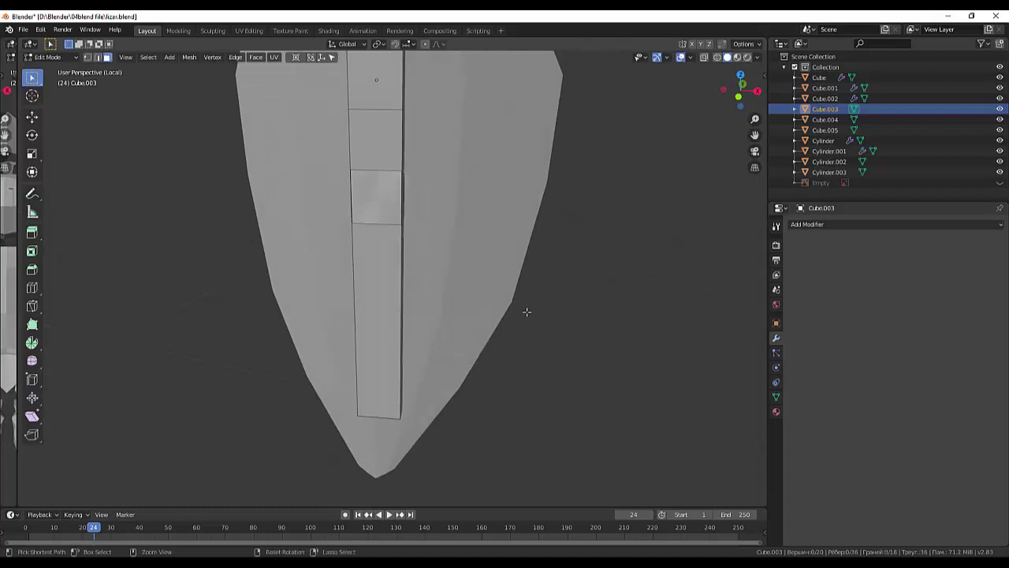
- Undo the previous bar cuts and add a new edge loop just below the top
{"action": "key", "text": "ctrl+z"}
{"action": "key", "text": "ctrl+z"}
{"action": "key", "text": "ctrl+z"}
{"action": "key", "text": "ctrl+z"}
{"action": "key", "text": "ctrl+z"}
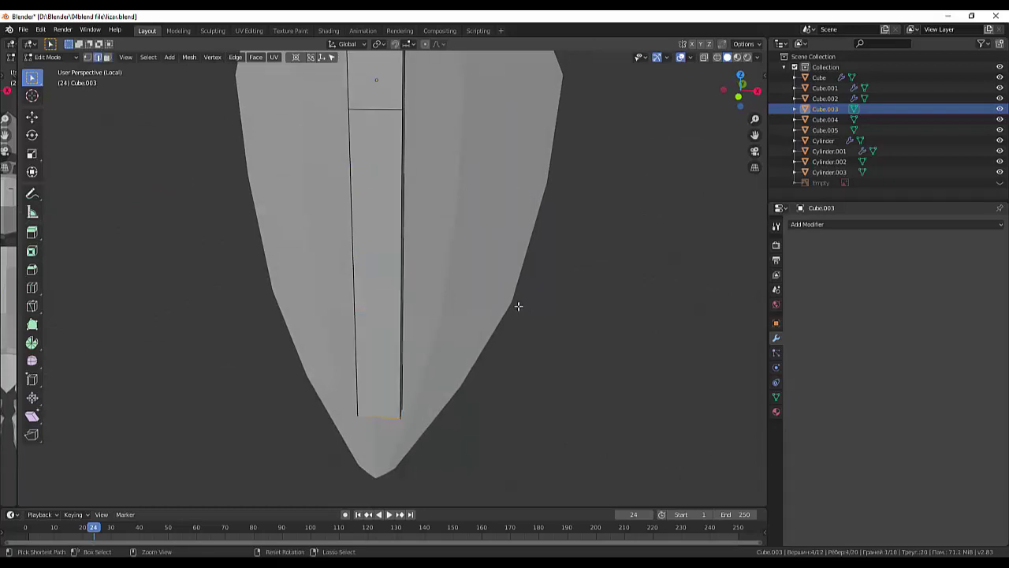
{"action": "key", "text": "ctrl+z"}
{"action": "middle_click_drag", "start_coordinate": [518, 306], "coordinate": [529, 265]}
{"action": "middle_click_drag", "start_coordinate": [592, 300], "coordinate": [568, 298]}
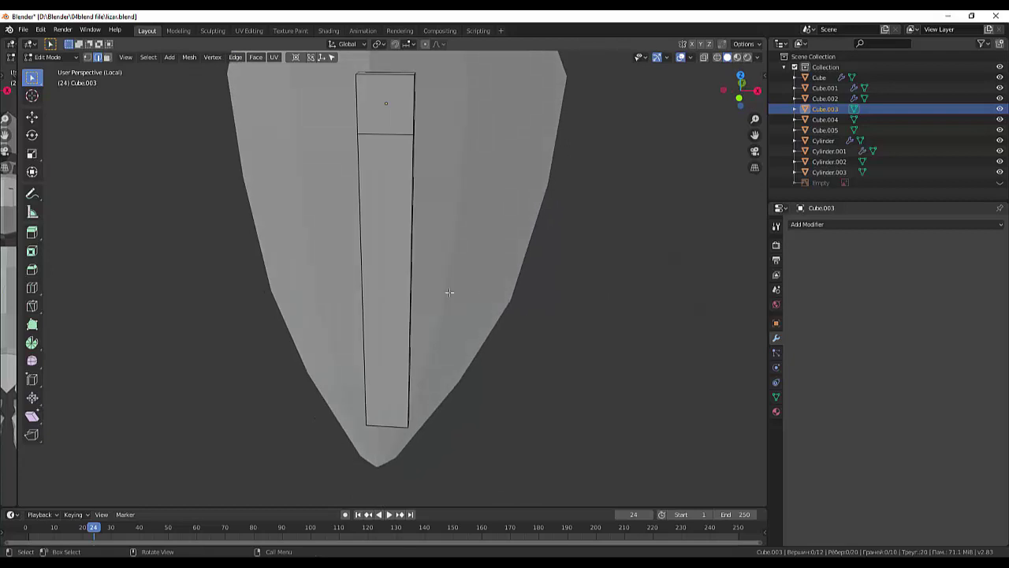
{"action": "left_click", "coordinate": [360, 277]}
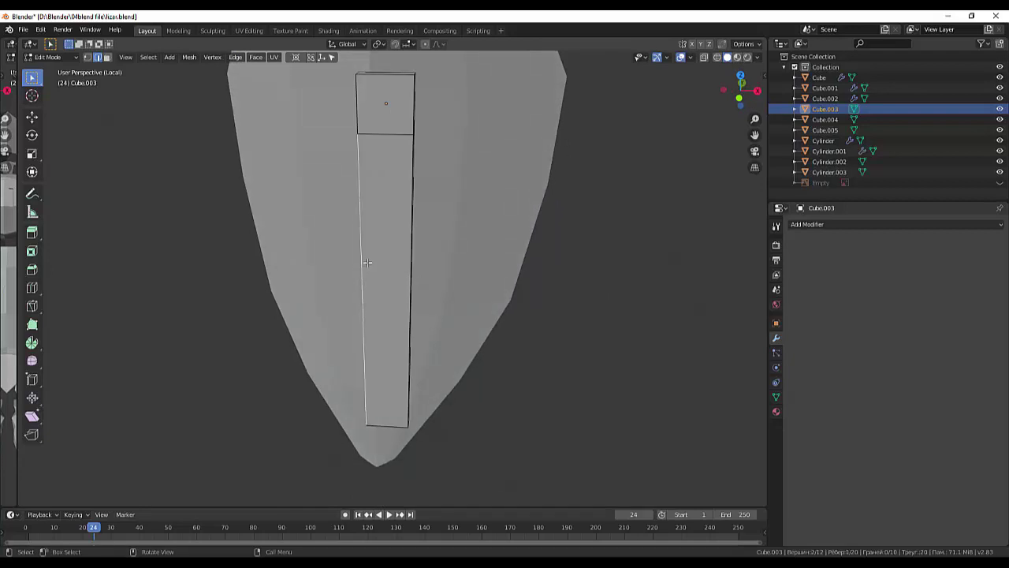
{"action": "key", "text": "ctrl+r"}
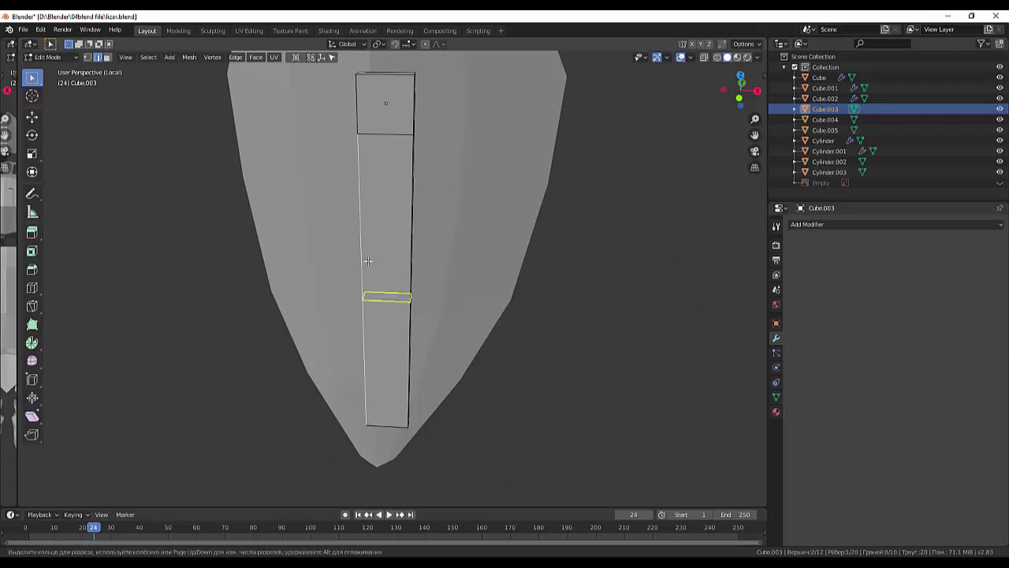
{"action": "left_click", "coordinate": [367, 260]}
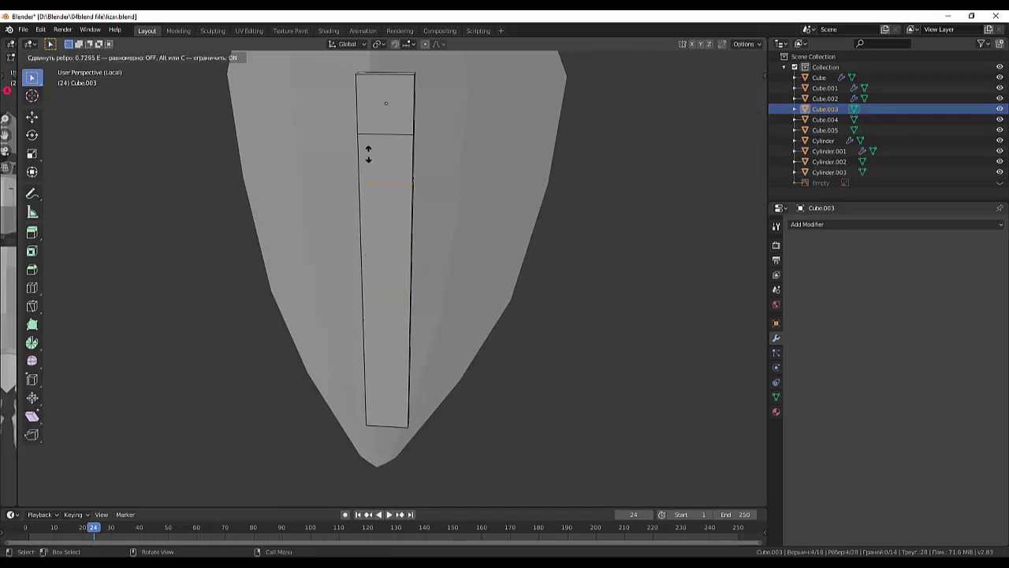
{"action": "left_click", "coordinate": [368, 154]}
- Add two more edge loops across the bar's upper part
{"action": "left_click", "coordinate": [391, 243]}
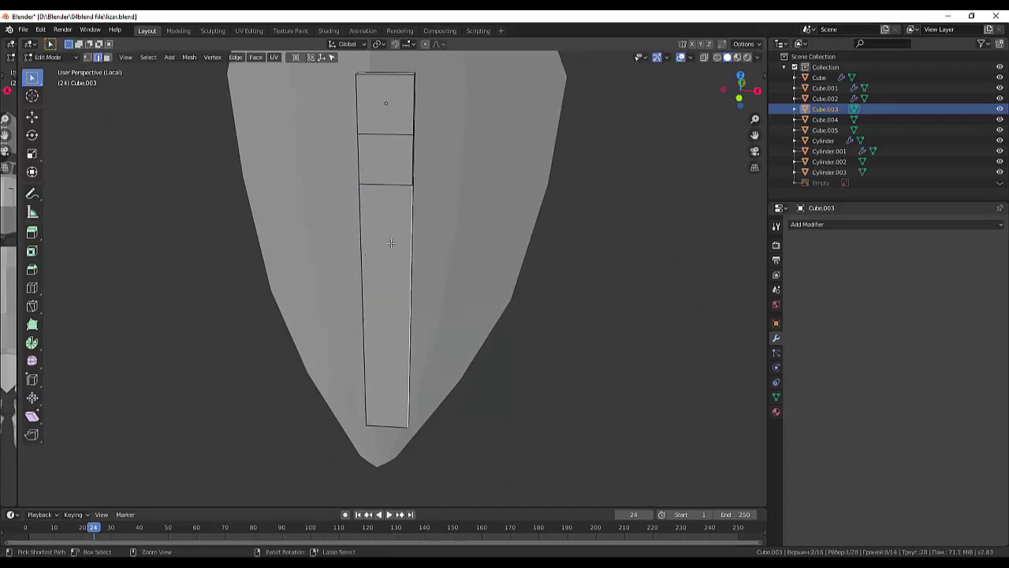
{"action": "key", "text": "ctrl+r"}
{"action": "left_click", "coordinate": [391, 316]}
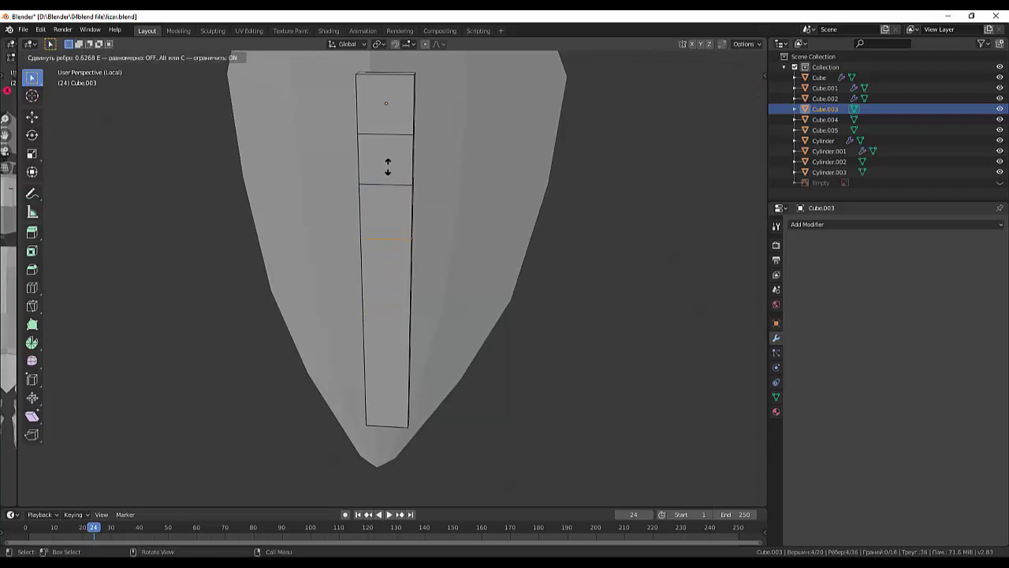
{"action": "left_click", "coordinate": [387, 165]}
{"action": "middle_click_drag", "start_coordinate": [387, 165], "coordinate": [338, 207]}
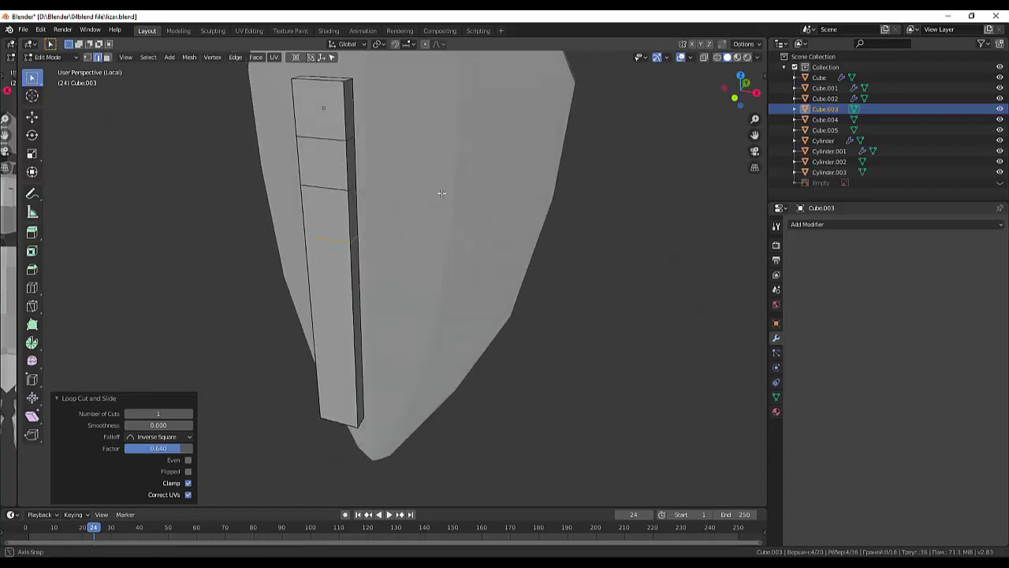
{"action": "left_click", "coordinate": [330, 207]}
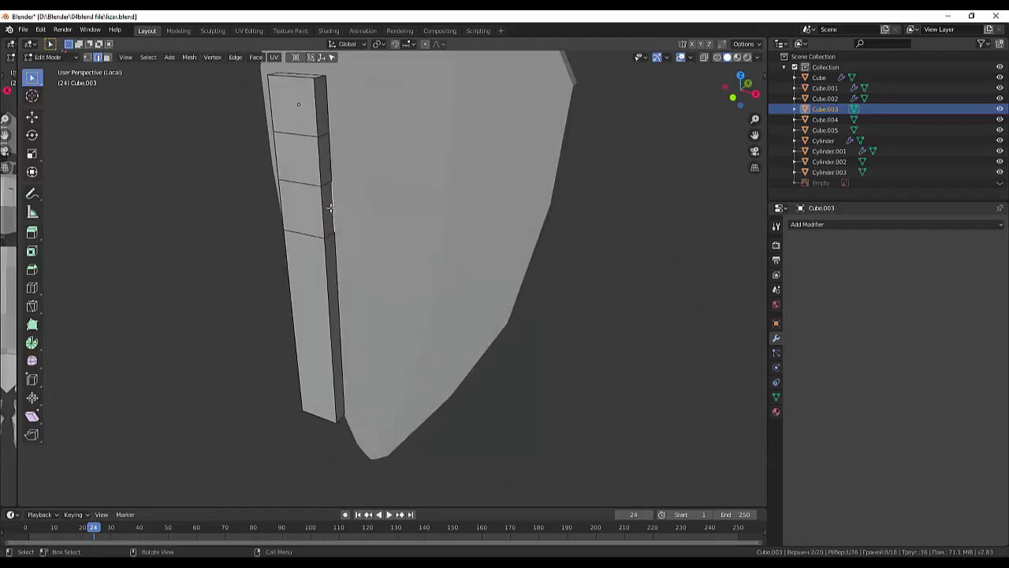
- In face select mode, extrude two side faces of the bar in place with zero offset
{"action": "left_click", "coordinate": [107, 56]}
{"action": "left_click", "coordinate": [329, 214]}
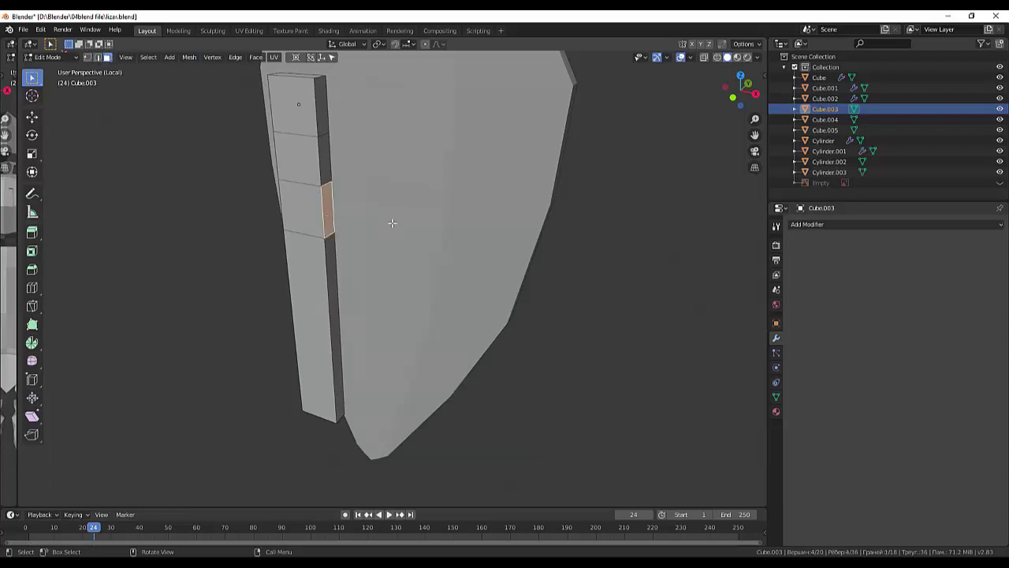
{"action": "middle_click_drag", "start_coordinate": [392, 223], "coordinate": [488, 193]}
{"action": "left_click", "coordinate": [499, 179]}
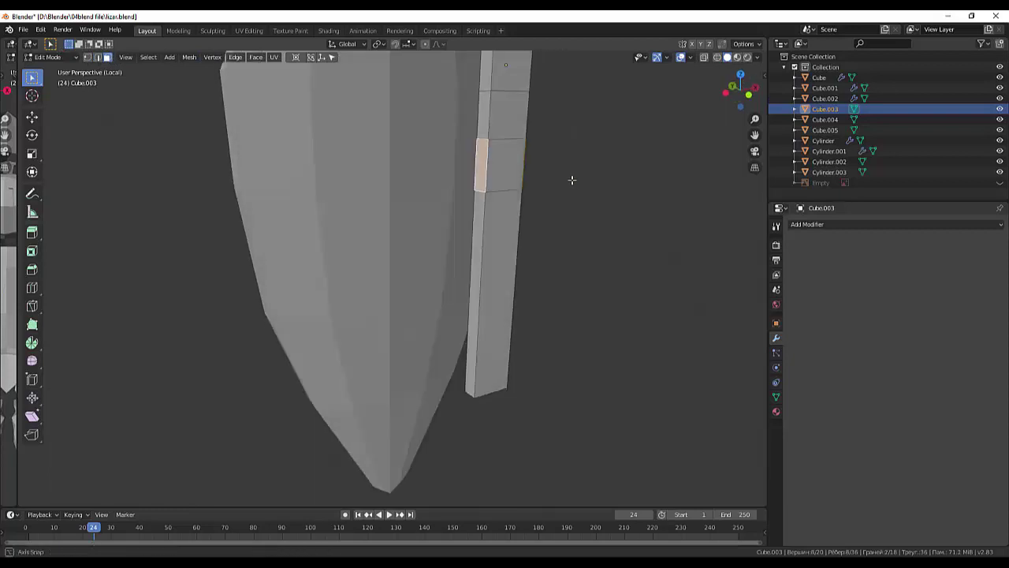
{"action": "middle_click_drag", "start_coordinate": [570, 175], "coordinate": [534, 190]}
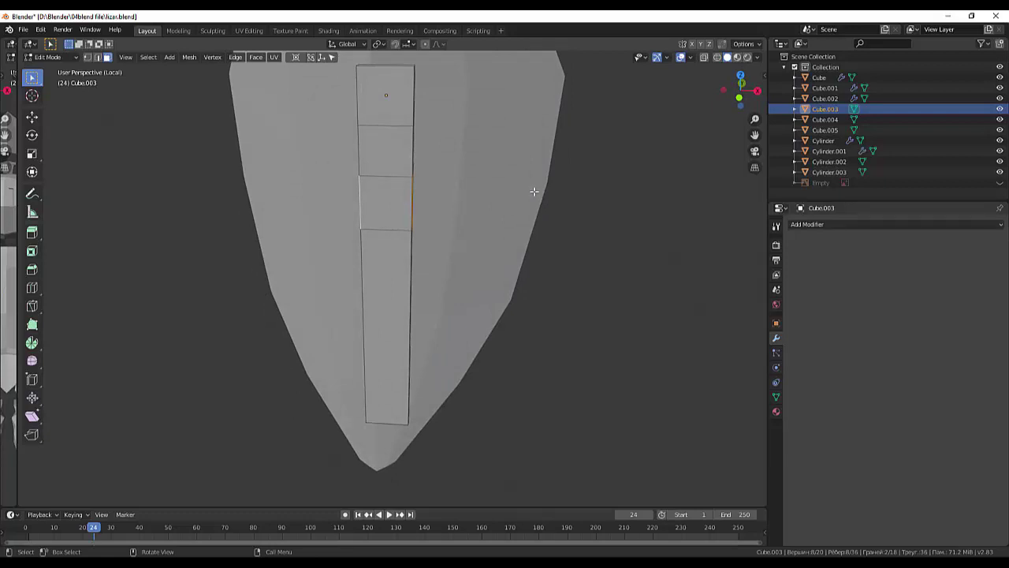
{"action": "key", "text": "e"}
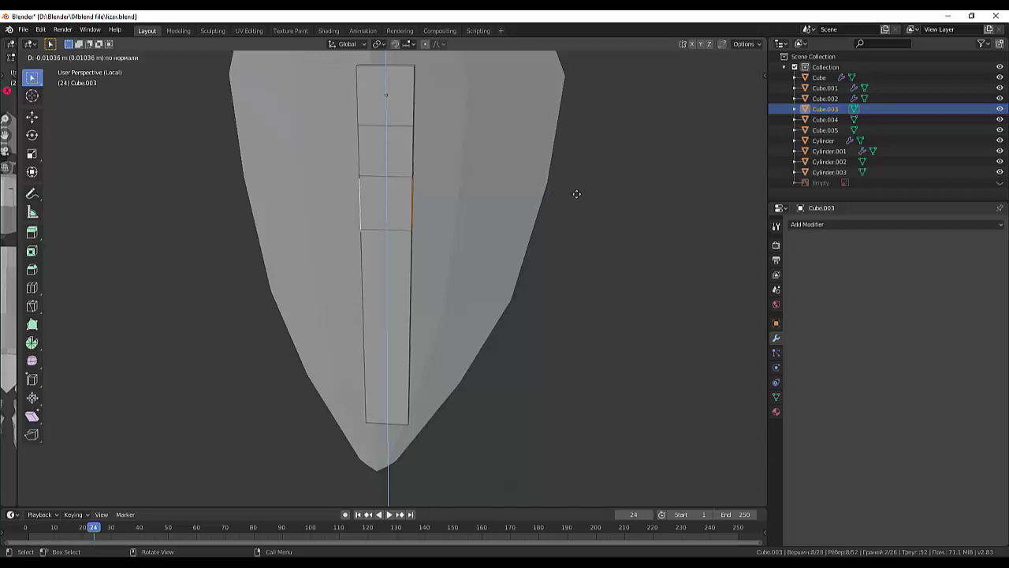
{"action": "right_click", "coordinate": [575, 194]}
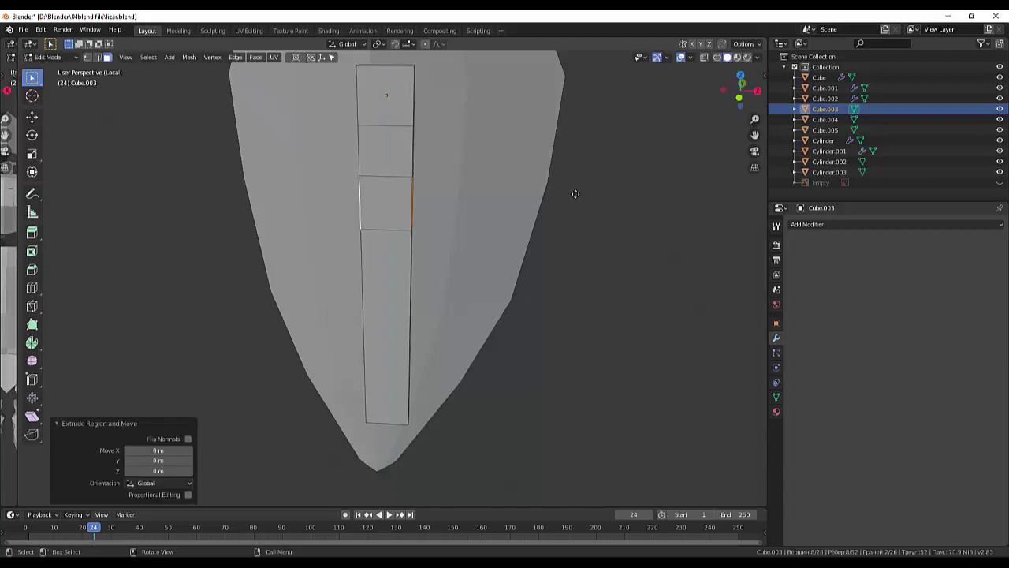
- Using Extrude Along Normals, extrude the strip's thin left and right side faces in place
{"action": "left_click", "coordinate": [29, 254]}
{"action": "left_click_drag", "start_coordinate": [32, 235], "coordinate": [82, 260]}
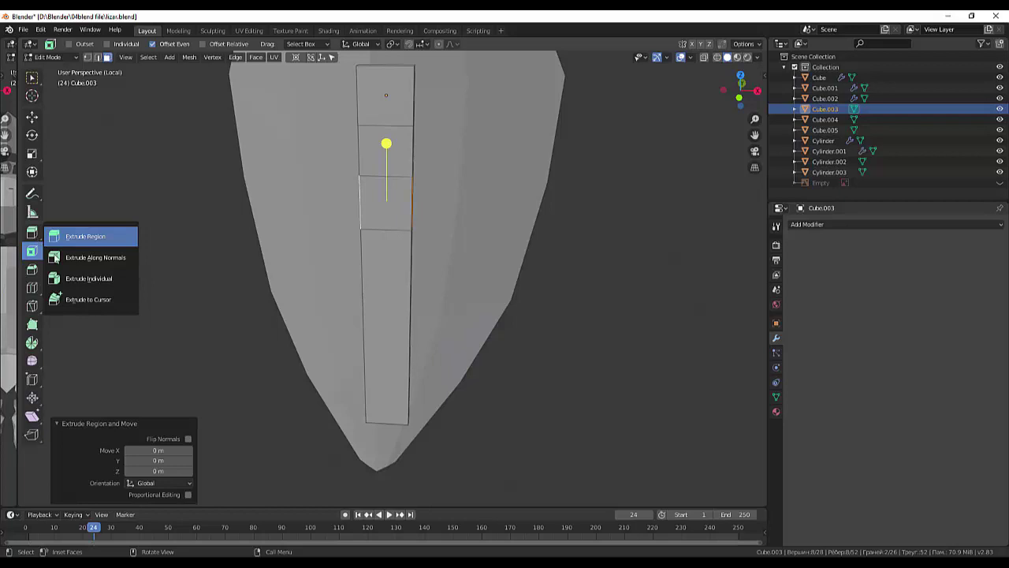
{"action": "left_click", "coordinate": [82, 258]}
{"action": "mouse_move", "coordinate": [441, 212]}
{"action": "middle_mouse_down"}
{"action": "mouse_move", "coordinate": [378, 208]}
{"action": "mouse_move", "coordinate": [443, 200]}
{"action": "middle_mouse_up"}
{"action": "left_click", "coordinate": [335, 200]}
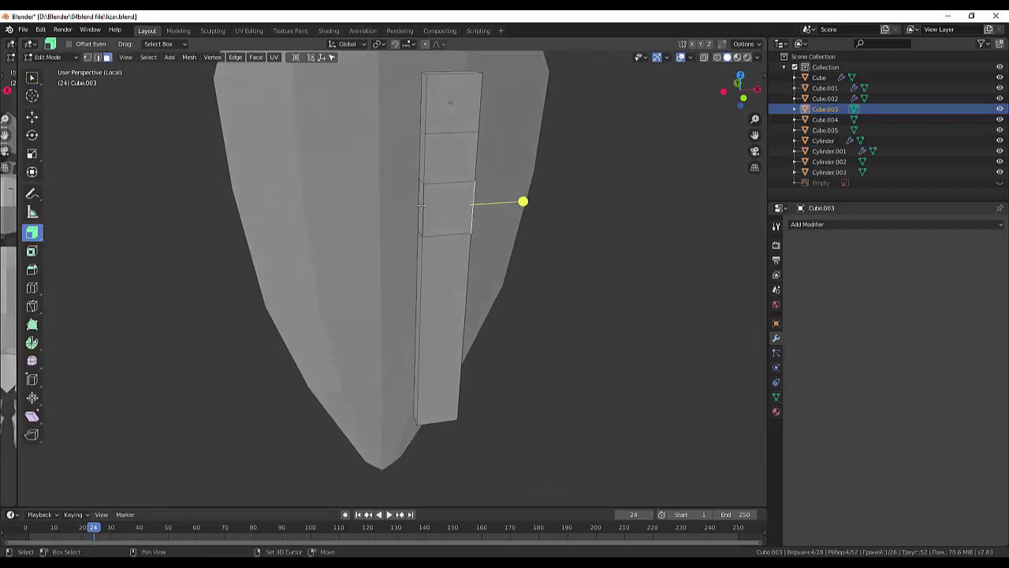
{"action": "left_click", "coordinate": [421, 207]}
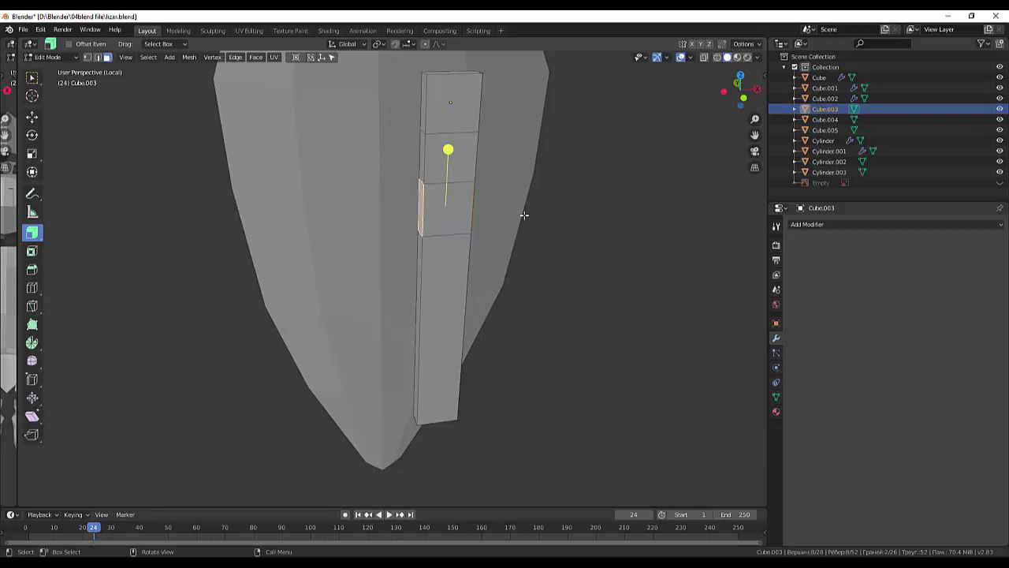
{"action": "key", "text": "e"}
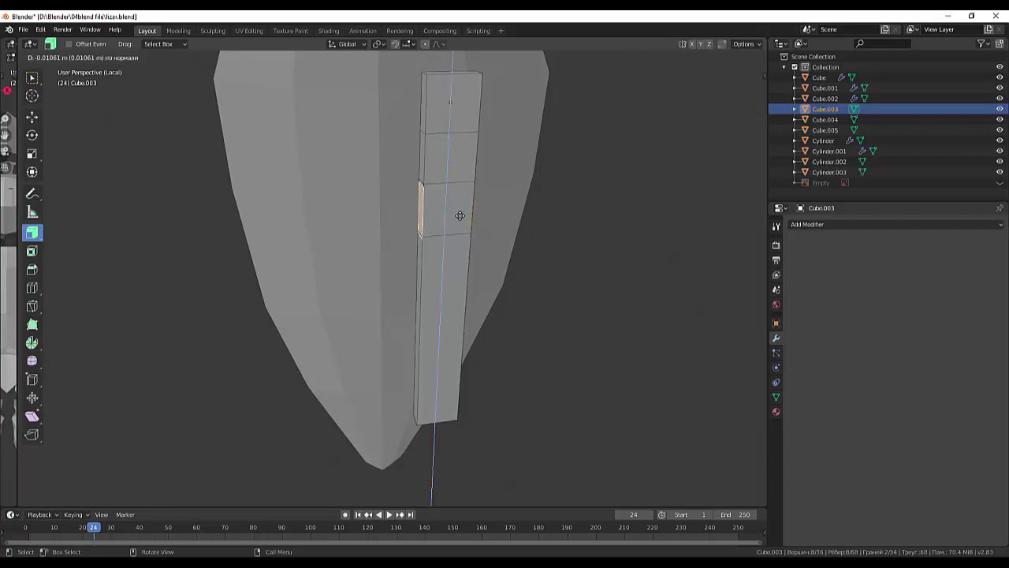
{"action": "right_click", "coordinate": [462, 216]}
{"action": "left_click", "coordinate": [552, 233]}
- With a strip side face selected, set the transform orientation to Normal
{"action": "middle_click_drag", "start_coordinate": [547, 219], "coordinate": [303, 215]}
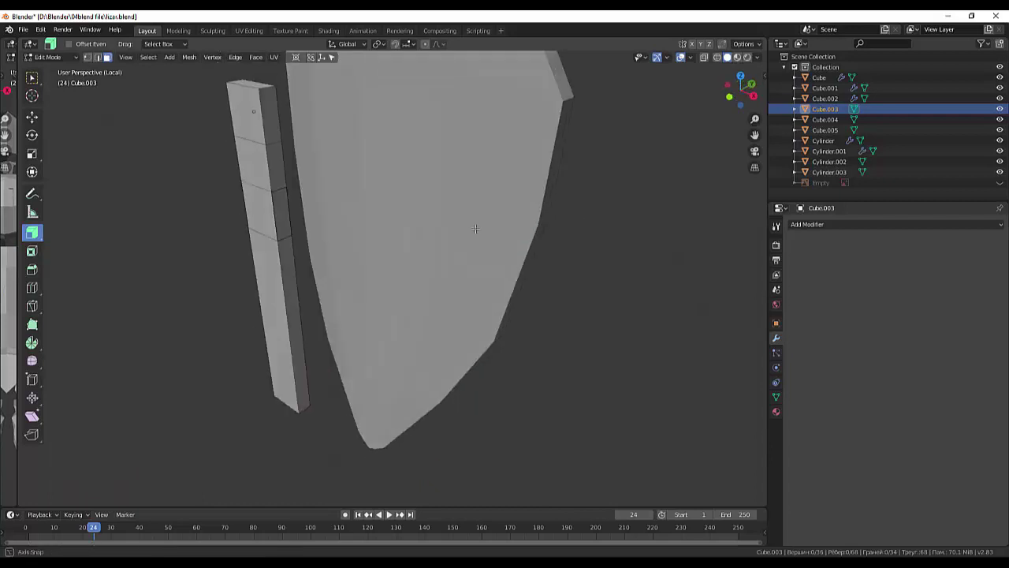
{"action": "left_click", "coordinate": [283, 213]}
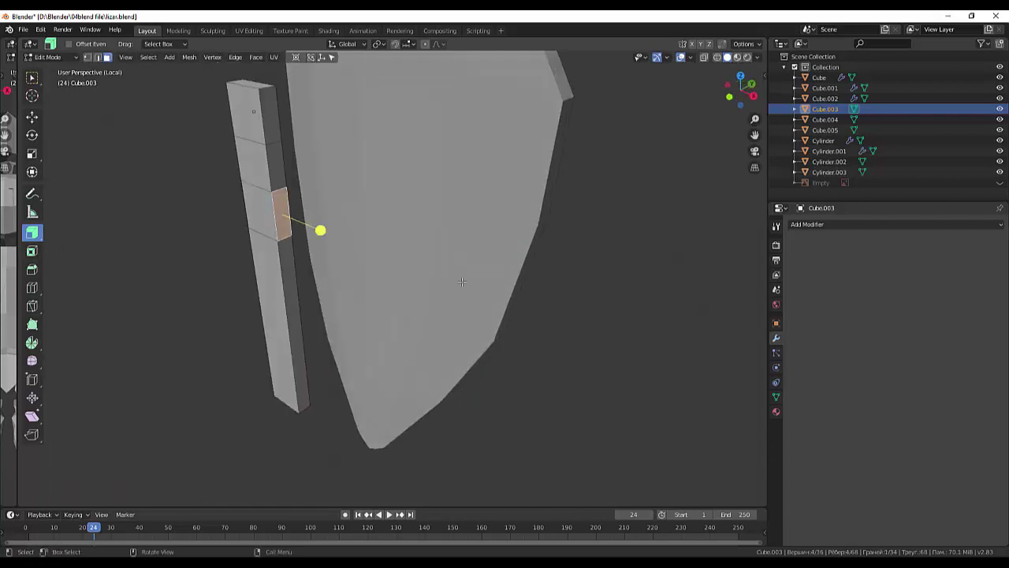
{"action": "left_click", "coordinate": [347, 45]}
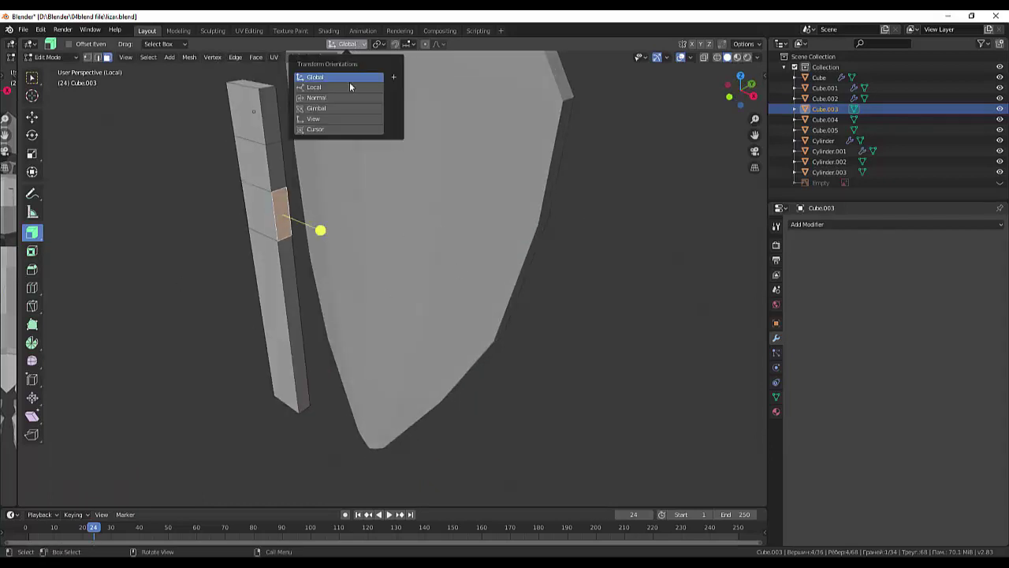
{"action": "left_click", "coordinate": [347, 99]}
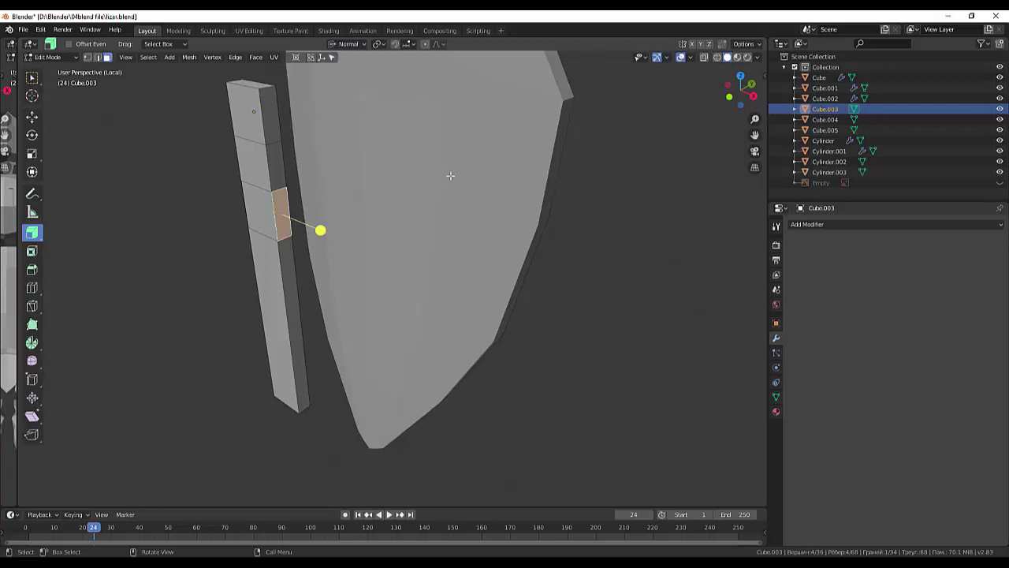
{"action": "middle_click_drag", "start_coordinate": [644, 278], "coordinate": [436, 129]}
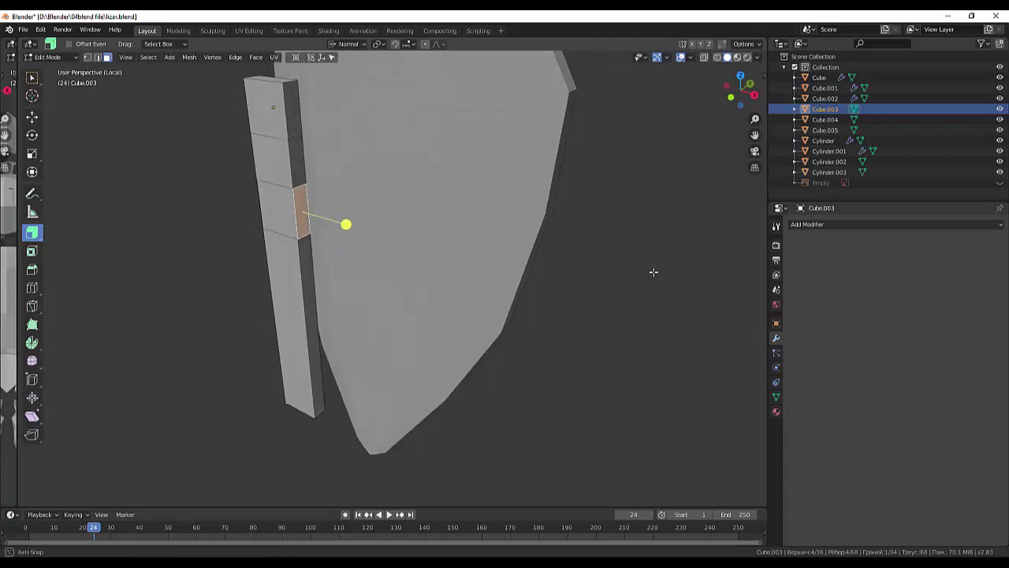
{"action": "left_click", "coordinate": [409, 44]}
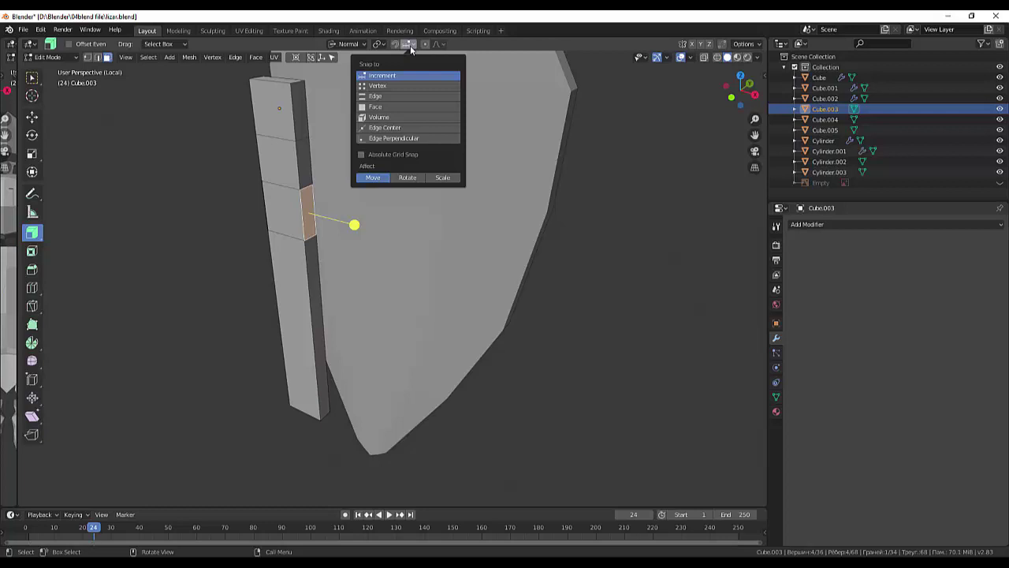
{"action": "left_click", "coordinate": [410, 45]}
{"action": "middle_click_drag", "start_coordinate": [546, 235], "coordinate": [621, 226]}
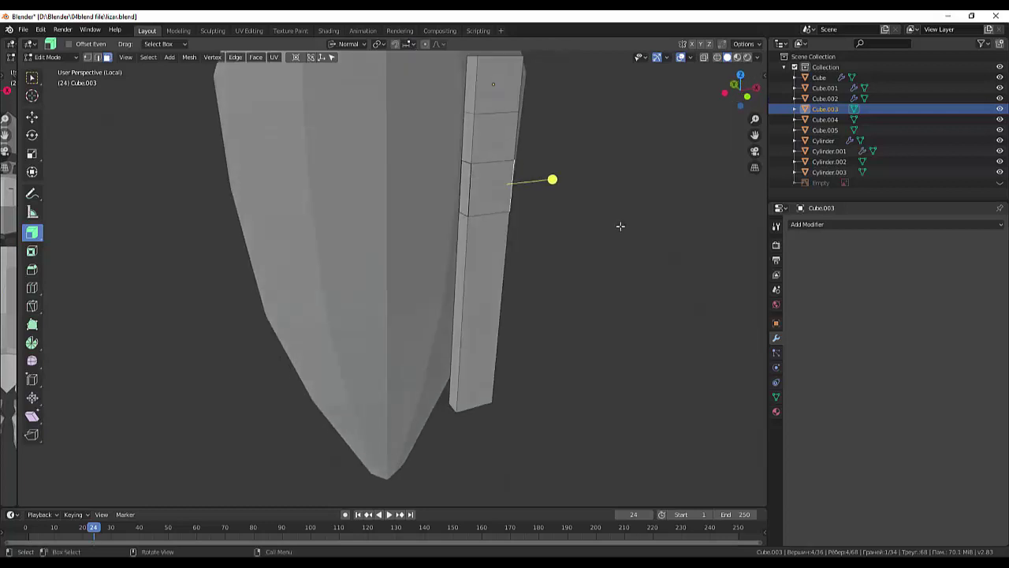
- Scale the strip's side edges outward into flared crossbar wings
{"action": "left_click", "coordinate": [465, 188]}
{"action": "middle_click_drag", "start_coordinate": [559, 203], "coordinate": [530, 207]}
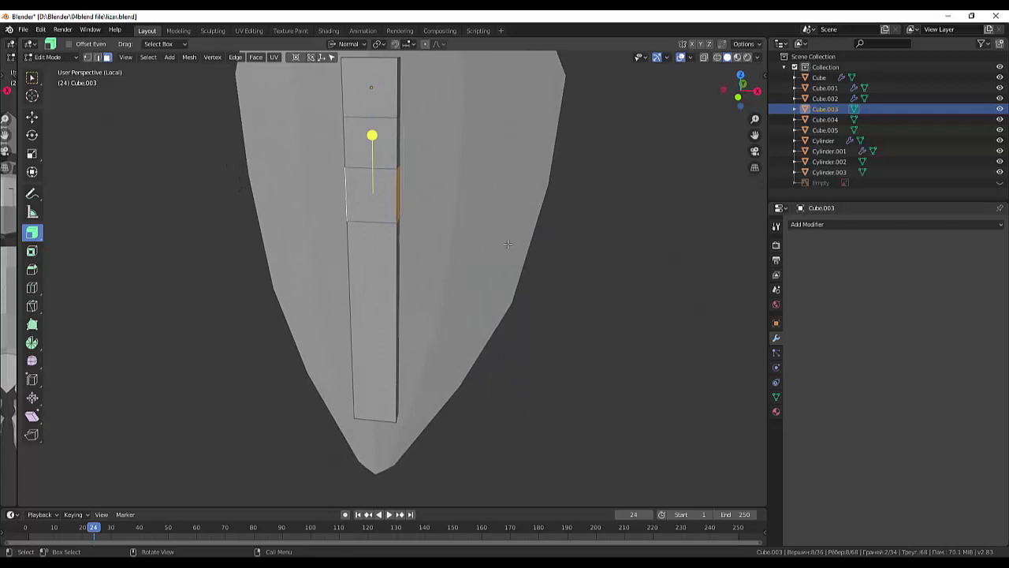
{"action": "key", "text": "s"}
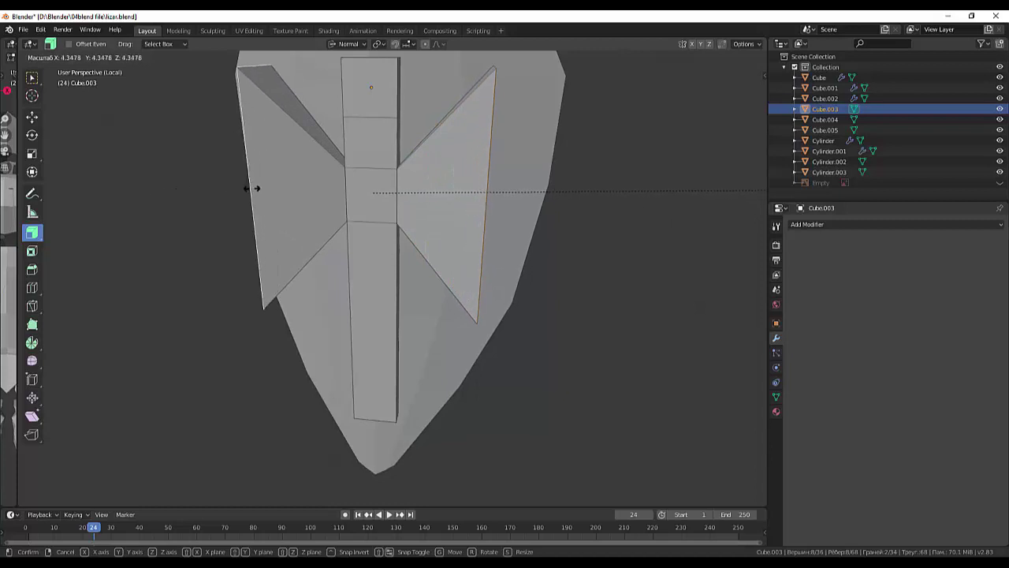
{"action": "left_click", "coordinate": [122, 201]}
- Flatten the wings by scaling along normal Z, then thin them along normal Y
{"action": "mouse_move", "coordinate": [189, 193]}
{"action": "middle_mouse_down"}
{"action": "mouse_move", "coordinate": [310, 144]}
{"action": "mouse_move", "coordinate": [344, 154]}
{"action": "middle_mouse_up"}
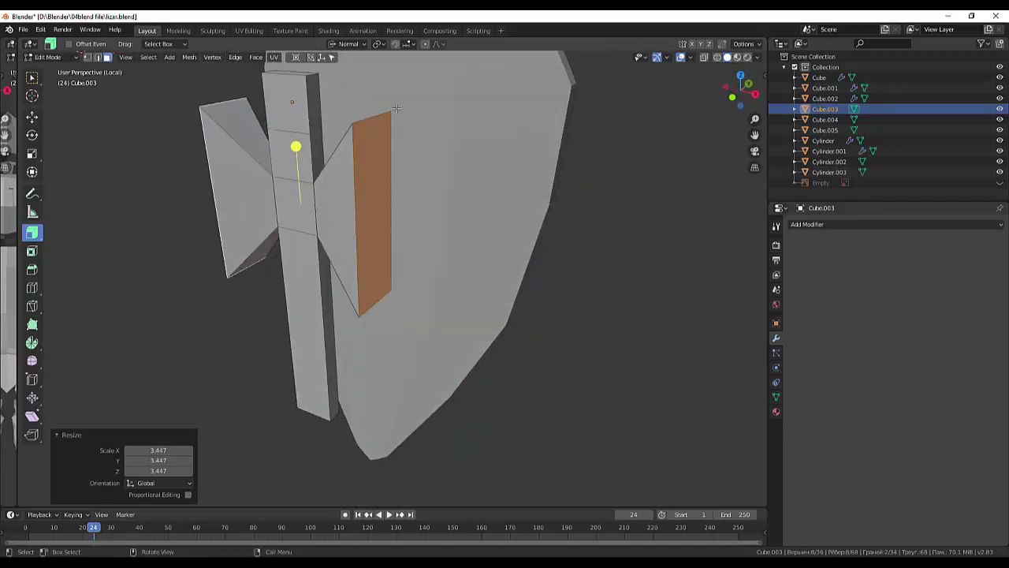
{"action": "key", "text": "s"}
{"action": "key", "text": "z"}
{"action": "key", "text": "z"}
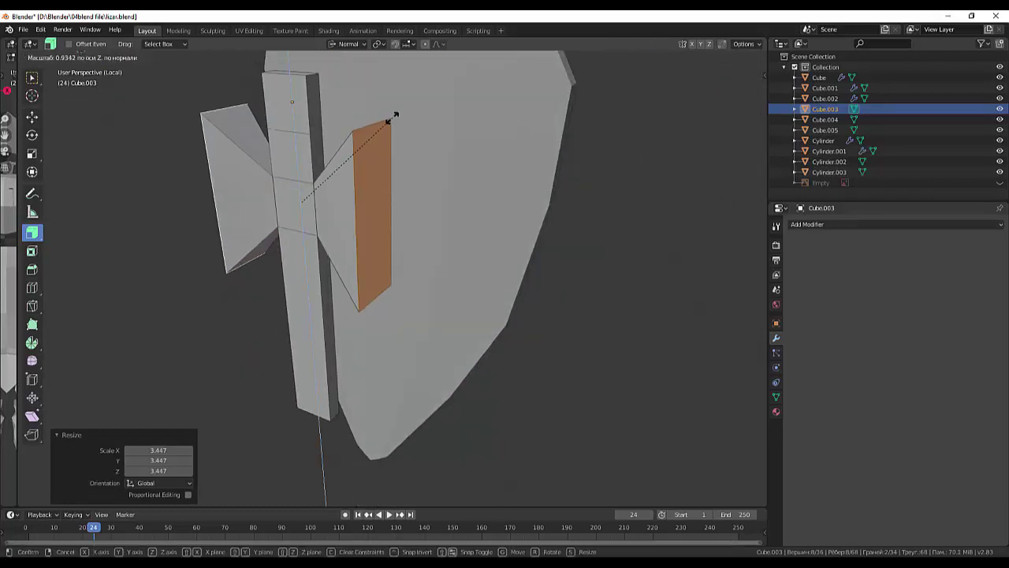
{"action": "left_click", "coordinate": [371, 204]}
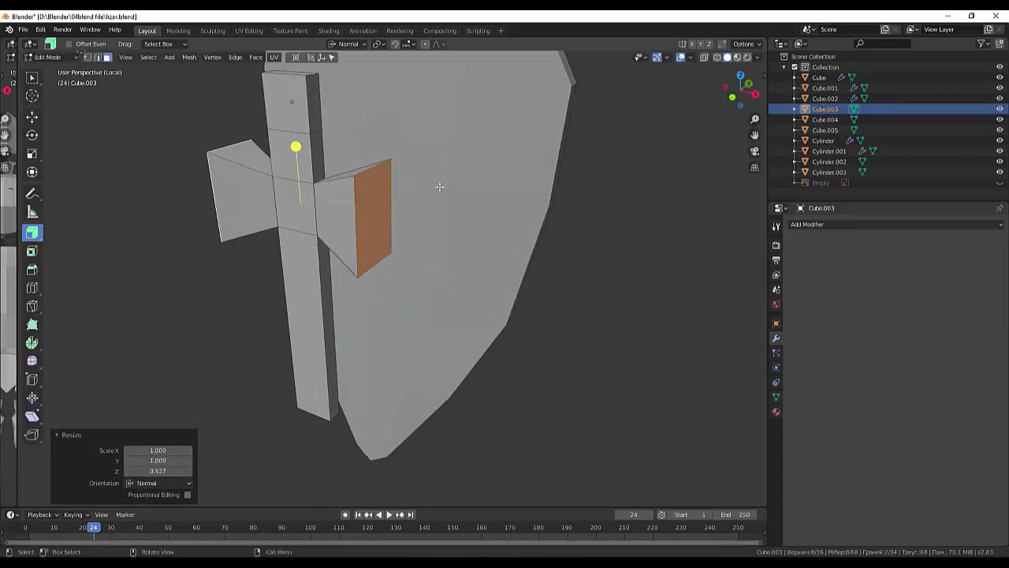
{"action": "middle_click_drag", "start_coordinate": [371, 205], "coordinate": [333, 202]}
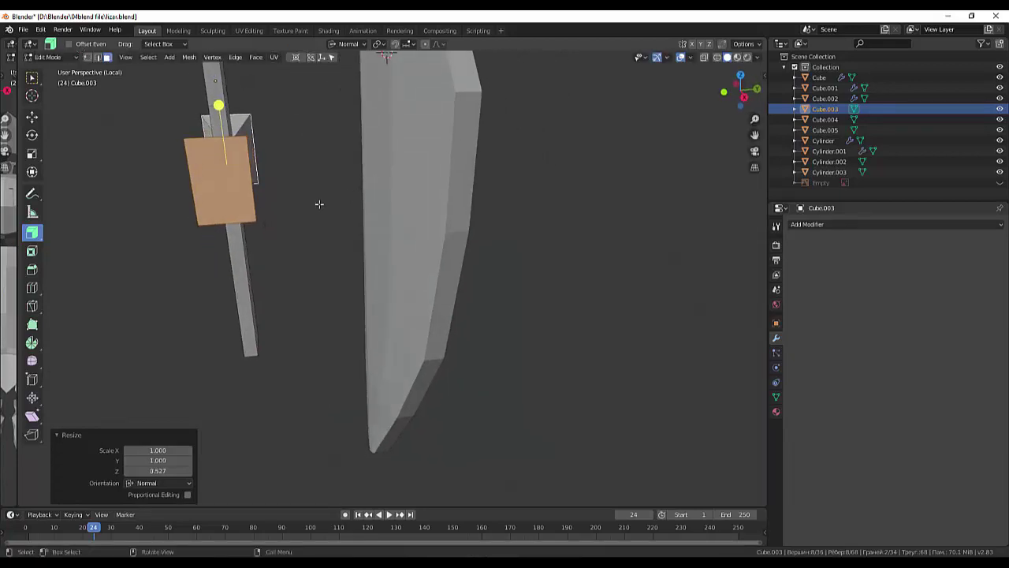
{"action": "key", "text": "s"}
{"action": "key", "text": "y"}
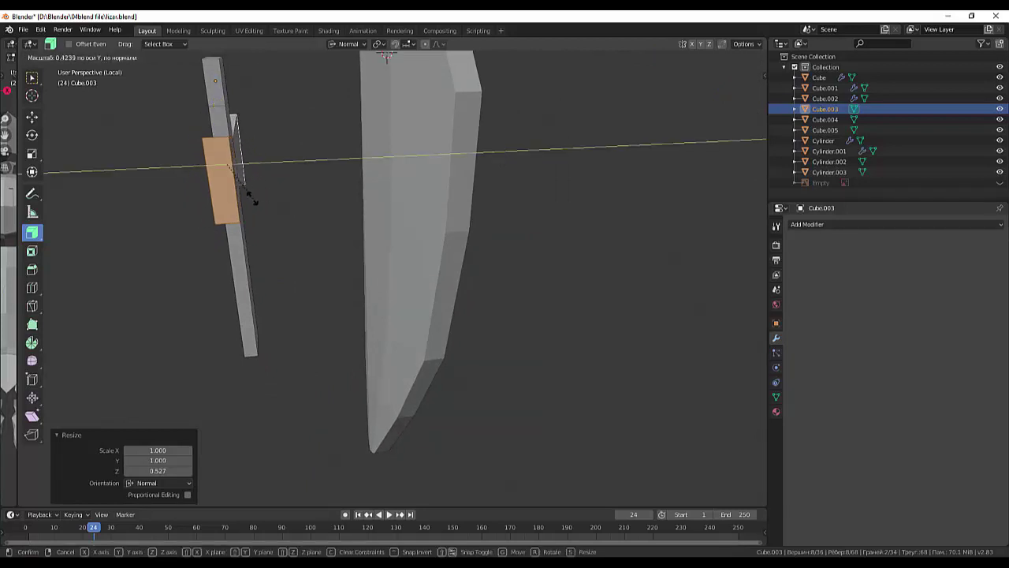
{"action": "left_click", "coordinate": [234, 196]}
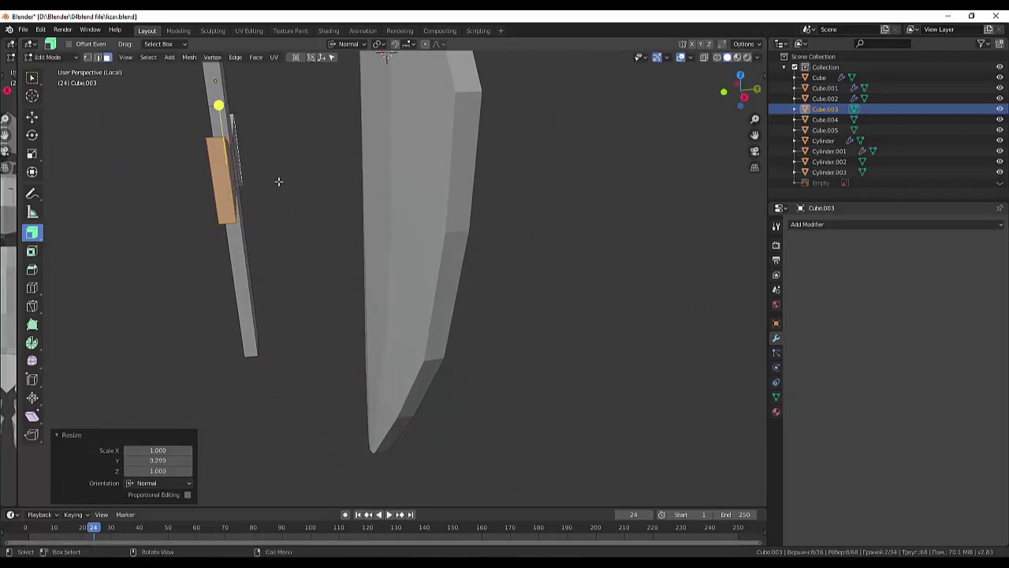
{"action": "middle_click_drag", "start_coordinate": [279, 181], "coordinate": [374, 178]}
{"action": "scroll", "coordinate": [374, 178], "scroll_direction": "down", "scroll_amount": 3}
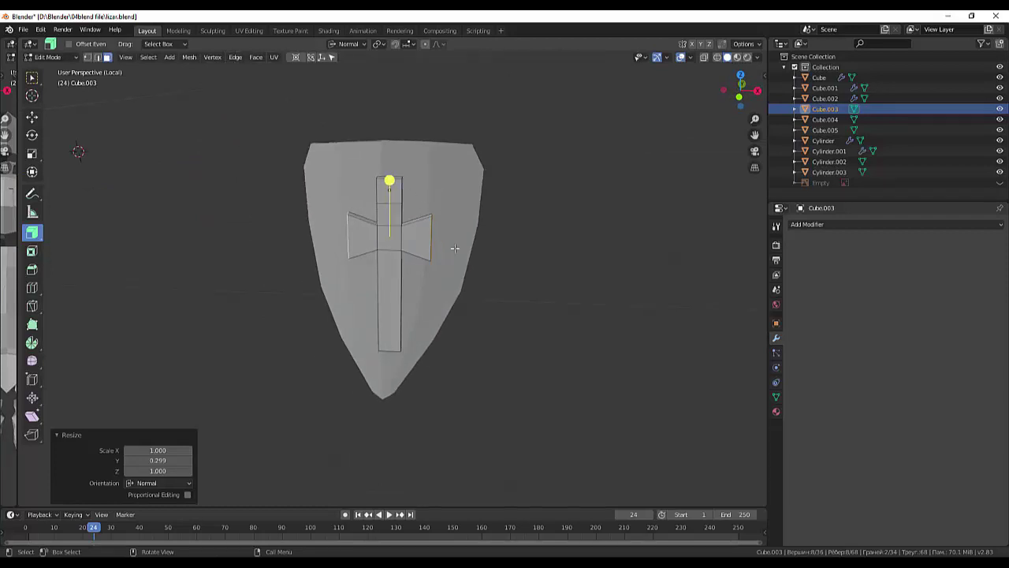
- Scale the crossbar along X to a width of 1.105
{"action": "key", "text": "s"}
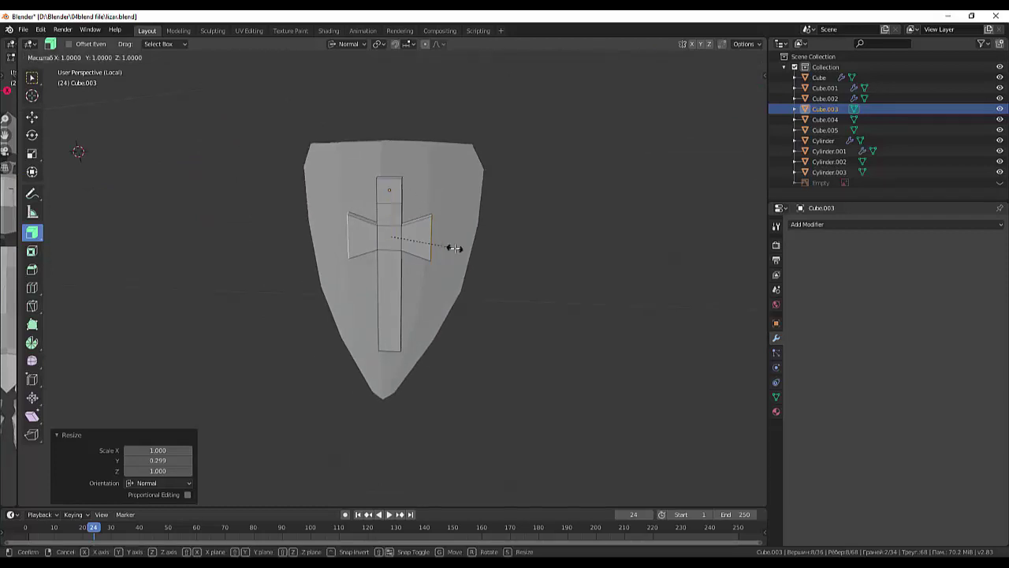
{"action": "key", "text": "y"}
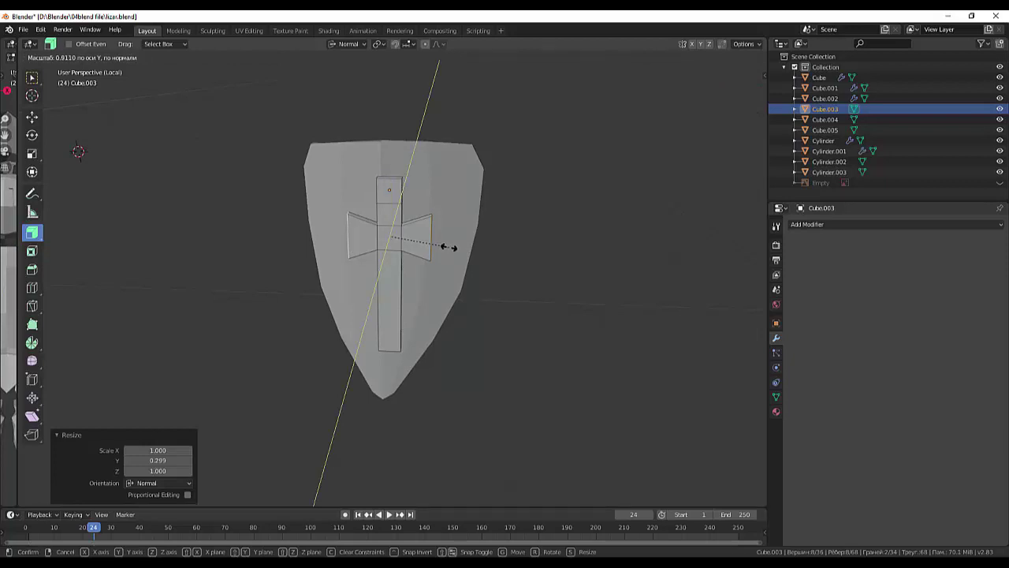
{"action": "key", "text": "x"}
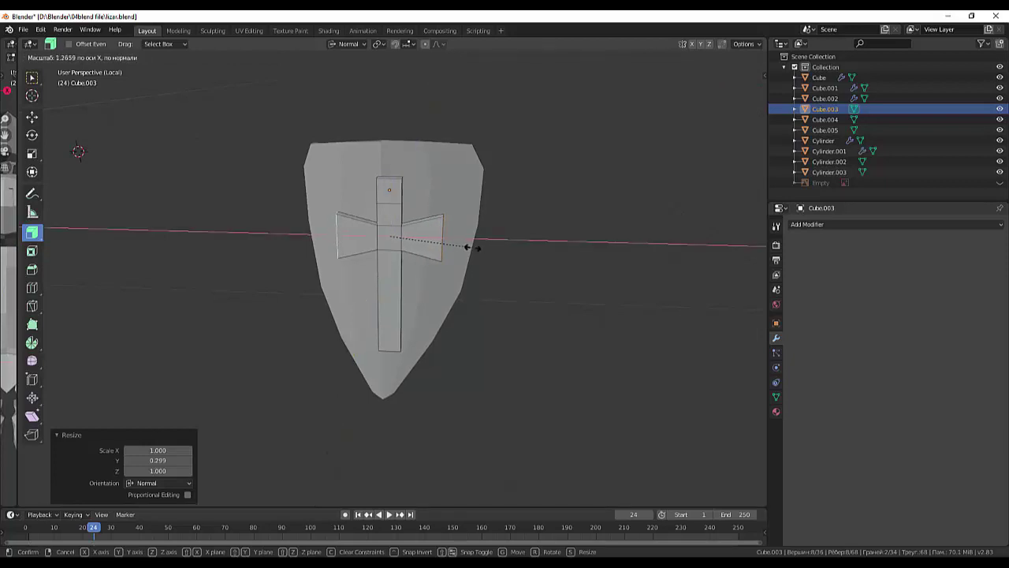
{"action": "left_click", "coordinate": [462, 247]}
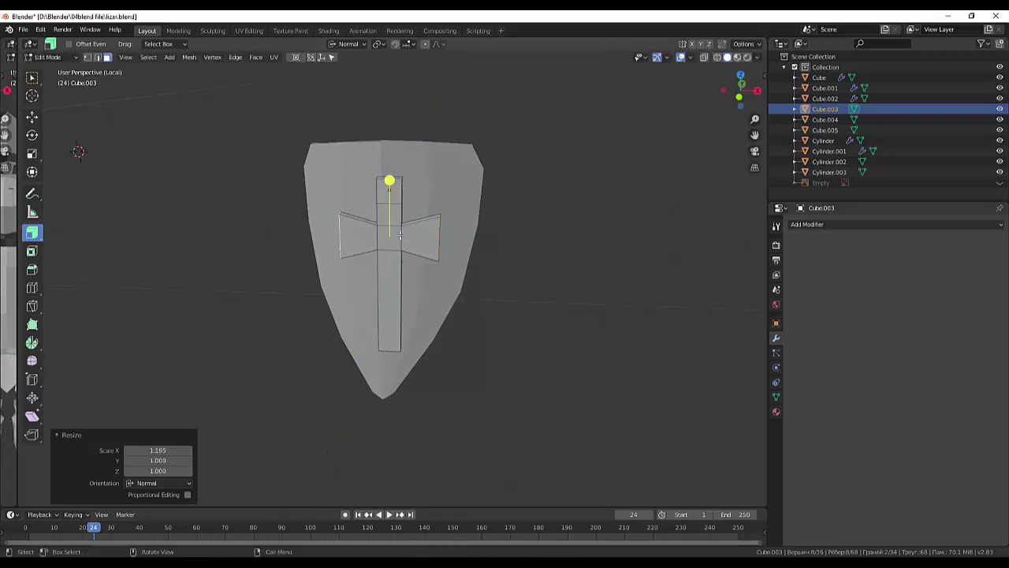
- Select the bar's top face and scale it along normal Y toward 2.383
{"action": "left_click", "coordinate": [394, 189]}
{"action": "left_click", "coordinate": [389, 215]}
{"action": "scroll", "coordinate": [444, 196], "scroll_direction": "up", "scroll_amount": 1}
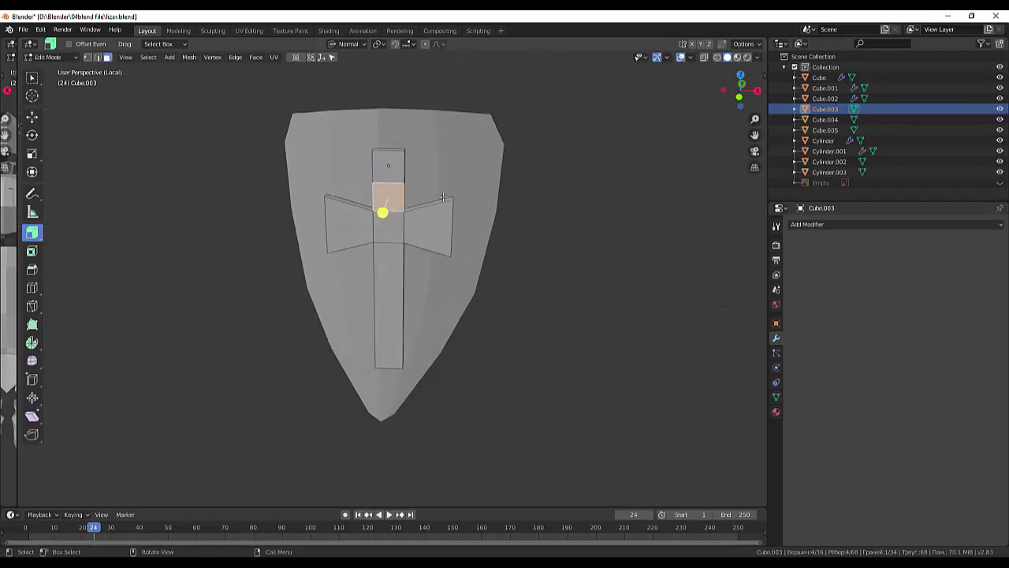
{"action": "left_click", "coordinate": [390, 366]}
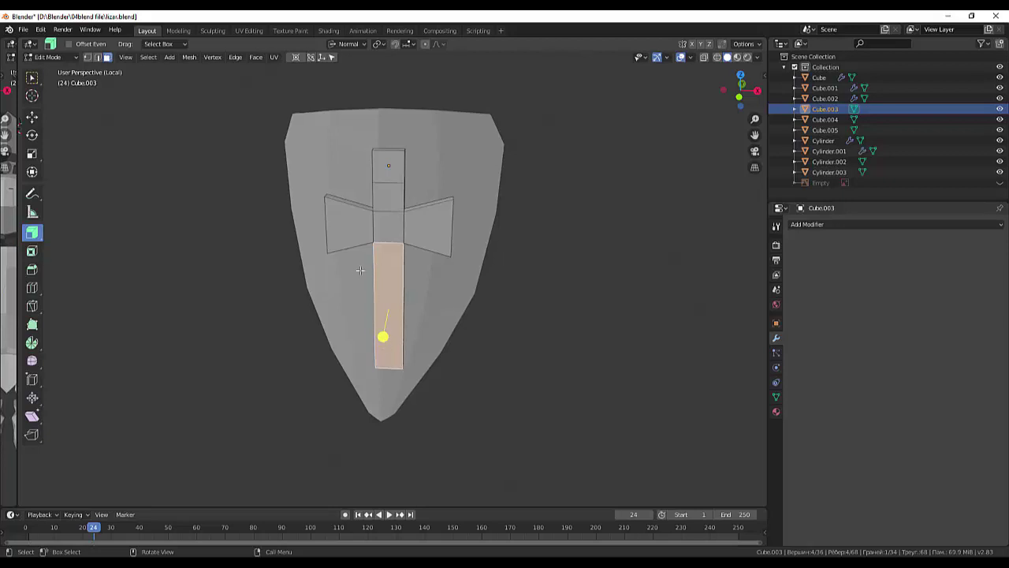
{"action": "left_click", "coordinate": [395, 149]}
{"action": "key", "text": "s"}
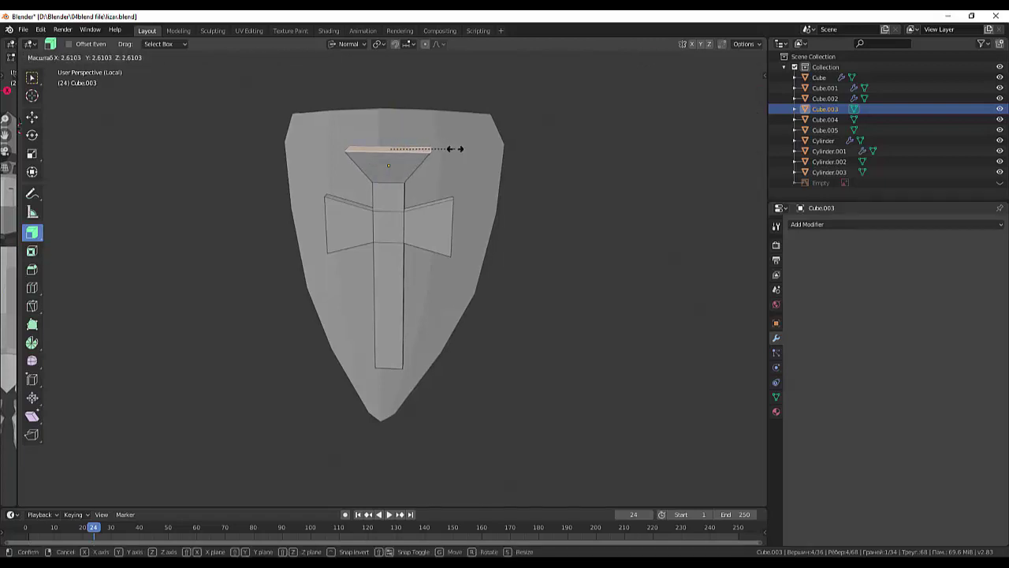
{"action": "key", "text": "x"}
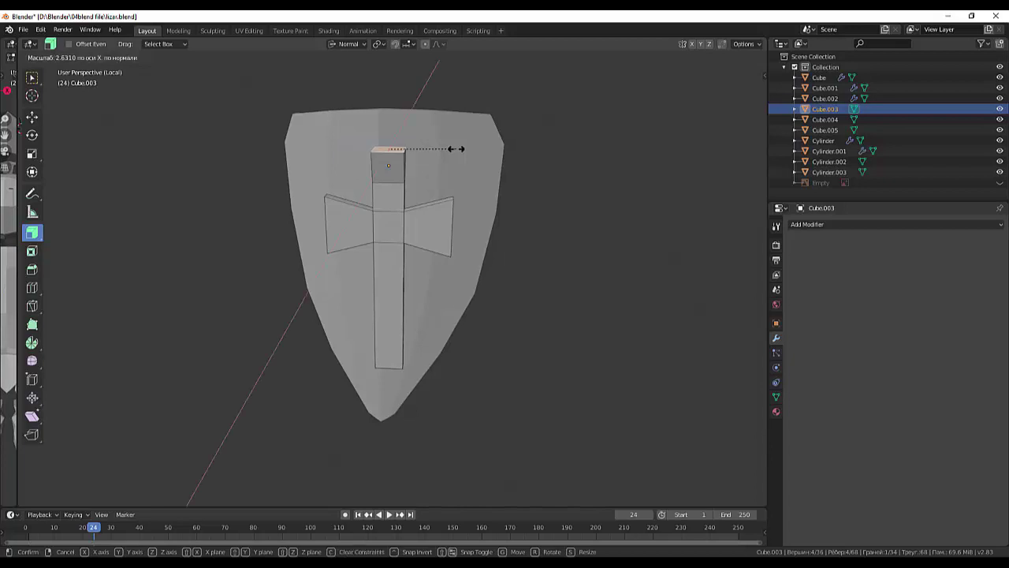
{"action": "key", "text": "y"}
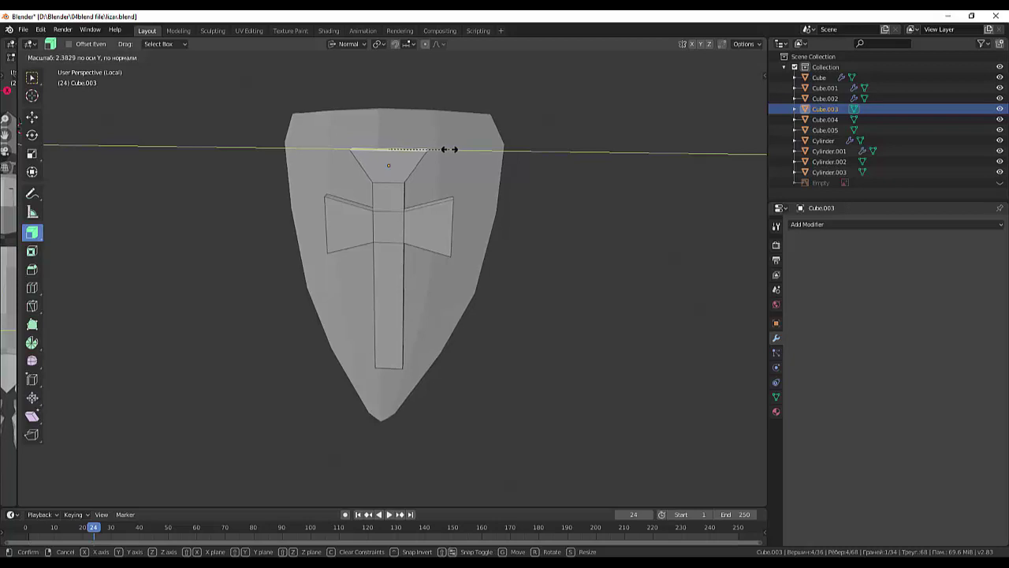
- Confirm the top-end stretch, then delete the flared top faces
{"action": "left_click", "coordinate": [449, 149]}
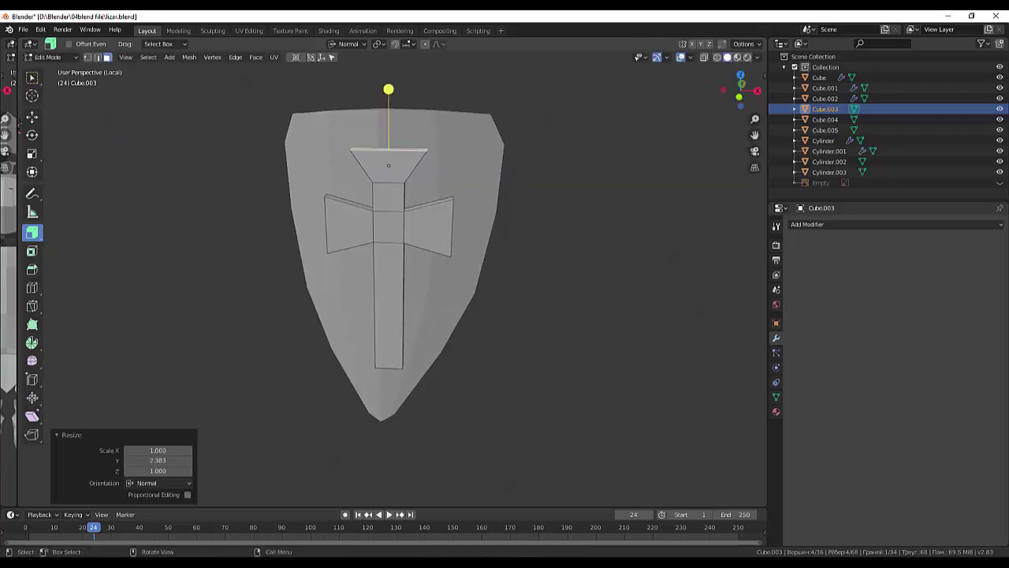
{"action": "key", "text": "x"}
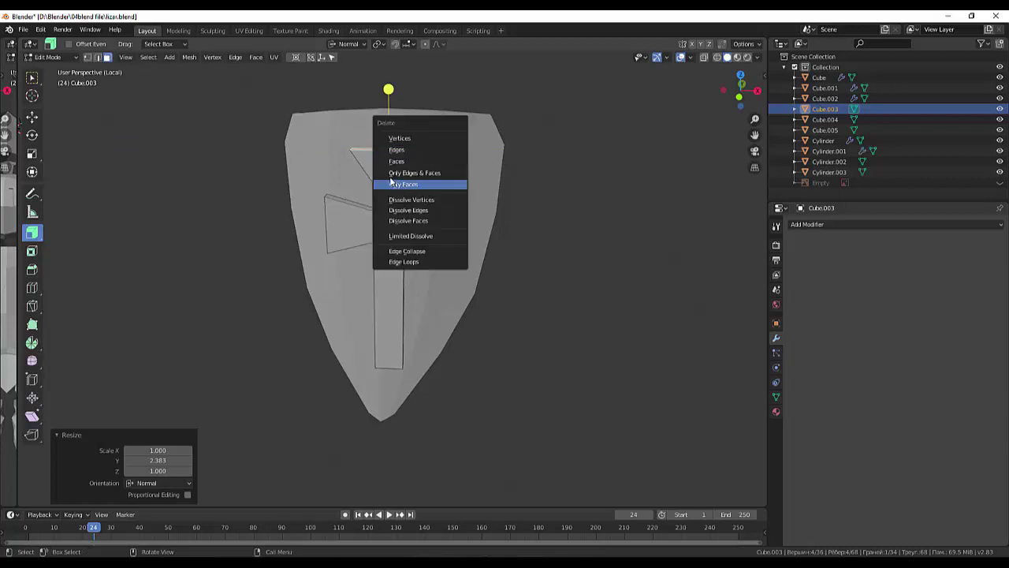
{"action": "left_click", "coordinate": [414, 162]}
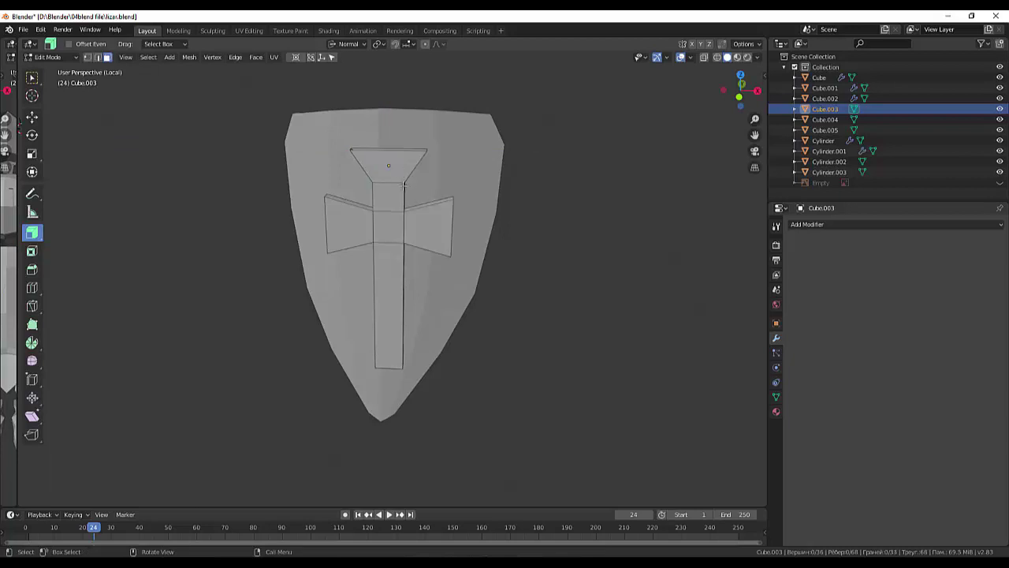
{"action": "left_click", "coordinate": [458, 179], "text": "alt"}
{"action": "key", "text": "x"}
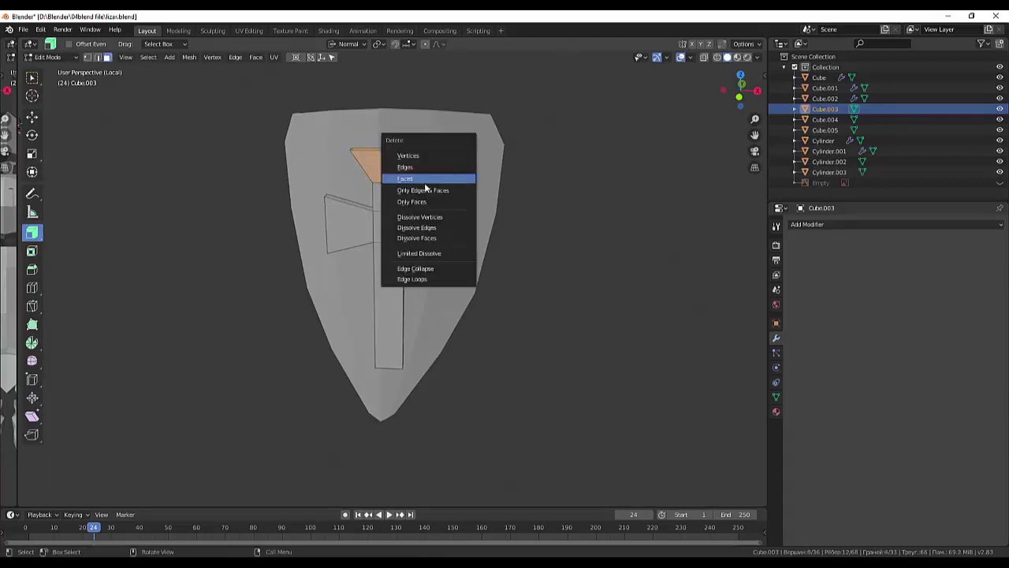
{"action": "left_click", "coordinate": [418, 182]}
- Select the vertical bar's square top face using its top edges in edge select mode
{"action": "left_click", "coordinate": [394, 189]}
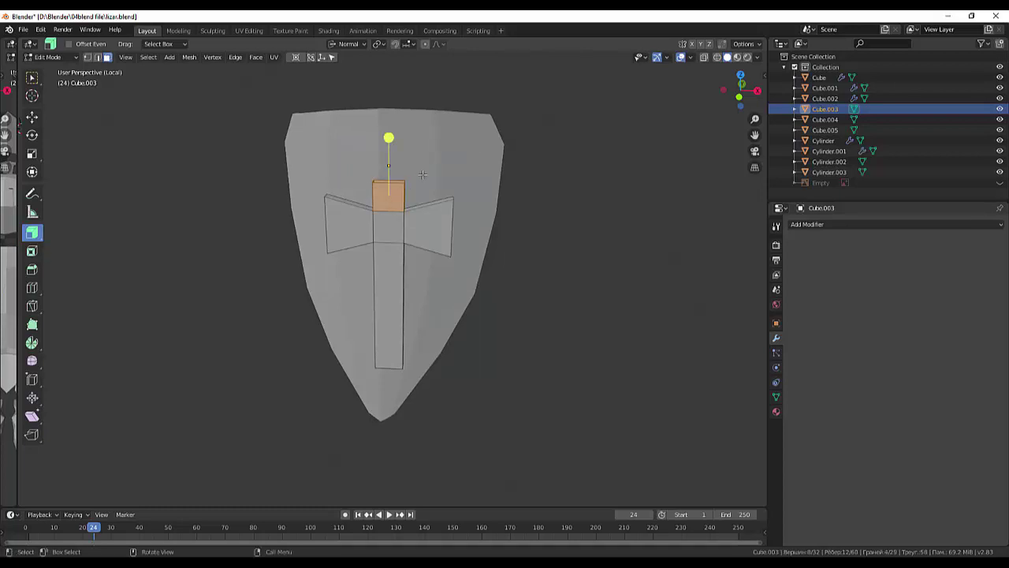
{"action": "scroll", "coordinate": [415, 180], "scroll_direction": "up", "scroll_amount": 1}
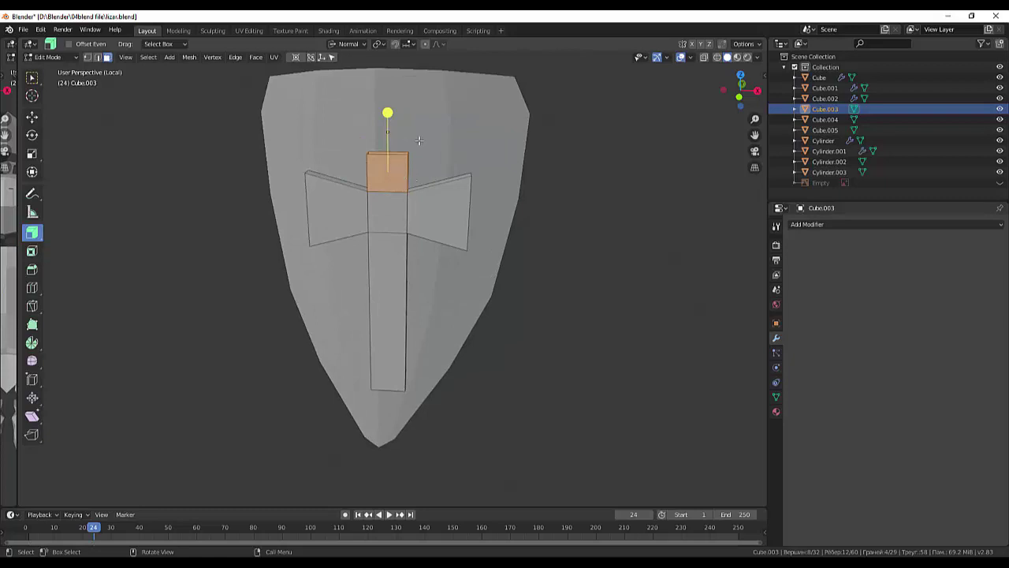
{"action": "left_click", "coordinate": [419, 140]}
{"action": "middle_click_drag", "start_coordinate": [398, 152], "coordinate": [382, 191]}
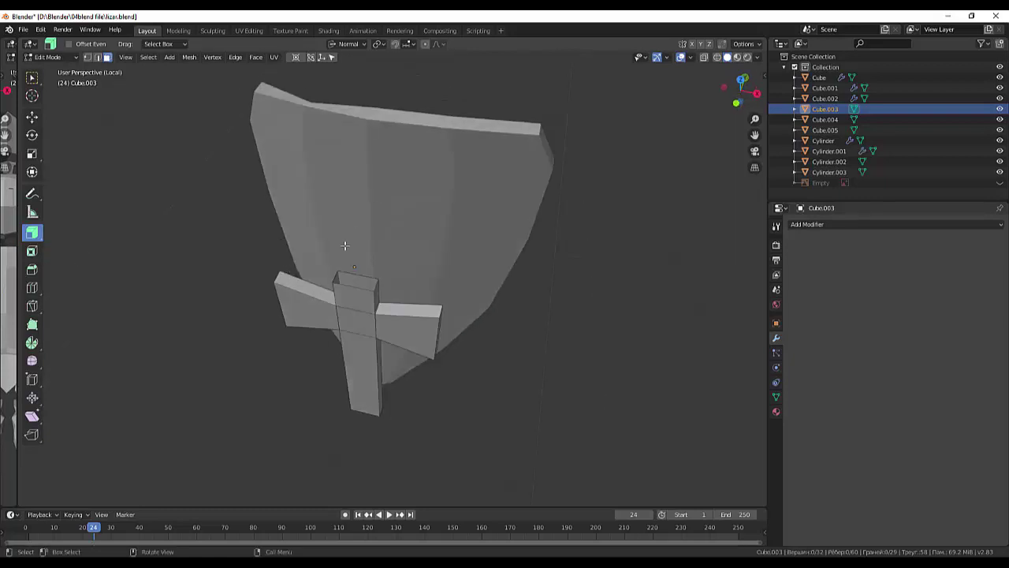
{"action": "left_click", "coordinate": [356, 282]}
{"action": "left_click", "coordinate": [97, 57]}
{"action": "left_click", "coordinate": [151, 244]}
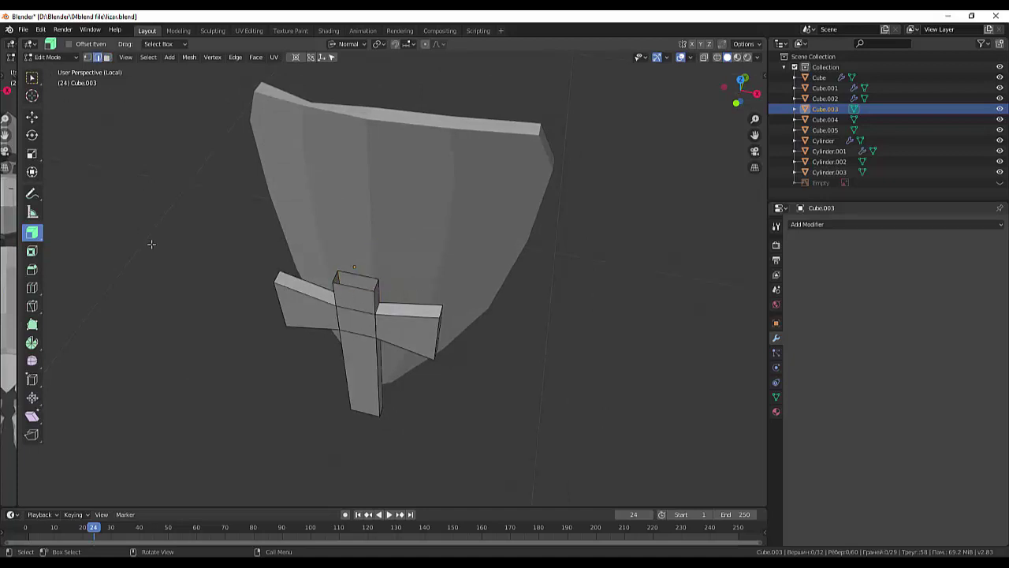
{"action": "left_click", "coordinate": [357, 285]}
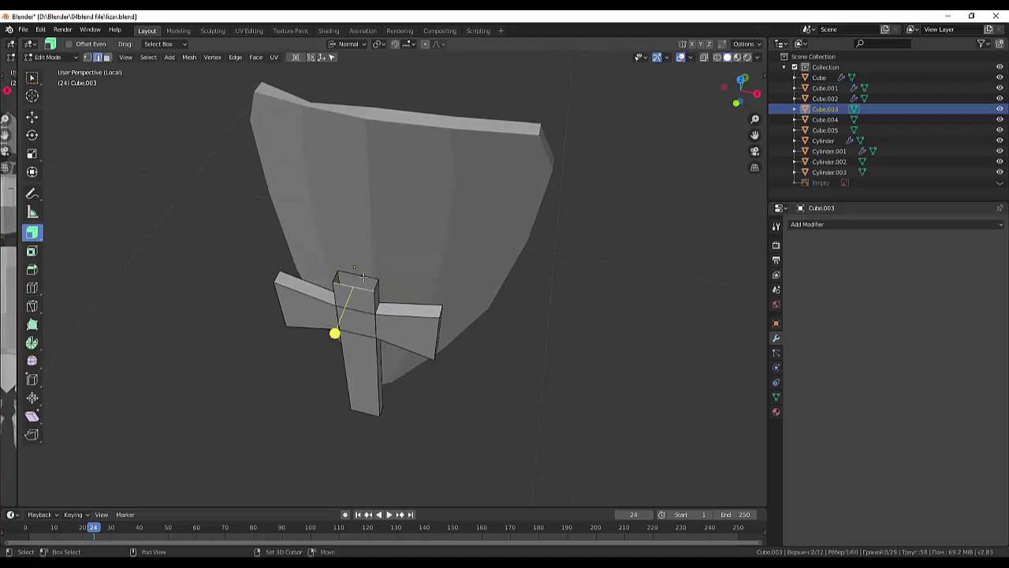
{"action": "left_click", "coordinate": [359, 277], "text": "shift"}
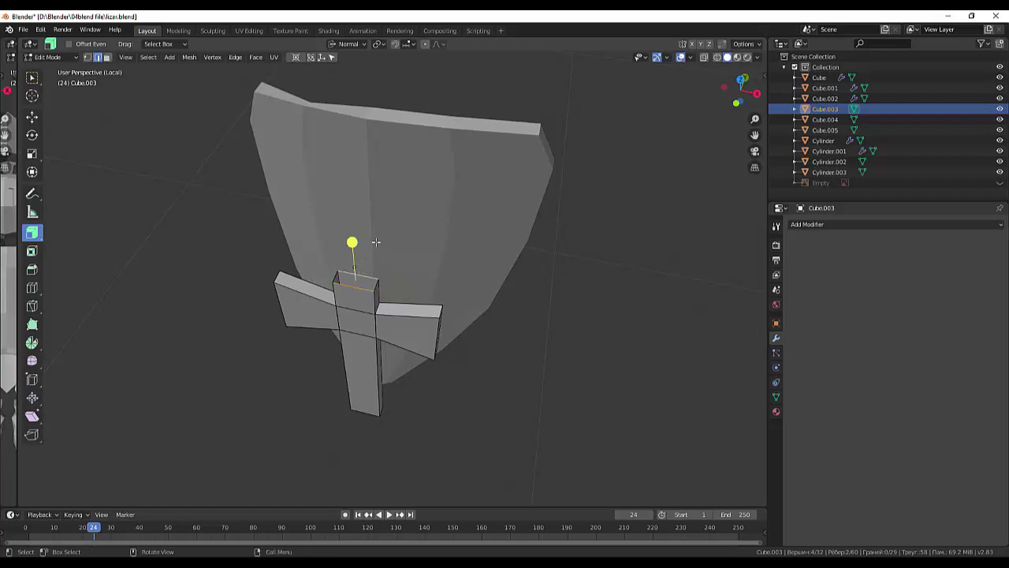
{"action": "key", "text": "1"}
{"action": "middle_click_drag", "start_coordinate": [483, 273], "coordinate": [507, 223]}
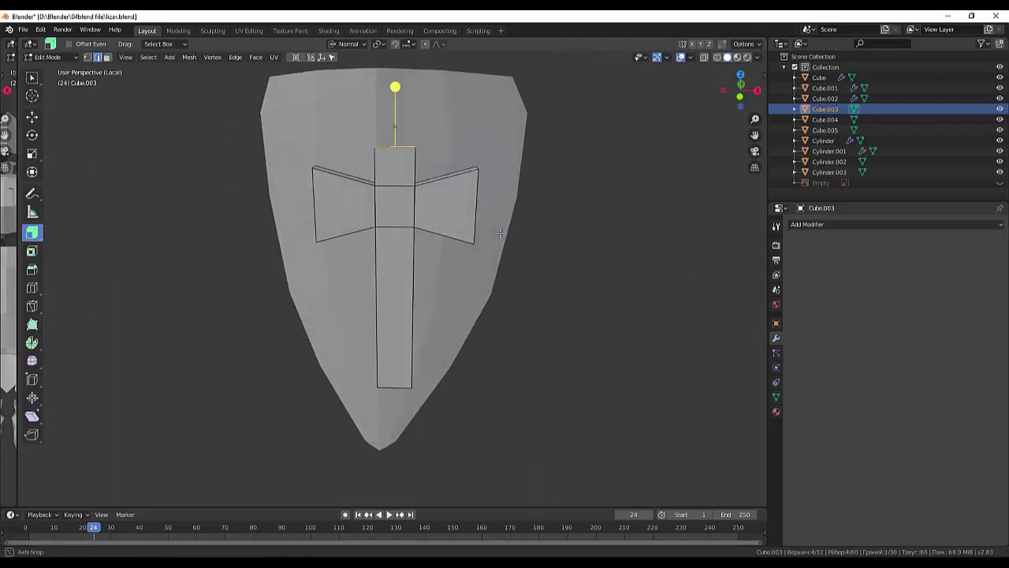
- Widen the top face to 2.339 along X, extrude it up 0.116 m, and scale its end to 0.809
{"action": "scroll", "coordinate": [399, 135], "scroll_direction": "up", "scroll_amount": 2}
{"action": "scroll", "coordinate": [424, 144], "scroll_direction": "down", "scroll_amount": 2}
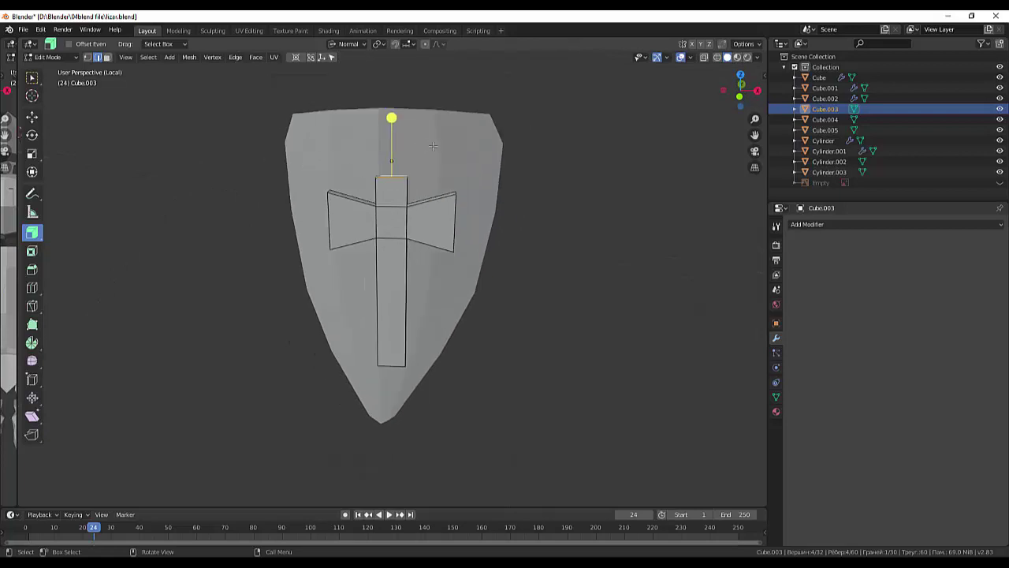
{"action": "key", "text": "s"}
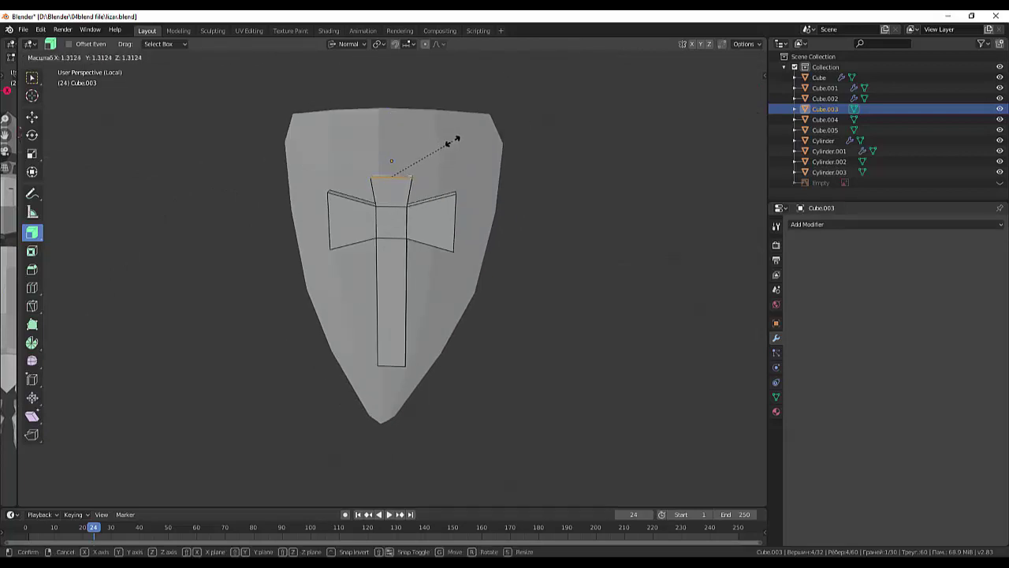
{"action": "key", "text": "x"}
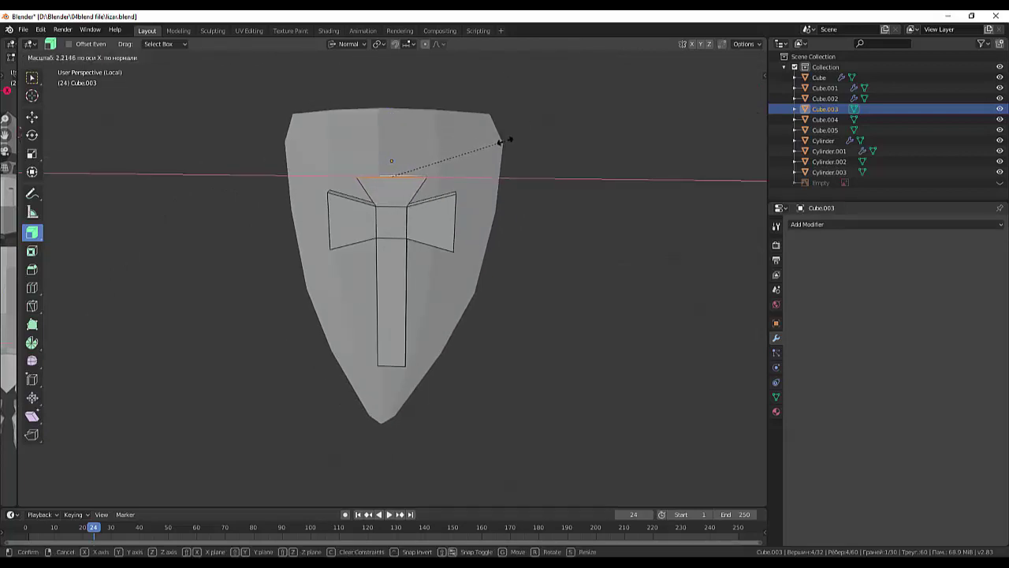
{"action": "left_click", "coordinate": [513, 142]}
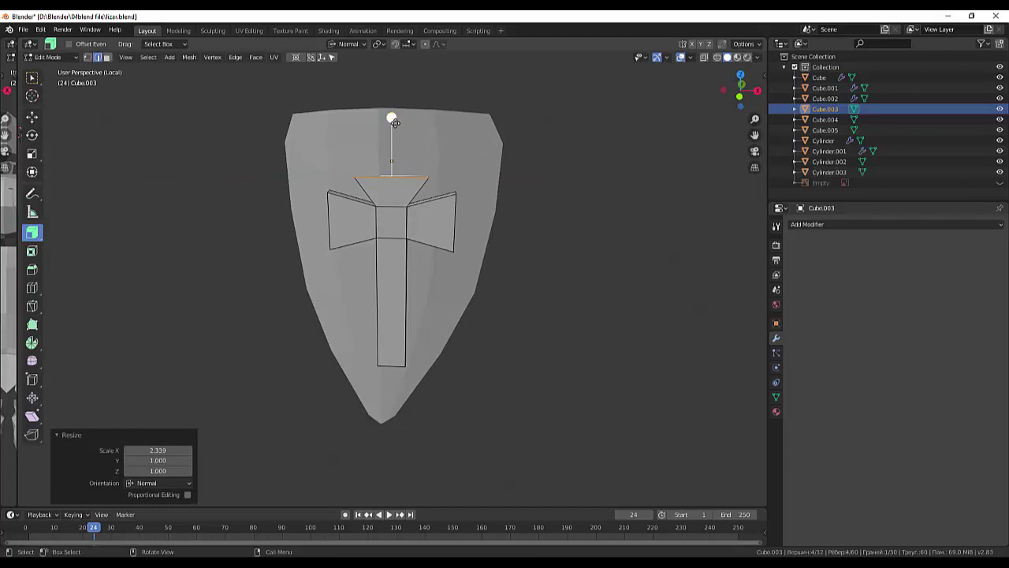
{"action": "left_click_drag", "start_coordinate": [394, 121], "coordinate": [396, 100]}
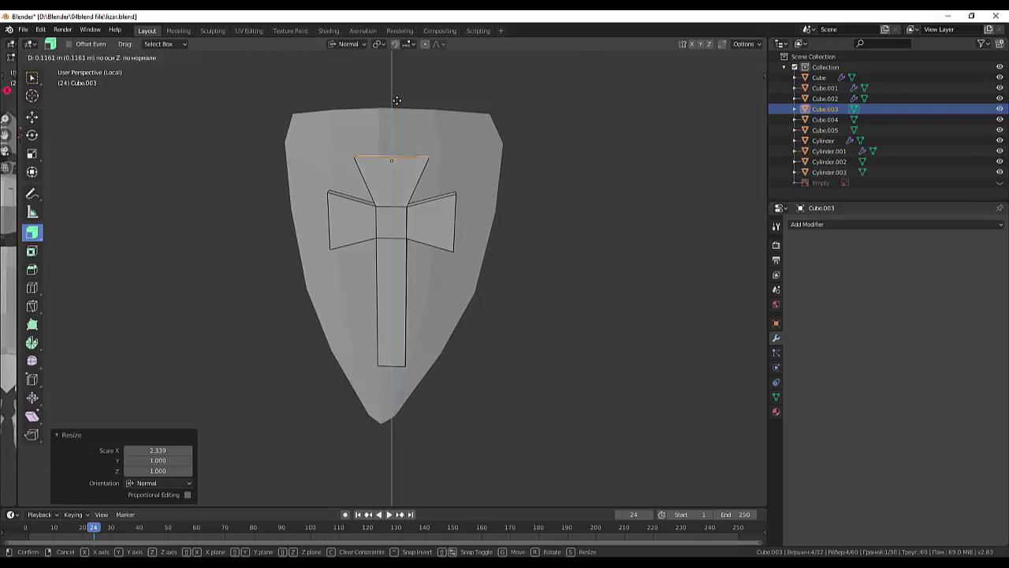
{"action": "left_click_drag", "start_coordinate": [397, 100], "coordinate": [397, 99]}
{"action": "key", "text": "s"}
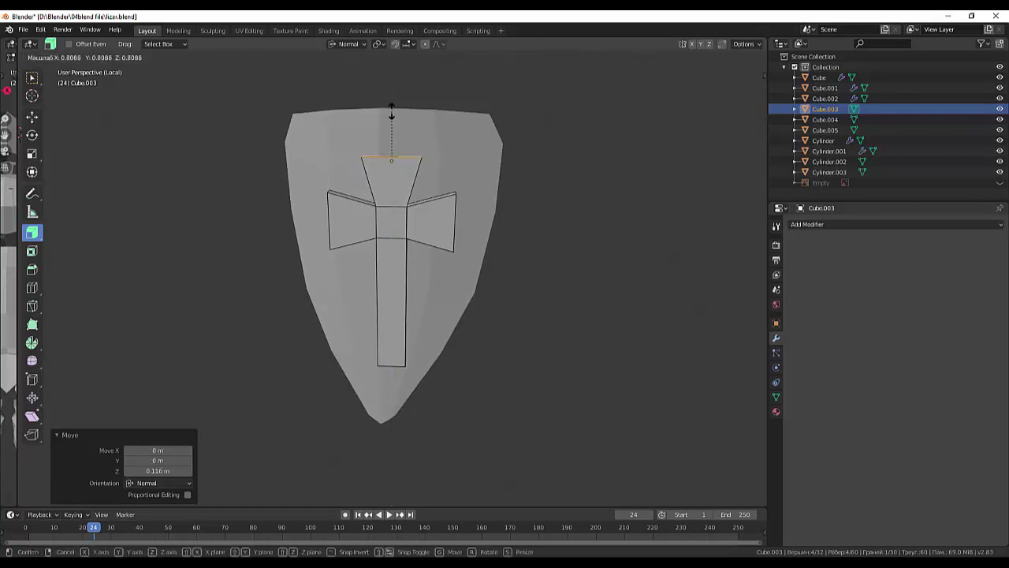
{"action": "left_click", "coordinate": [391, 113]}
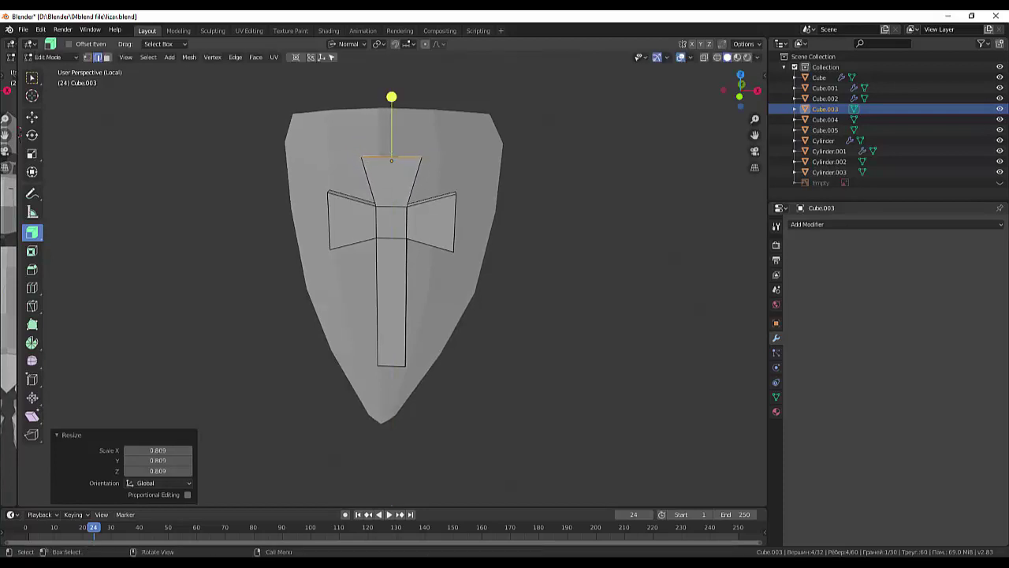
- Extrude the stem's bottom end downward toward the shield tip and turn on X-ray
{"action": "left_click", "coordinate": [393, 365]}
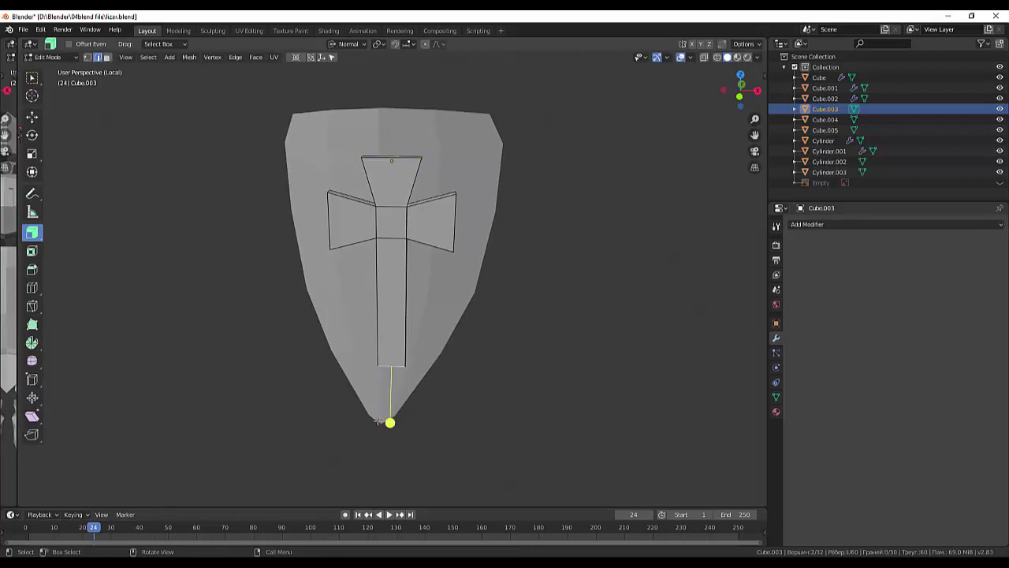
{"action": "left_click_drag", "start_coordinate": [378, 420], "coordinate": [385, 402]}
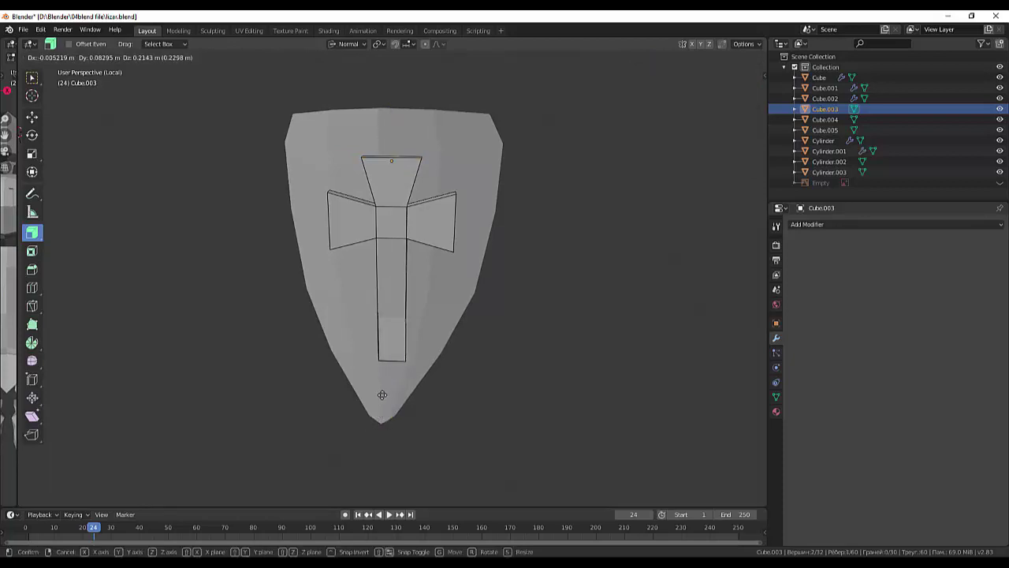
{"action": "left_click", "coordinate": [384, 402]}
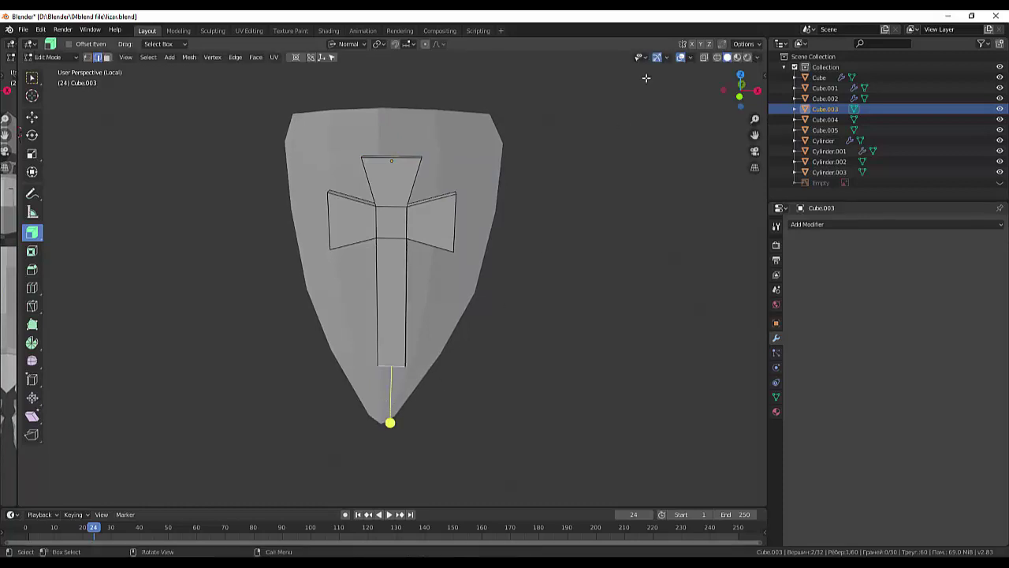
{"action": "left_click", "coordinate": [704, 56]}
{"action": "left_click", "coordinate": [372, 361]}
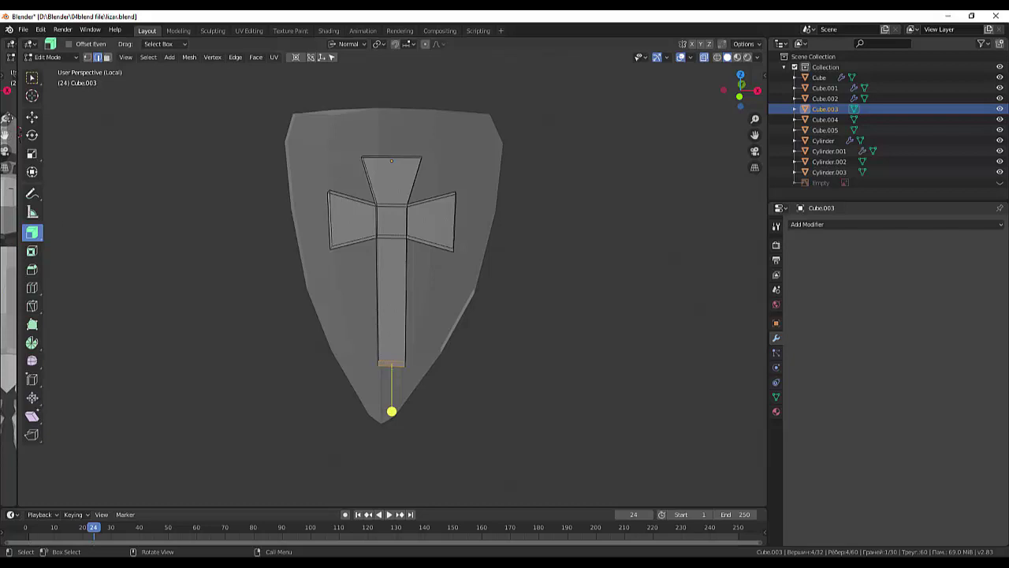
{"action": "left_click", "coordinate": [33, 98]}
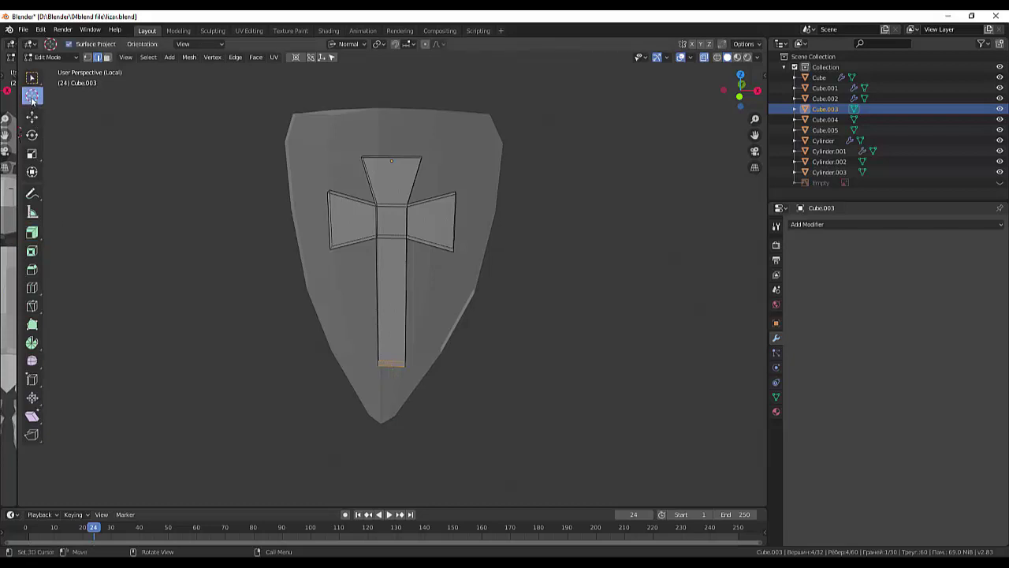
{"action": "left_click", "coordinate": [32, 117]}
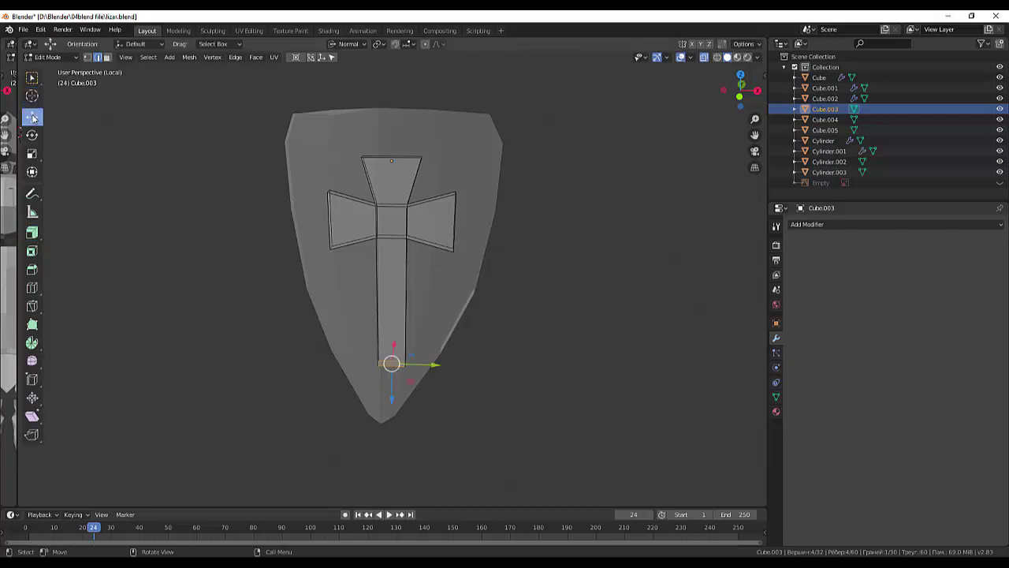
- Move the stem's bottom face back up and add a centred edge loop across the stem
{"action": "mouse_move", "coordinate": [394, 349]}
{"action": "left_mouse_down"}
{"action": "mouse_move", "coordinate": [382, 321]}
{"action": "mouse_move", "coordinate": [385, 361]}
{"action": "left_mouse_up"}
{"action": "left_click", "coordinate": [384, 361]}
{"action": "left_click", "coordinate": [378, 280]}
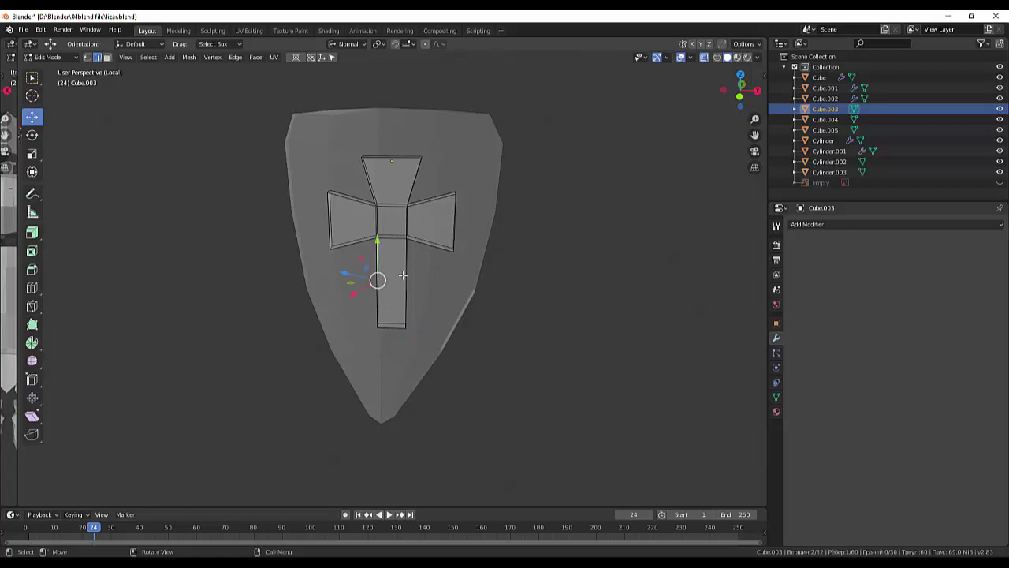
{"action": "key", "text": "ctrl+r"}
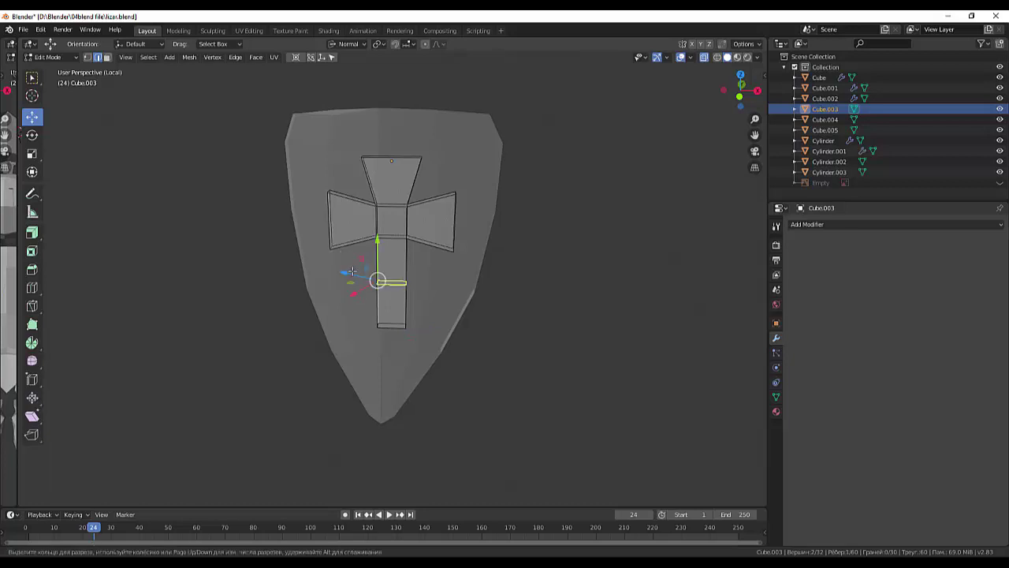
{"action": "left_click", "coordinate": [392, 282]}
{"action": "right_click", "coordinate": [349, 272]}
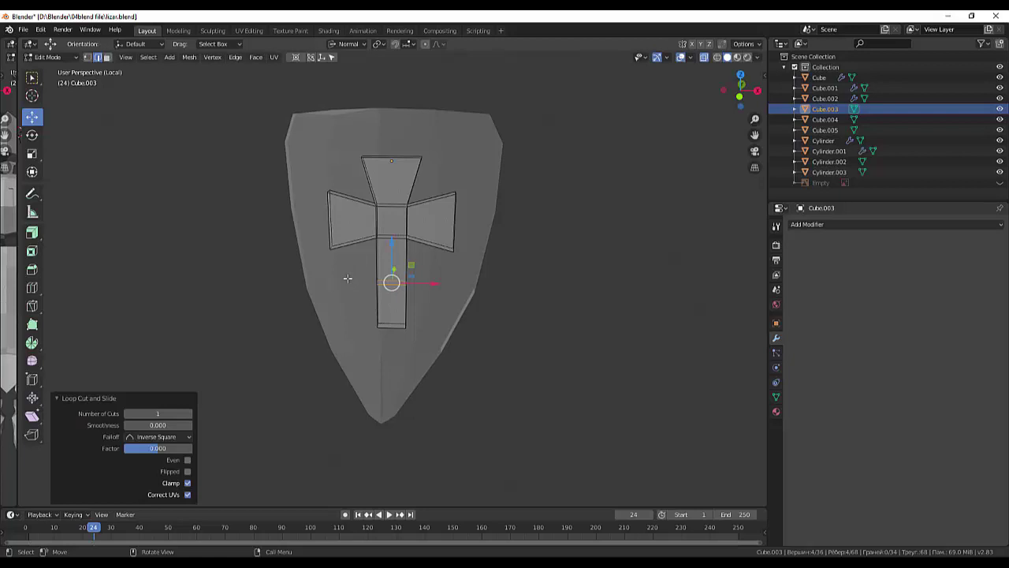
- Widen the lower stem's bottom edge, scaling it along X with the Transform gizmo
{"action": "left_click", "coordinate": [397, 330]}
{"action": "left_click", "coordinate": [362, 318]}
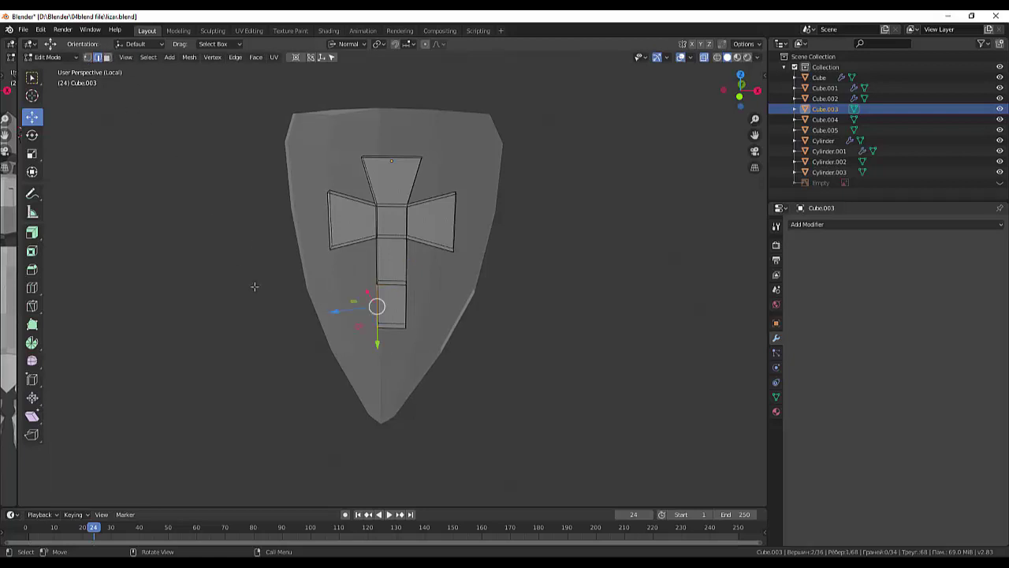
{"action": "left_click", "coordinate": [348, 345]}
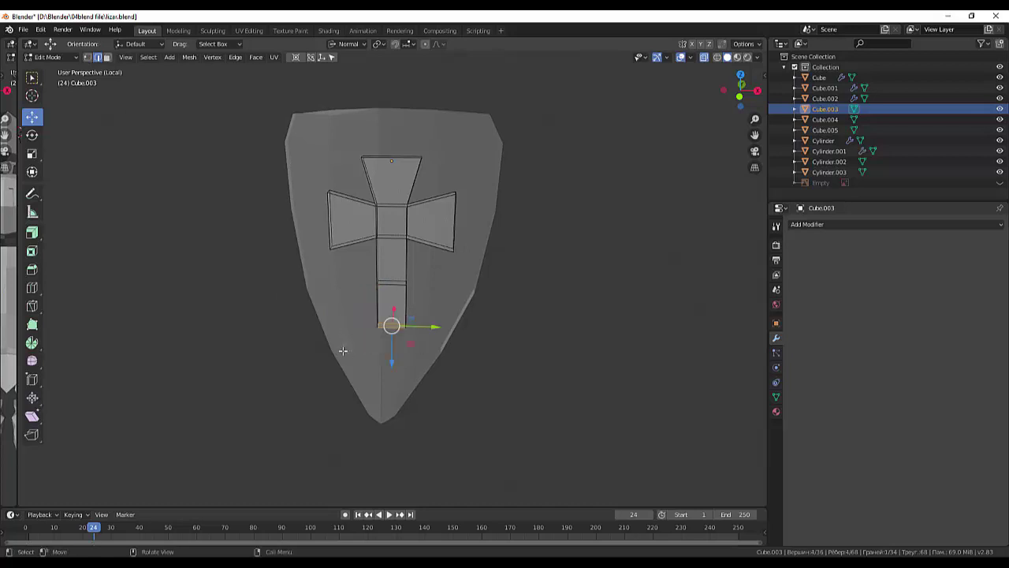
{"action": "key", "text": "s"}
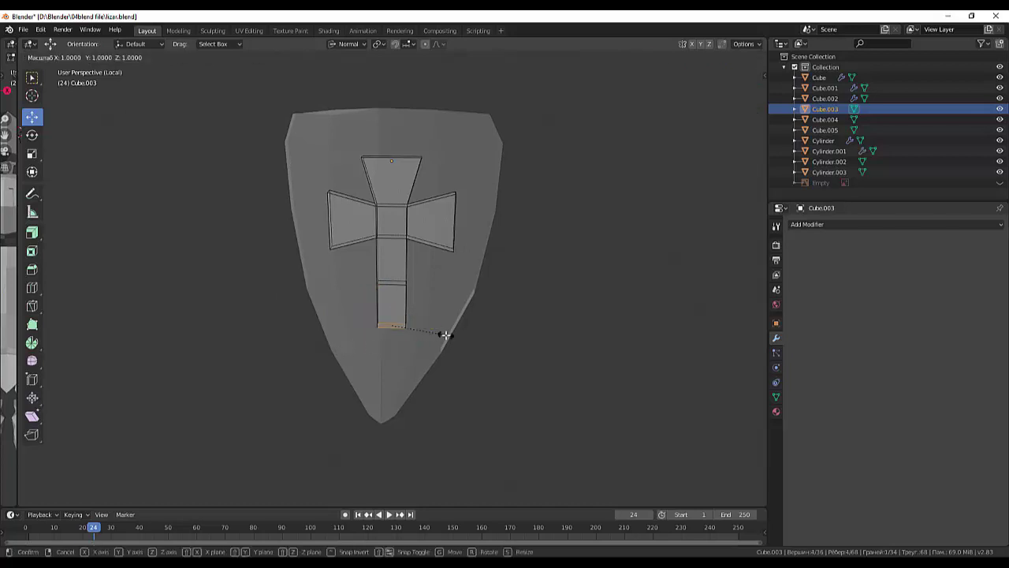
{"action": "left_click", "coordinate": [483, 298]}
{"action": "middle_click_drag", "start_coordinate": [500, 299], "coordinate": [376, 294]}
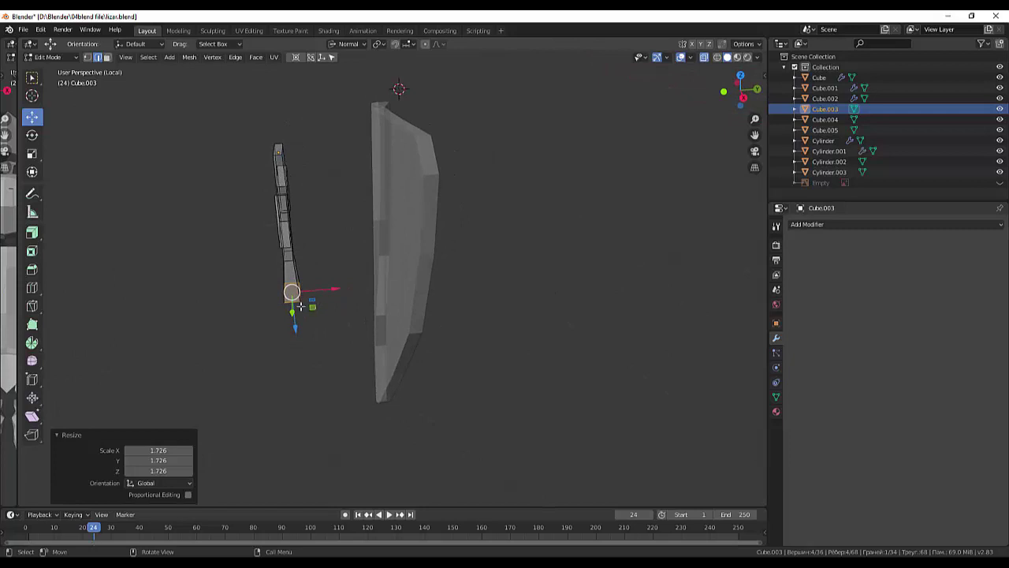
{"action": "left_click", "coordinate": [31, 172]}
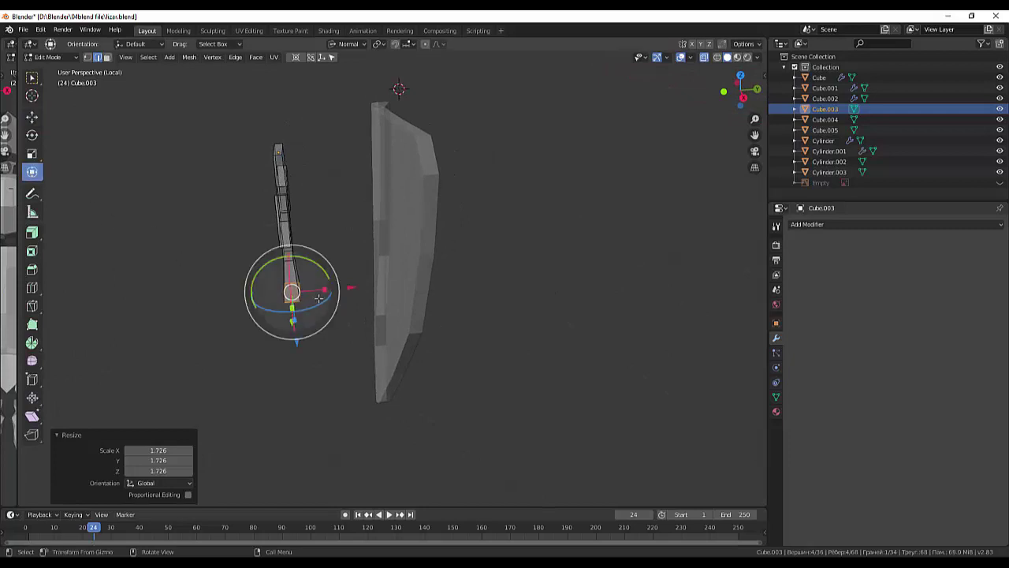
{"action": "left_click_drag", "start_coordinate": [323, 292], "coordinate": [294, 293]}
{"action": "left_click", "coordinate": [310, 392]}
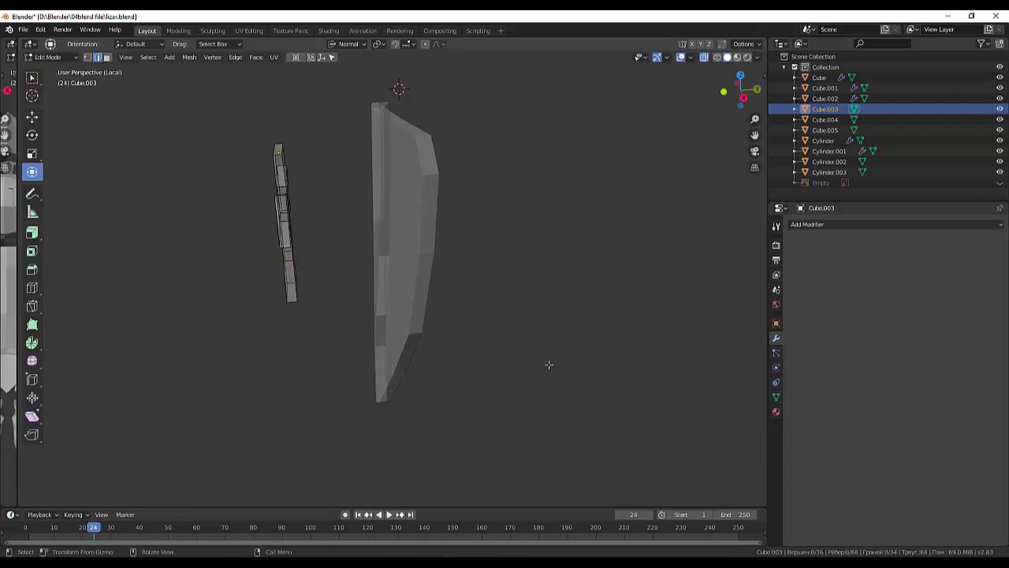
{"action": "middle_click_drag", "start_coordinate": [547, 363], "coordinate": [654, 344]}
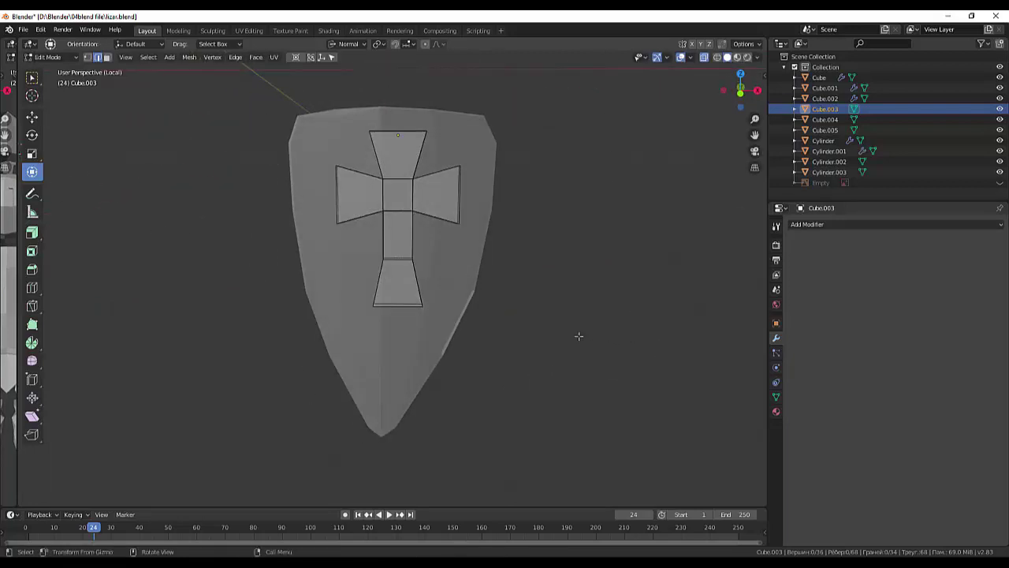
- Widen the cross's bottom face about 1.44 times into a flared base, then clear the selection
{"action": "left_click", "coordinate": [414, 287]}
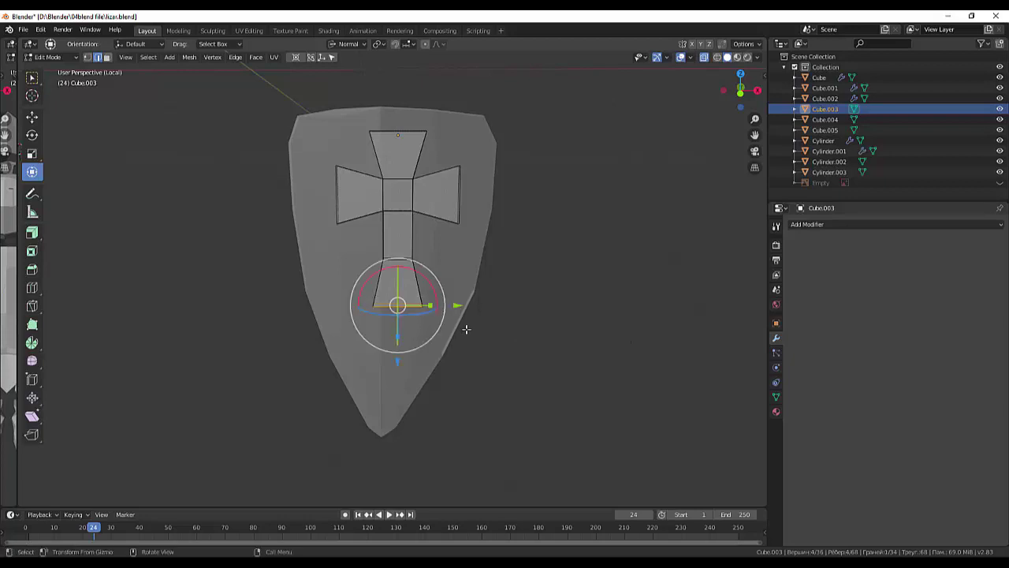
{"action": "left_click_drag", "start_coordinate": [430, 306], "coordinate": [440, 309]}
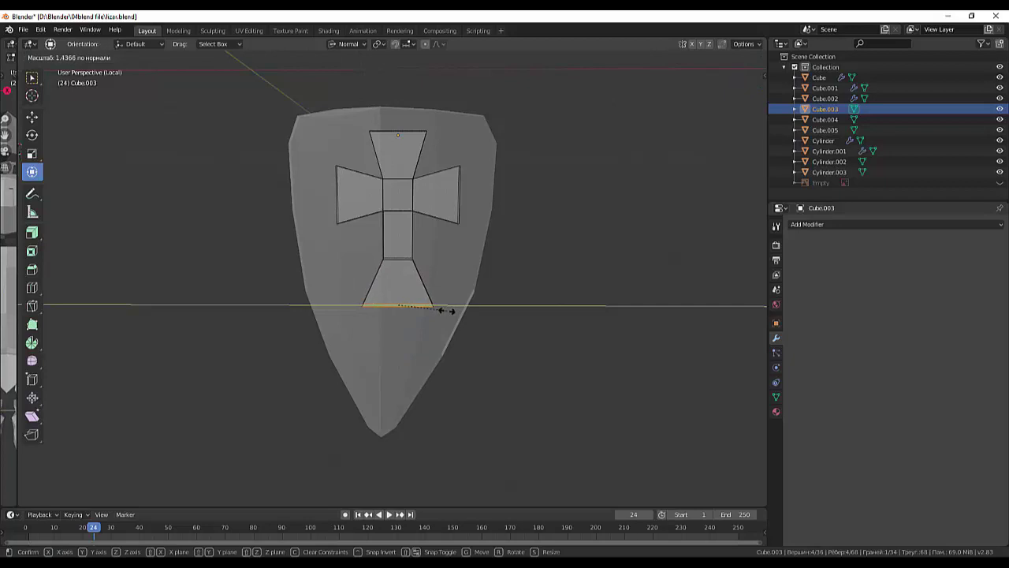
{"action": "left_click_drag", "start_coordinate": [440, 308], "coordinate": [444, 311]}
{"action": "left_click", "coordinate": [424, 284]}
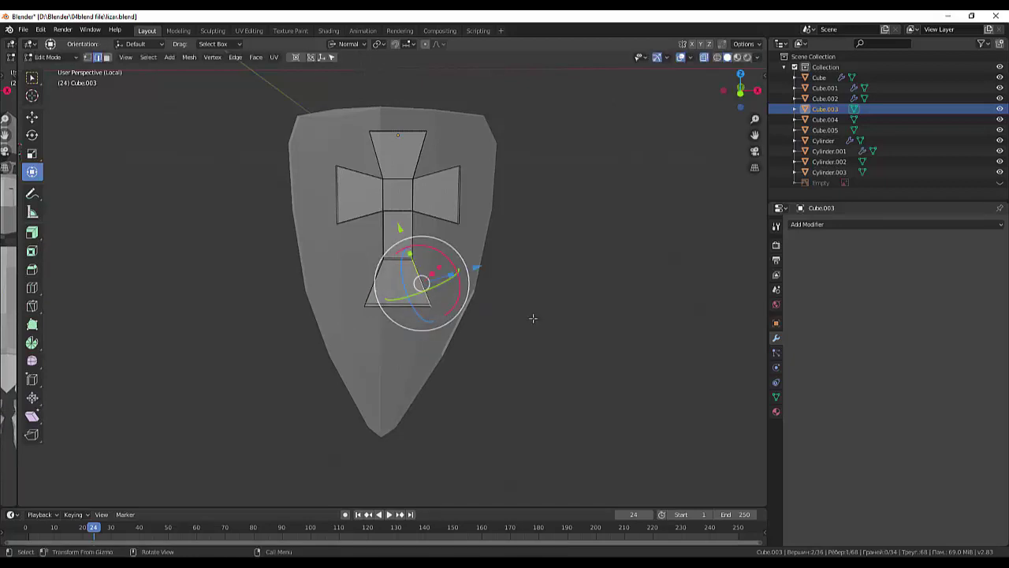
{"action": "left_click", "coordinate": [463, 268]}
{"action": "left_click", "coordinate": [567, 295]}
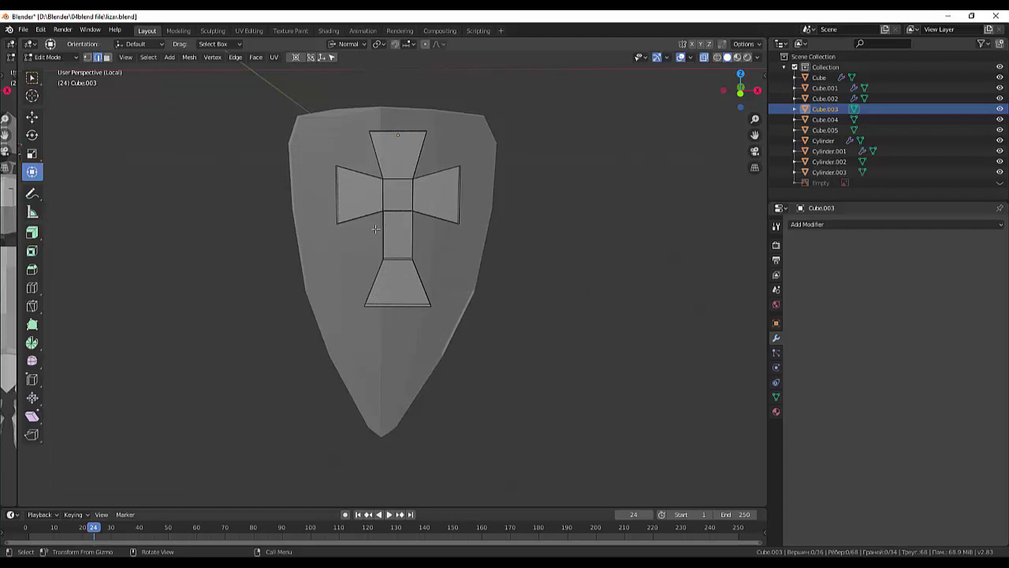
{"action": "scroll", "coordinate": [524, 275], "scroll_direction": "down", "scroll_amount": 3}
{"action": "scroll", "coordinate": [519, 278], "scroll_direction": "down", "scroll_amount": 1}
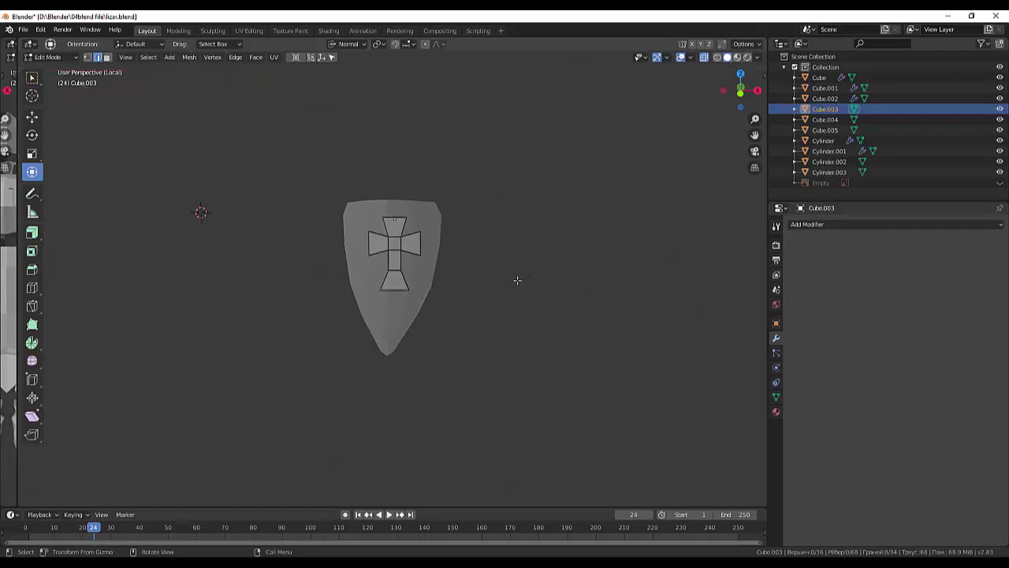
- Push the flared bottom face along its normal and select the cross's lower arm
{"action": "mouse_move", "coordinate": [372, 269]}
{"action": "left_mouse_down"}
{"action": "mouse_move", "coordinate": [443, 339]}
{"action": "mouse_move", "coordinate": [389, 337]}
{"action": "left_mouse_up"}
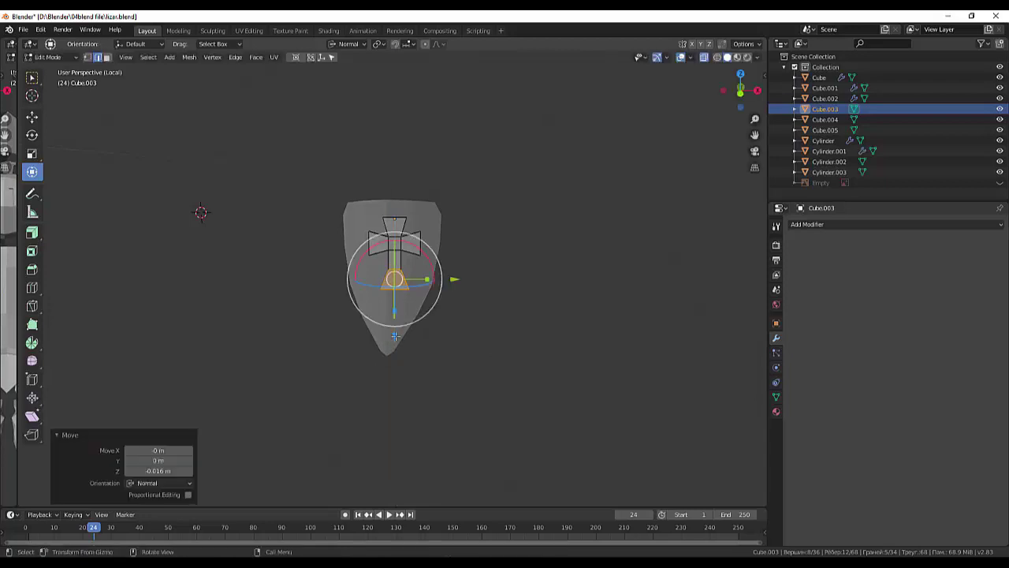
{"action": "left_click", "coordinate": [501, 328]}
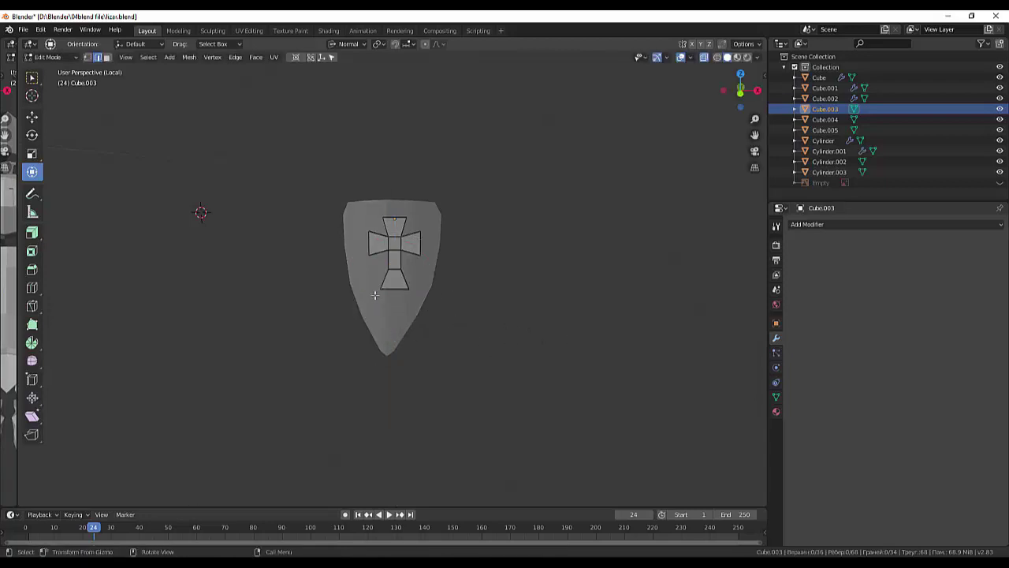
{"action": "left_click", "coordinate": [403, 282]}
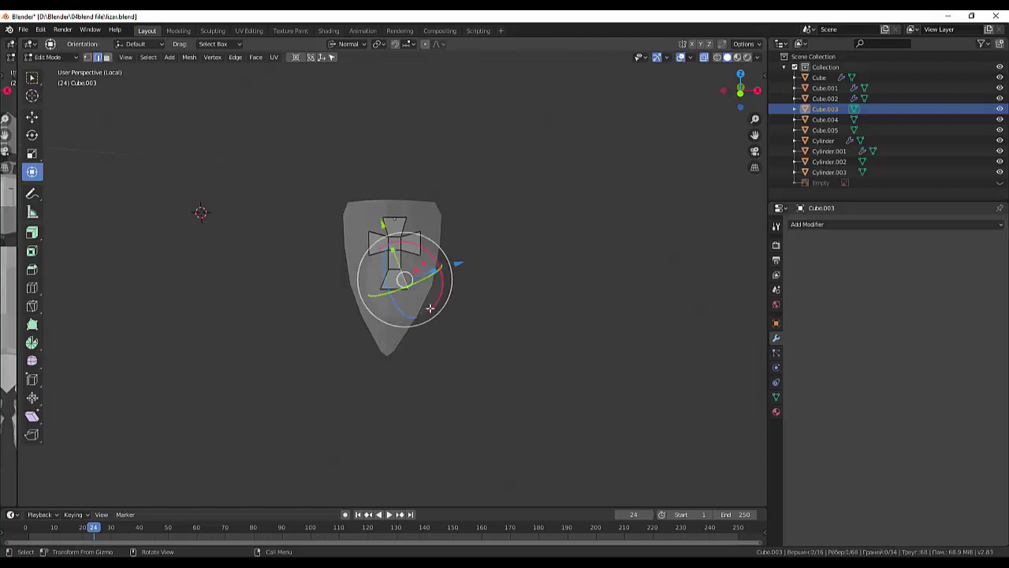
{"action": "scroll", "coordinate": [406, 285], "scroll_direction": "up", "scroll_amount": 2}
{"action": "scroll", "coordinate": [410, 288], "scroll_direction": "up", "scroll_amount": 2}
{"action": "scroll", "coordinate": [417, 295], "scroll_direction": "up", "scroll_amount": 1}
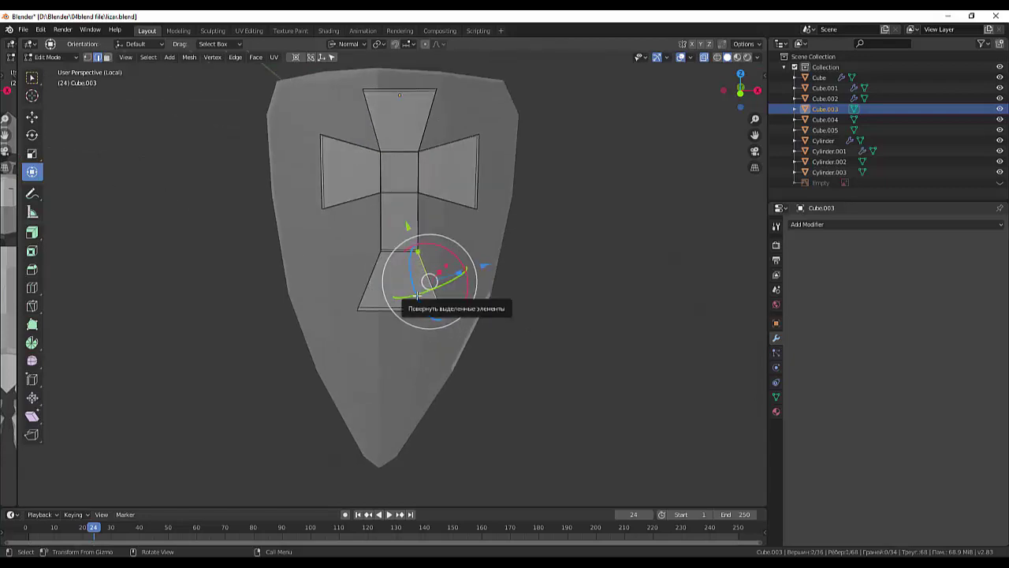
- Add an edge loop across the lower arm and scale it in to about 0.816
{"action": "key", "text": "ctrl+r"}
{"action": "left_click", "coordinate": [420, 282]}
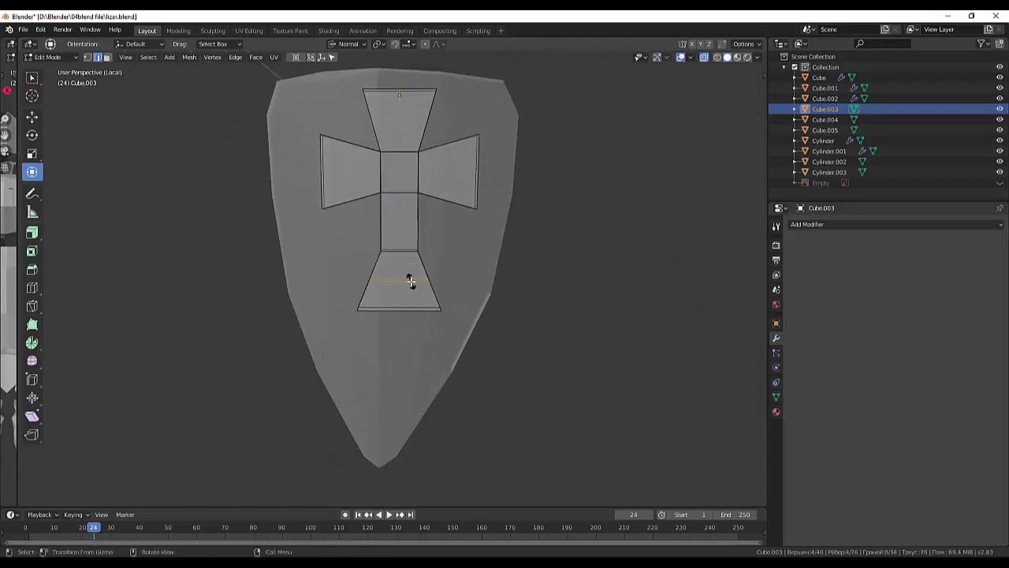
{"action": "left_click", "coordinate": [410, 281]}
{"action": "key", "text": "s"}
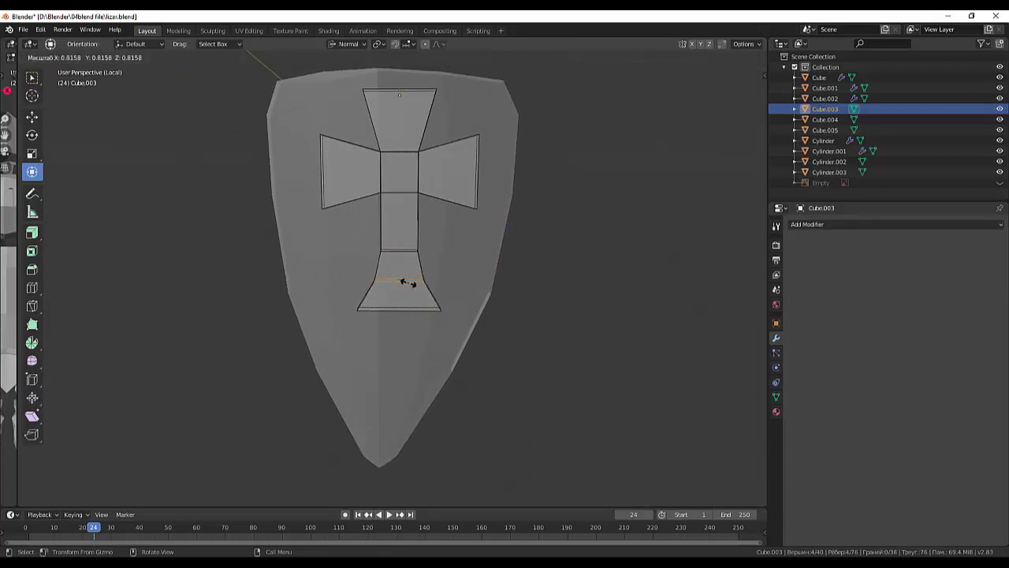
{"action": "left_click", "coordinate": [408, 282]}
{"action": "left_click", "coordinate": [447, 142]}
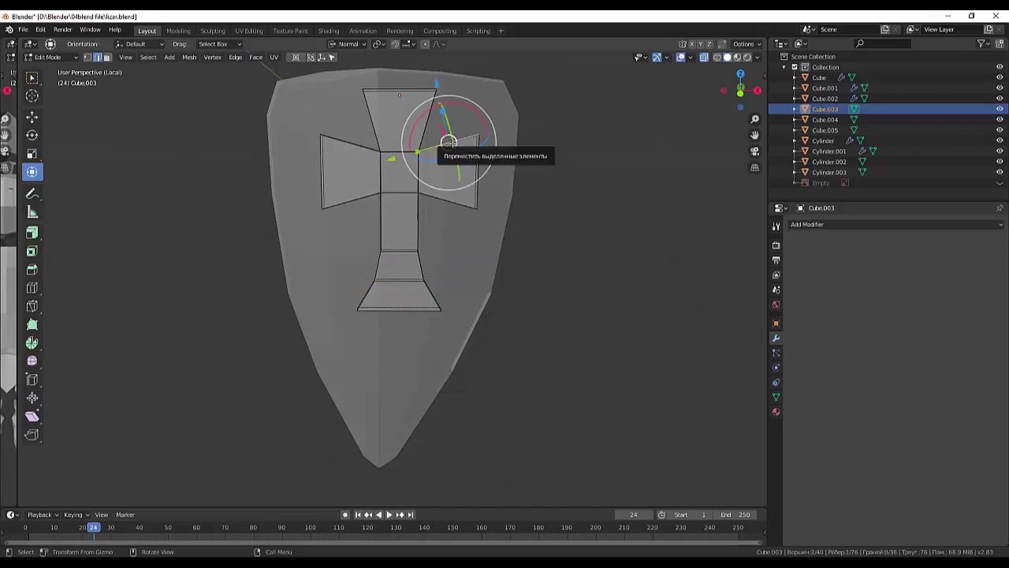
- Add an edge loop in the right arm and pinch it inward to 0.645
{"action": "key", "text": "ctrl+r"}
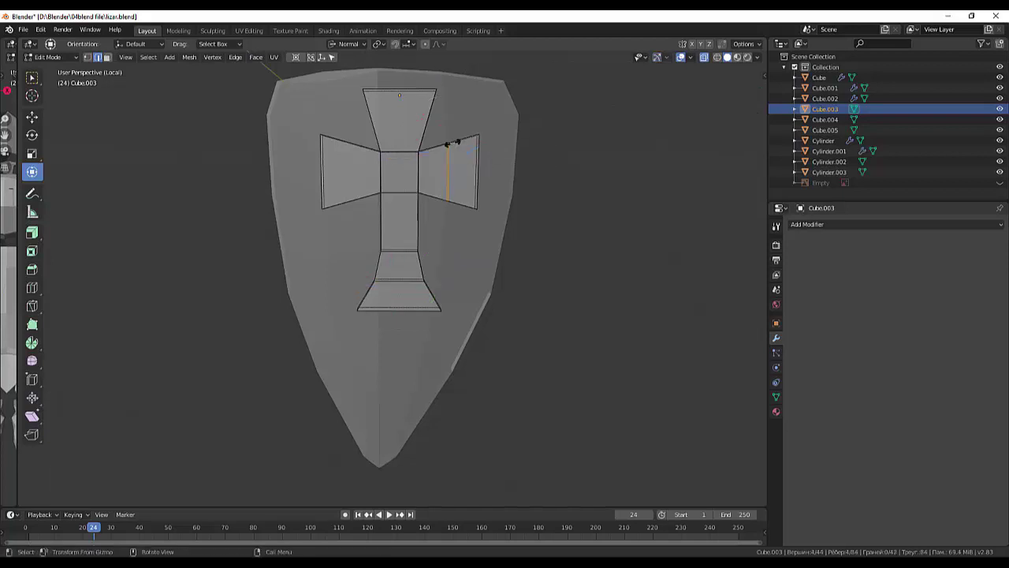
{"action": "left_click", "coordinate": [448, 147]}
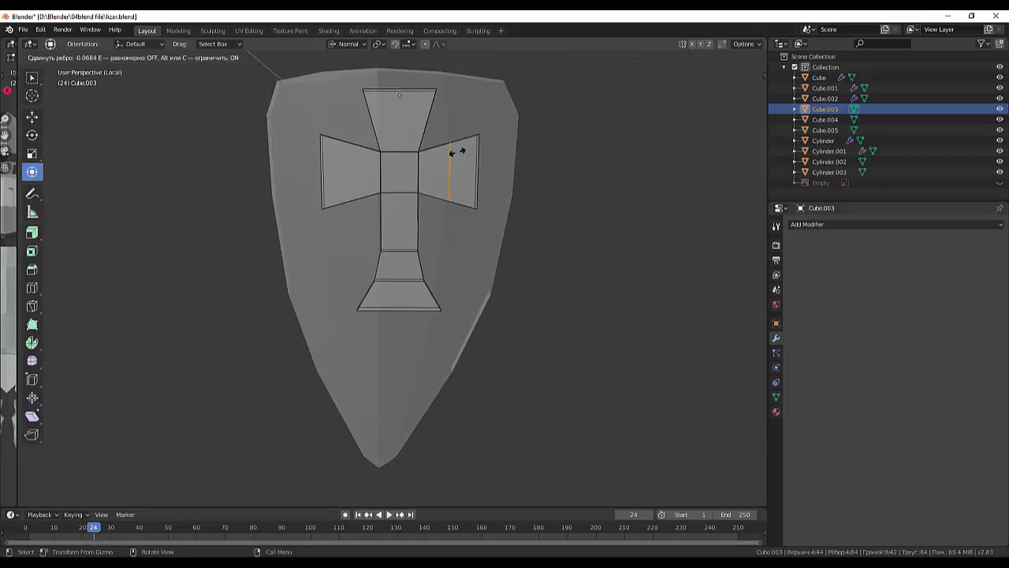
{"action": "left_click", "coordinate": [452, 152]}
{"action": "key", "text": "s"}
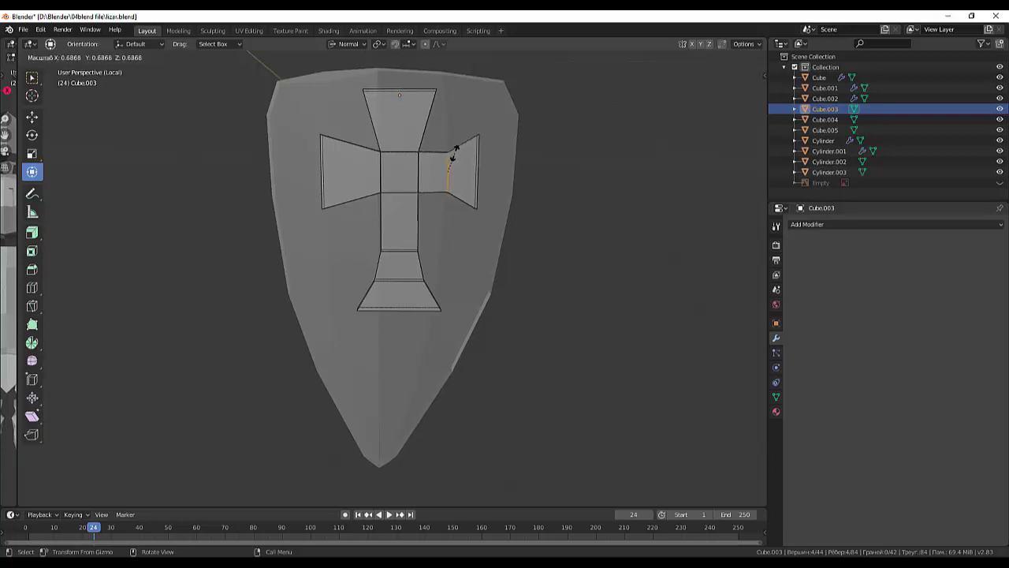
{"action": "left_click", "coordinate": [448, 155]}
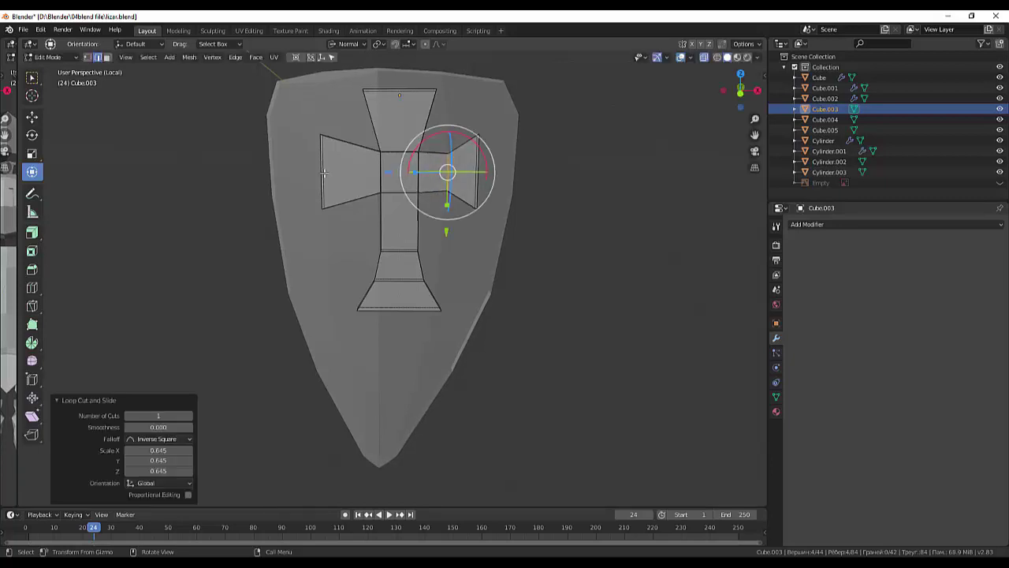
- Add an edge loop in the left arm and pinch it inward to 0.711
{"action": "left_click", "coordinate": [352, 145]}
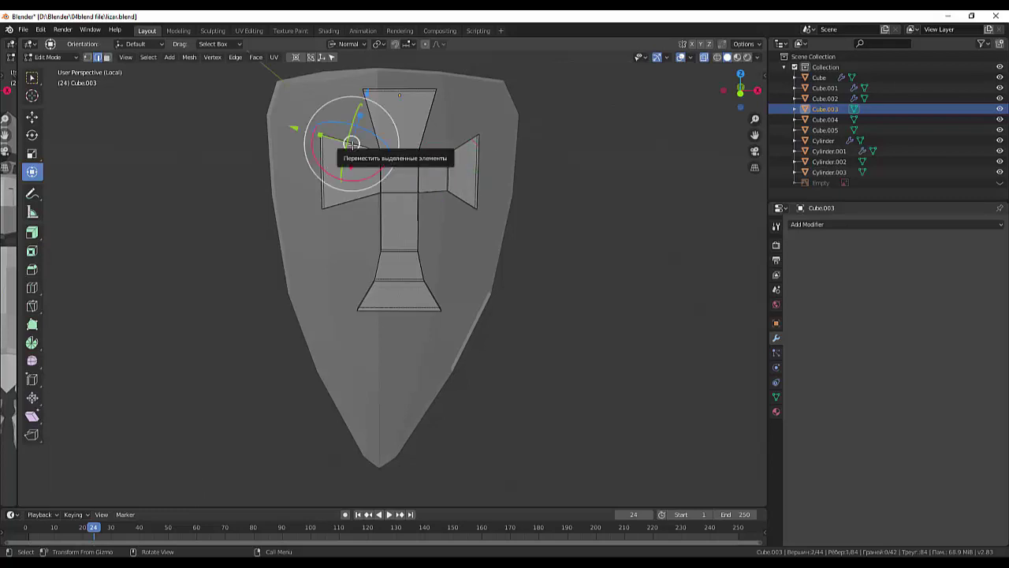
{"action": "key", "text": "ctrl+r"}
{"action": "left_click", "coordinate": [353, 150]}
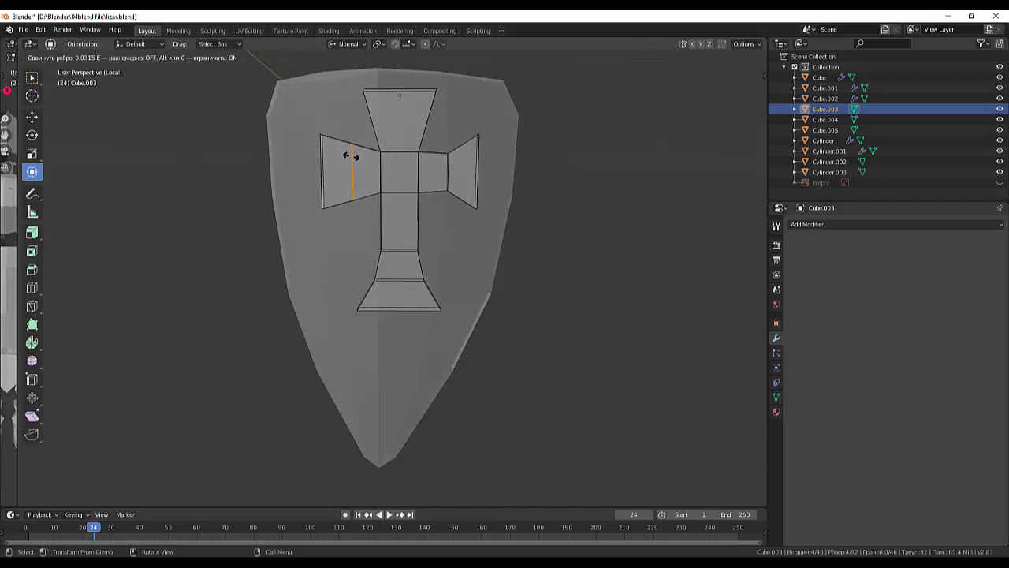
{"action": "left_click", "coordinate": [352, 156]}
{"action": "key", "text": "s"}
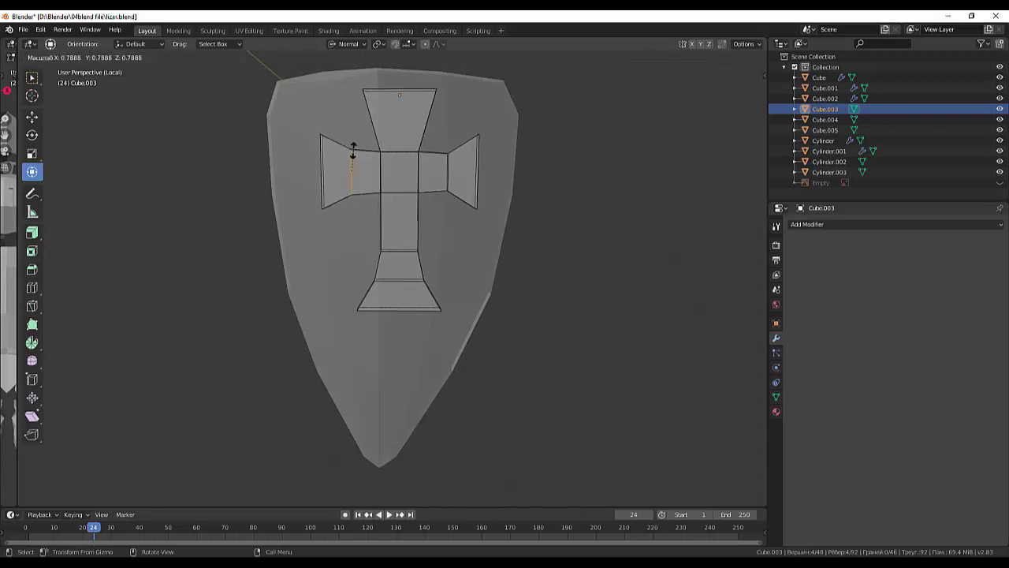
{"action": "left_click", "coordinate": [352, 157]}
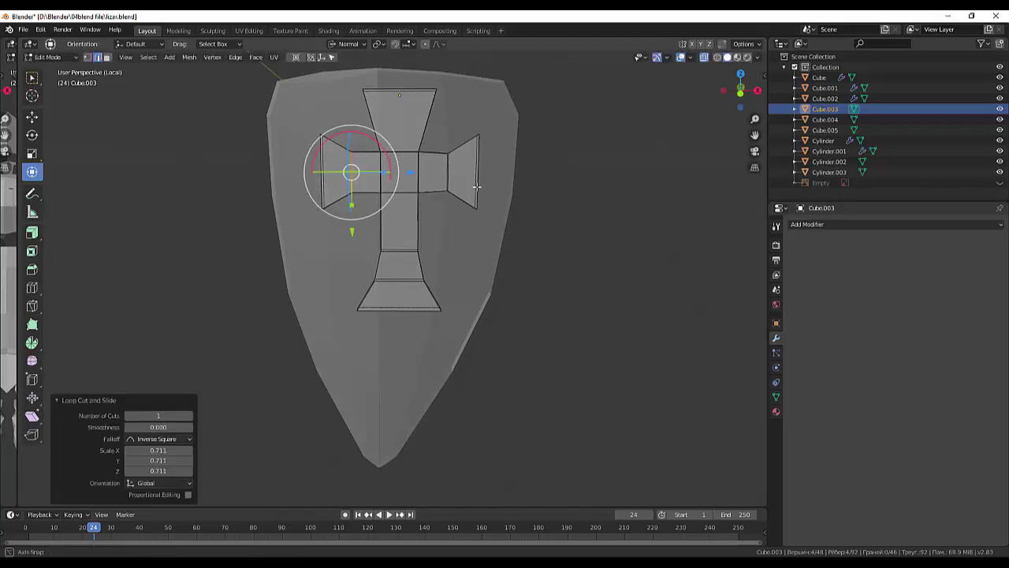
{"action": "middle_click_drag", "start_coordinate": [477, 188], "coordinate": [419, 171]}
{"action": "left_click", "coordinate": [379, 153]}
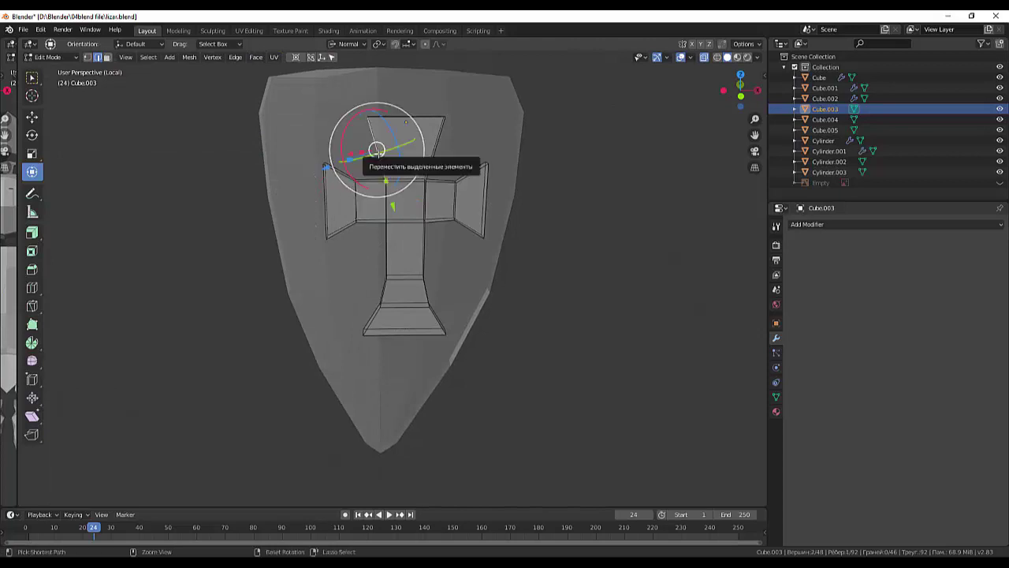
- Cut a narrowed edge loop into the cross's upper arm and select its top corner vertices
{"action": "key", "text": "ctrl+r"}
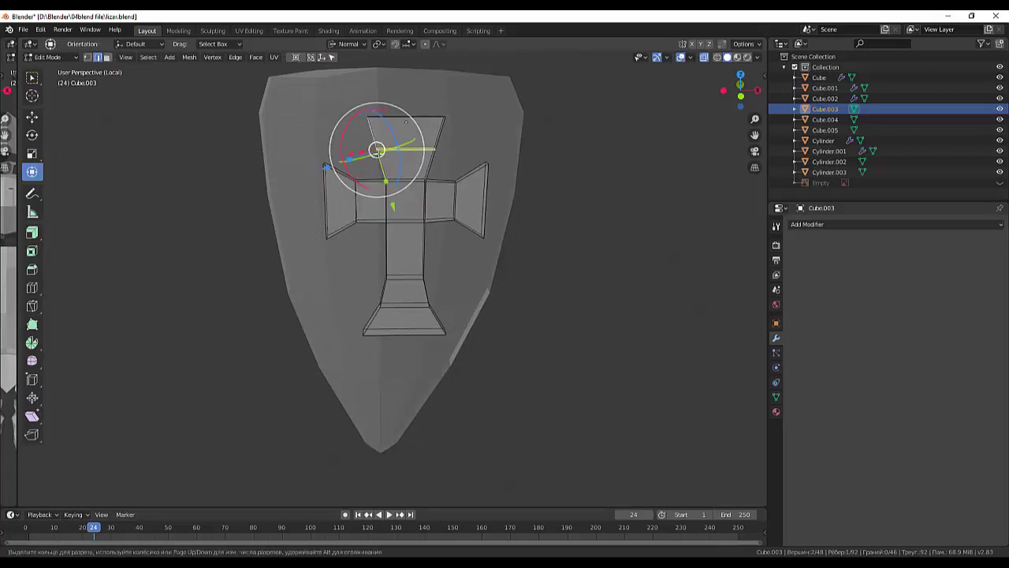
{"action": "left_click", "coordinate": [379, 150]}
{"action": "left_click", "coordinate": [380, 153]}
{"action": "key", "text": "s"}
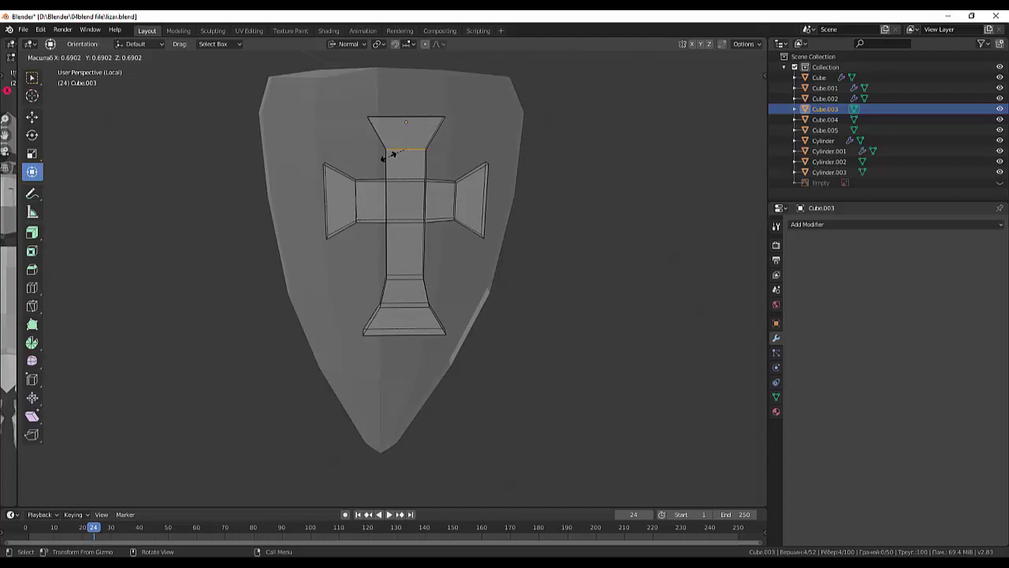
{"action": "left_click", "coordinate": [387, 154]}
{"action": "left_click", "coordinate": [367, 116]}
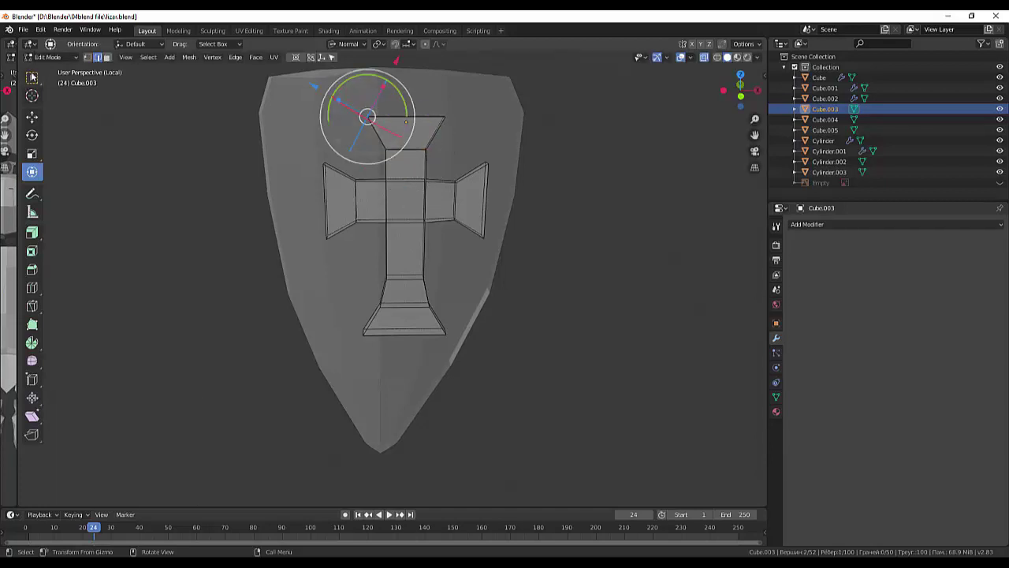
{"action": "left_click", "coordinate": [33, 117]}
{"action": "left_click", "coordinate": [462, 111]}
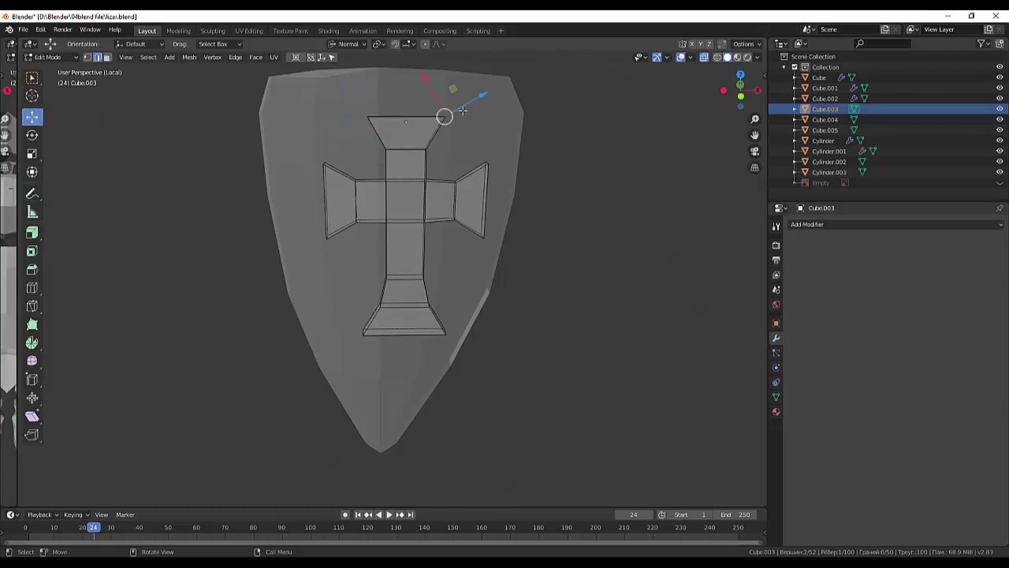
- Re-enable X-ray and raise the upper arm's top edge 0.0362 m along its normal
{"action": "left_click", "coordinate": [683, 58]}
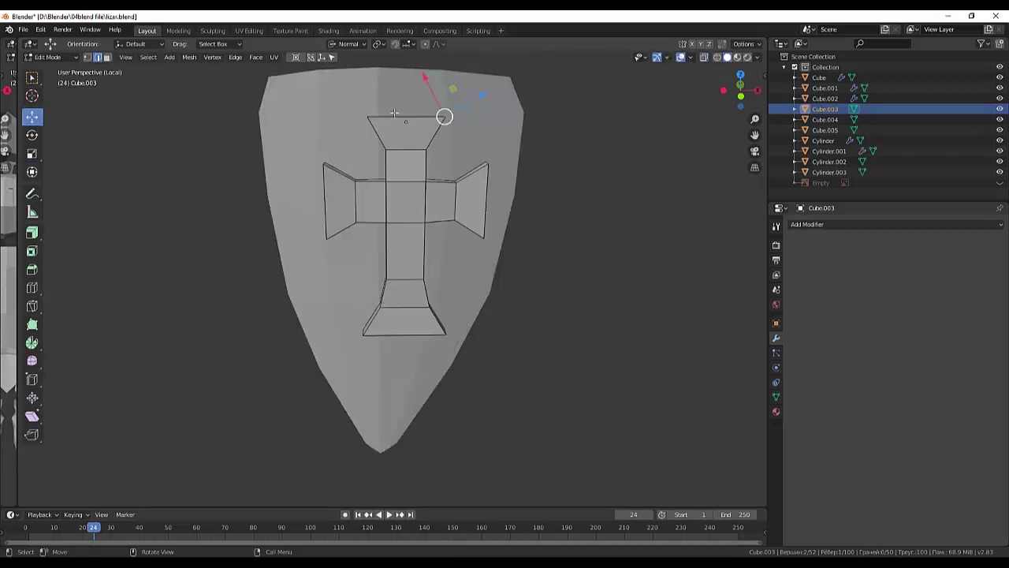
{"action": "left_click", "coordinate": [704, 58]}
{"action": "left_click", "coordinate": [87, 59]}
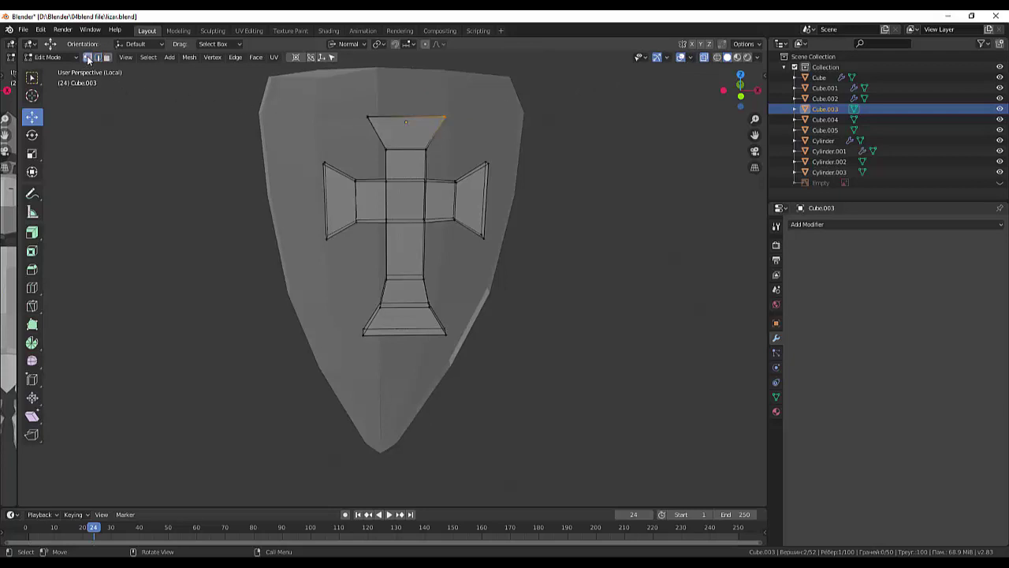
{"action": "left_click", "coordinate": [367, 118], "text": "shift"}
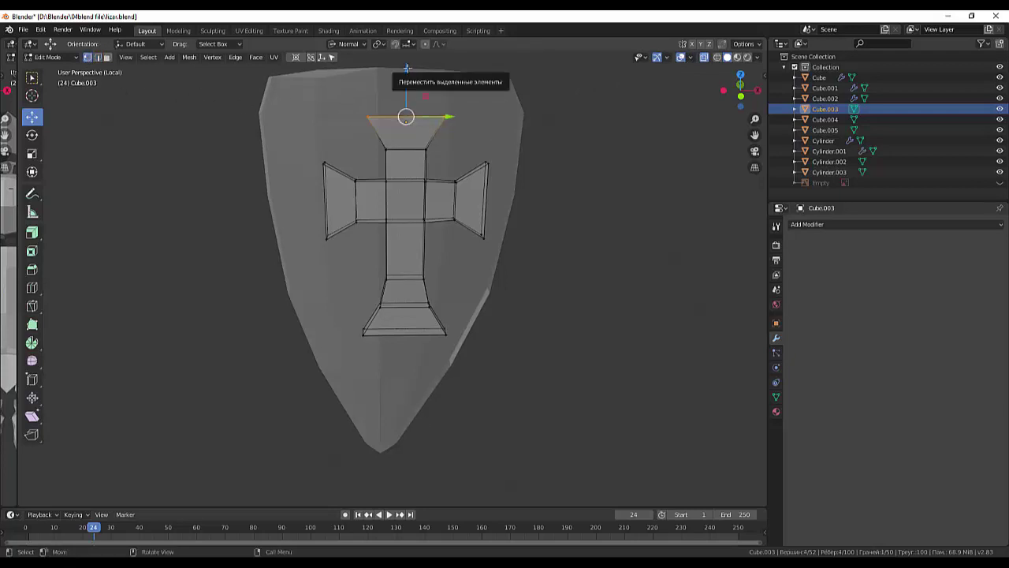
{"action": "left_click_drag", "start_coordinate": [406, 70], "coordinate": [403, 58]}
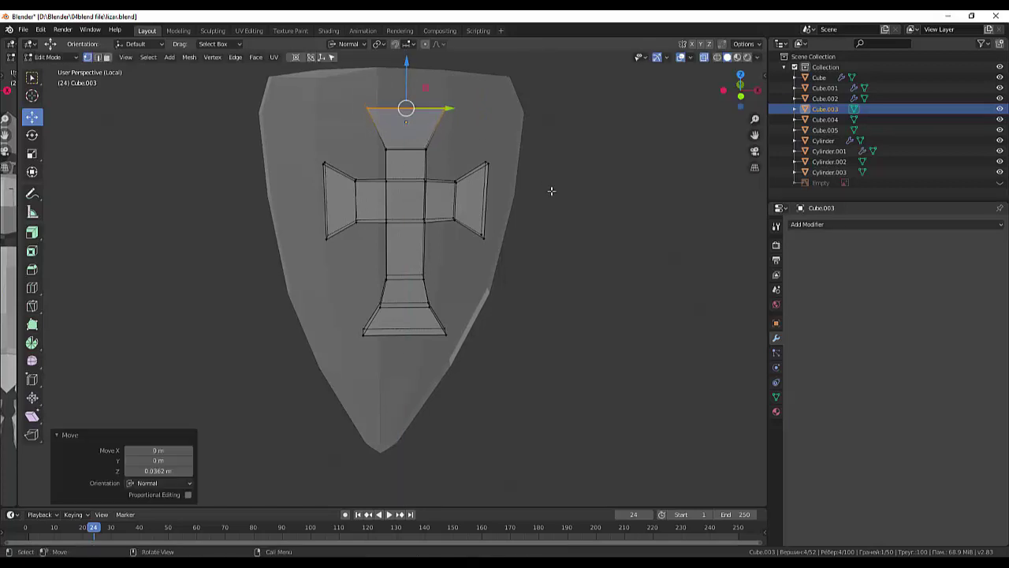
{"action": "left_click", "coordinate": [593, 284]}
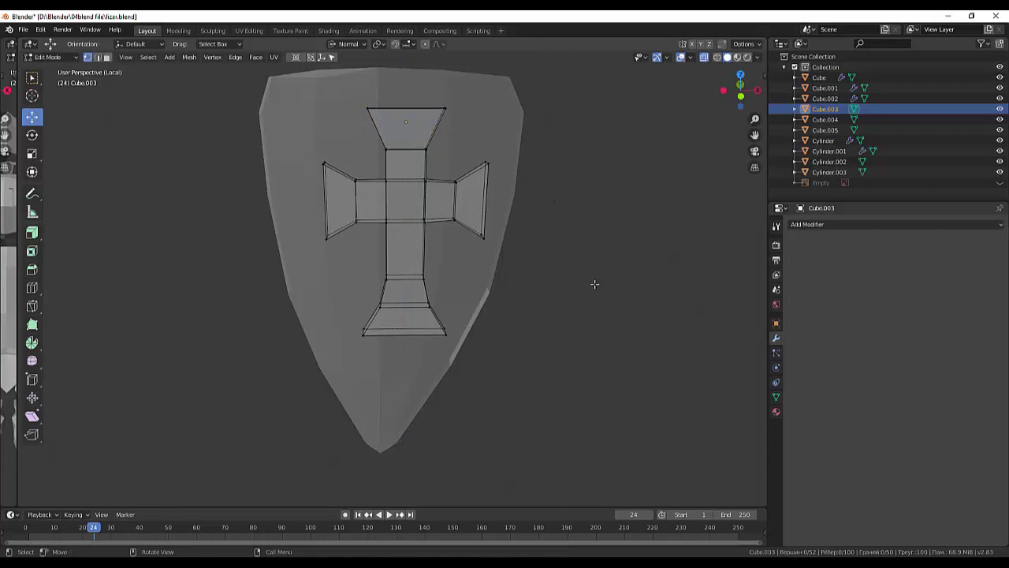
{"action": "mouse_move", "coordinate": [599, 252]}
{"action": "middle_mouse_down"}
{"action": "mouse_move", "coordinate": [440, 286]}
{"action": "mouse_move", "coordinate": [502, 253]}
{"action": "mouse_move", "coordinate": [544, 250]}
{"action": "middle_mouse_up"}
- Orbit around the curved shield, switch to Top Orthographic view, and box-select the flat cross mesh
{"action": "scroll", "coordinate": [543, 248], "scroll_direction": "down", "scroll_amount": 1}
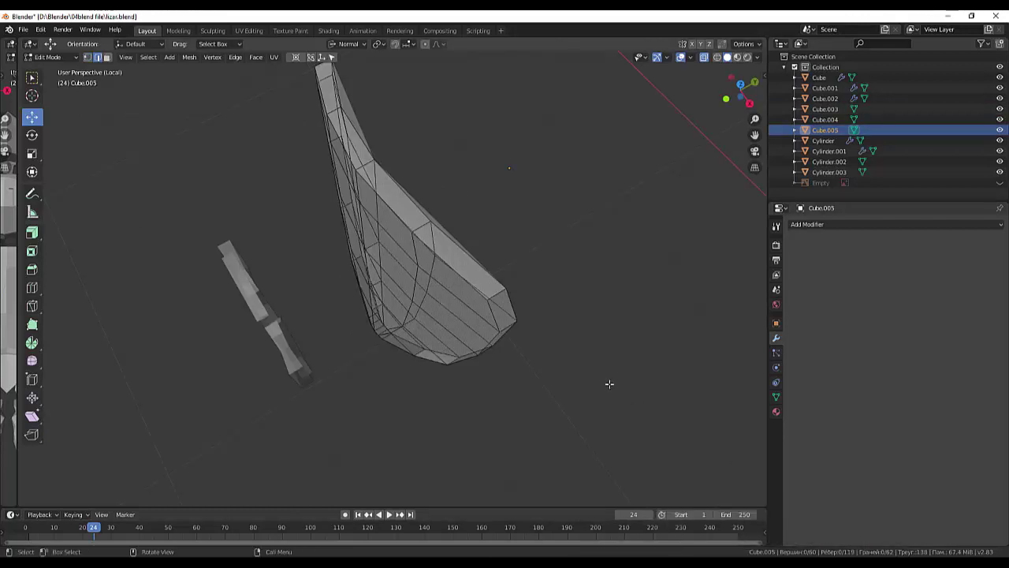
{"action": "mouse_move", "coordinate": [609, 384]}
{"action": "middle_mouse_down"}
{"action": "mouse_move", "coordinate": [568, 397]}
{"action": "mouse_move", "coordinate": [521, 363]}
{"action": "mouse_move", "coordinate": [542, 403]}
{"action": "middle_mouse_up"}
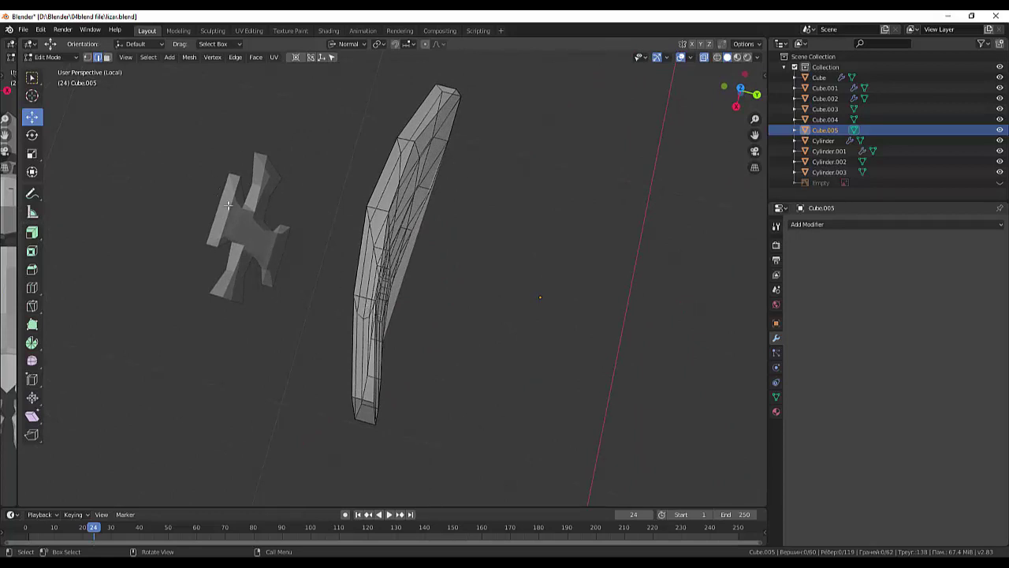
{"action": "key", "text": "KP_7"}
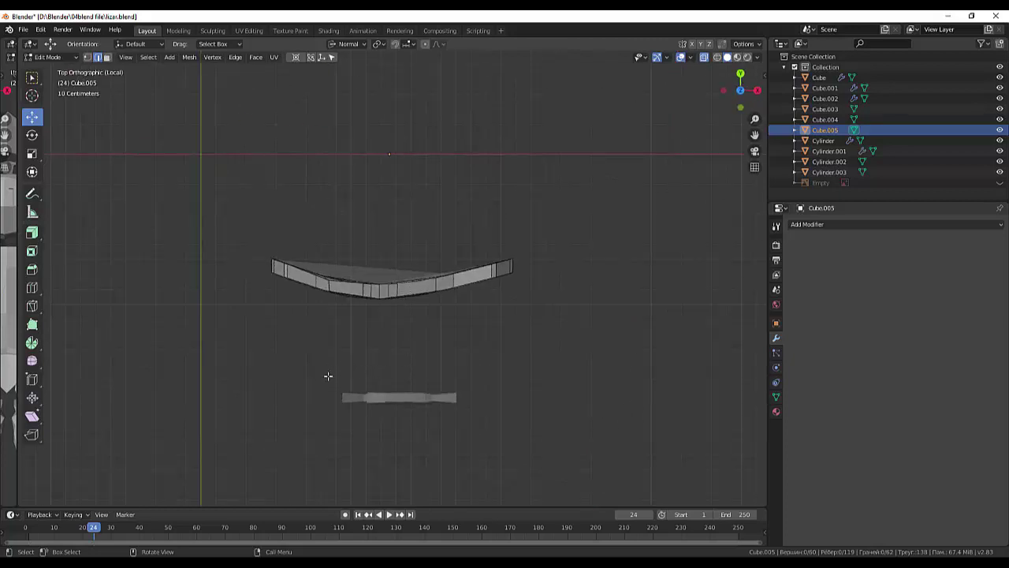
{"action": "left_click_drag", "start_coordinate": [328, 376], "coordinate": [484, 443]}
- In Object Mode, move Cube.003 0.595 m along Y and -0.133 m along X
{"action": "left_click", "coordinate": [46, 58]}
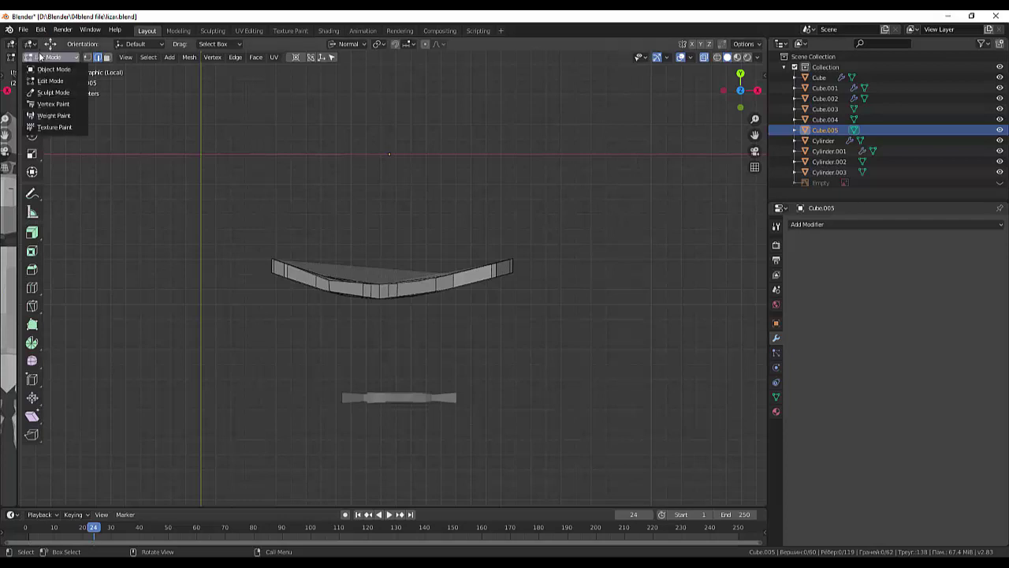
{"action": "left_click", "coordinate": [47, 70]}
{"action": "left_click", "coordinate": [399, 397]}
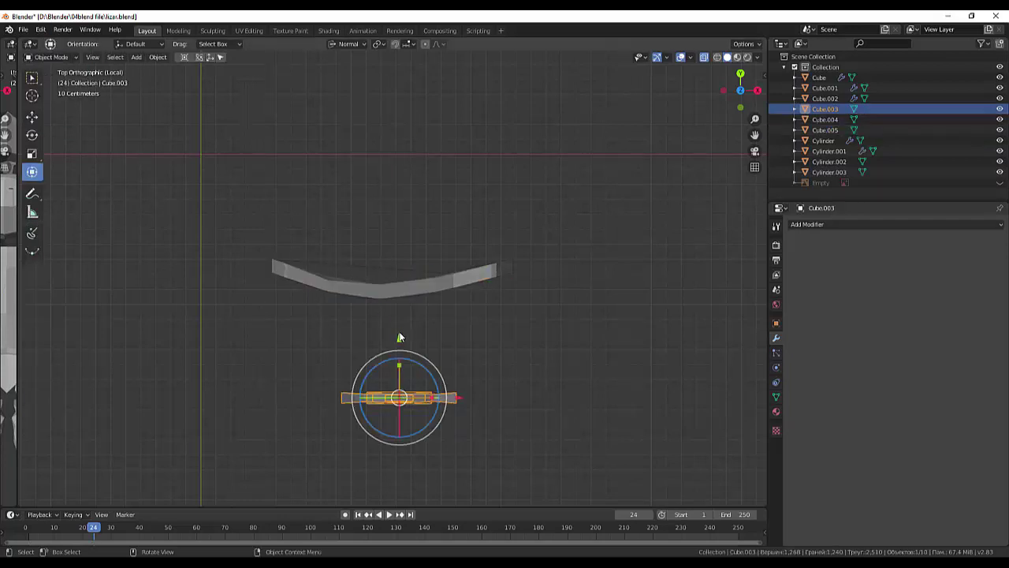
{"action": "key", "text": "g"}
{"action": "key", "text": "y"}
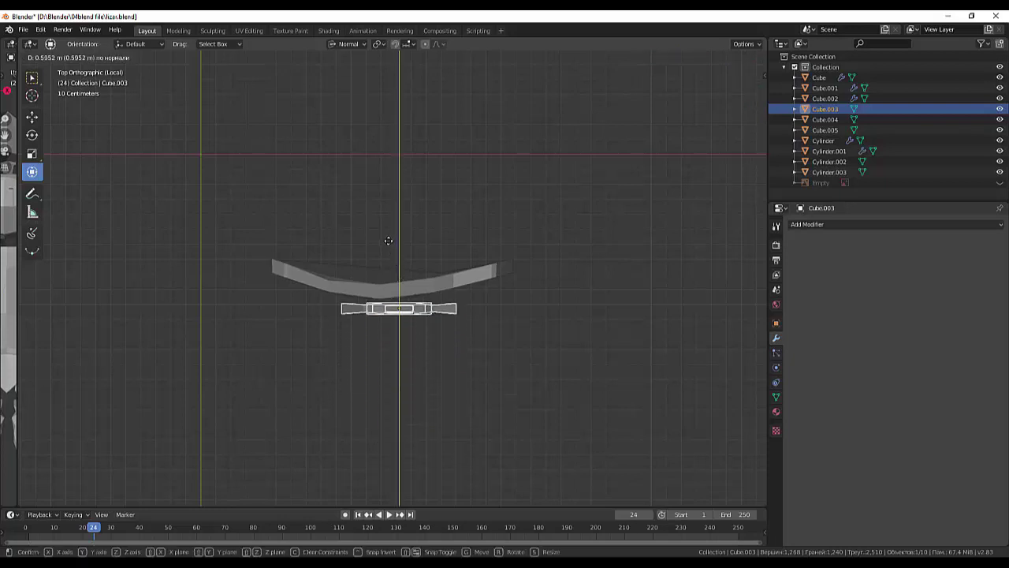
{"action": "left_click", "coordinate": [387, 241]}
{"action": "key", "text": "g"}
{"action": "key", "text": "x"}
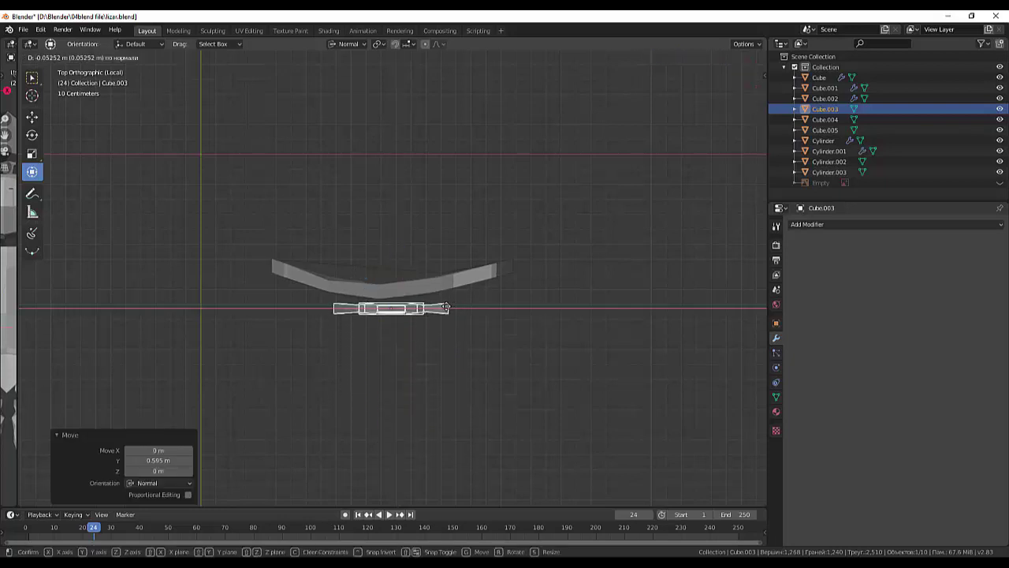
{"action": "left_click", "coordinate": [444, 380]}
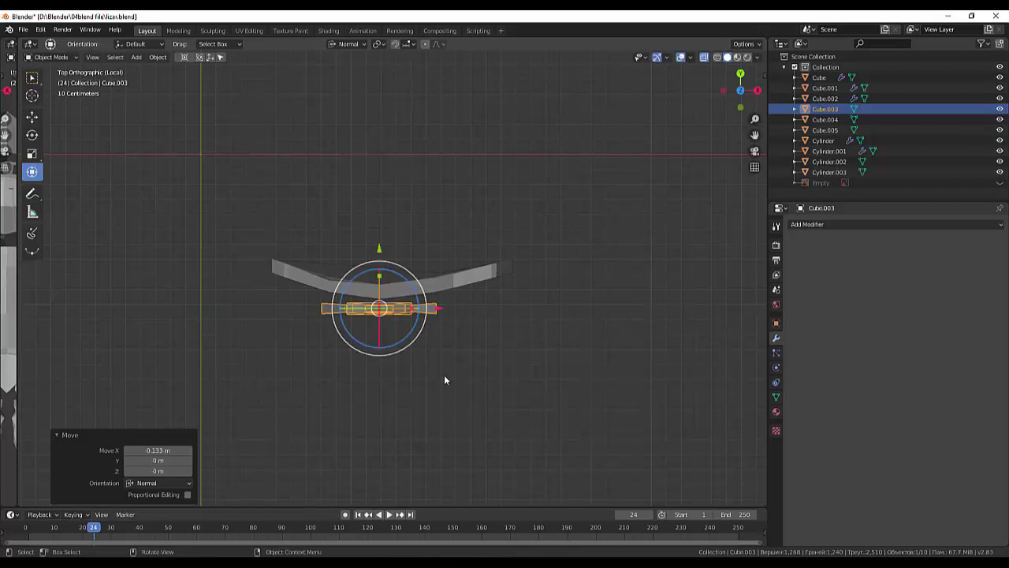
{"action": "left_click", "coordinate": [444, 377]}
- Reselect the cross and nudge it slightly with a proportional-falloff grab
{"action": "scroll", "coordinate": [473, 358], "scroll_direction": "up", "scroll_amount": 2}
{"action": "scroll", "coordinate": [473, 358], "scroll_direction": "up", "scroll_amount": 1}
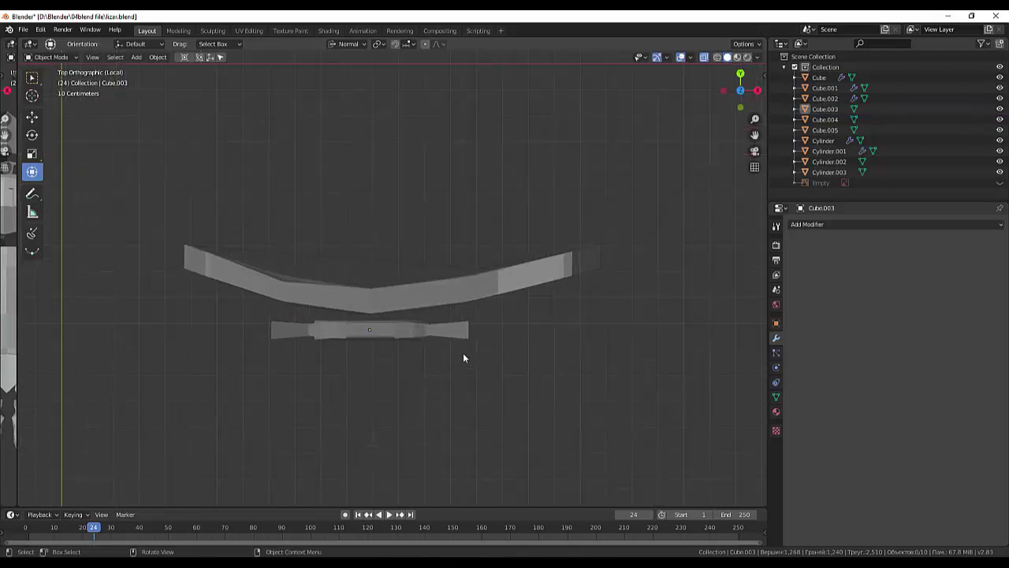
{"action": "left_click", "coordinate": [378, 333]}
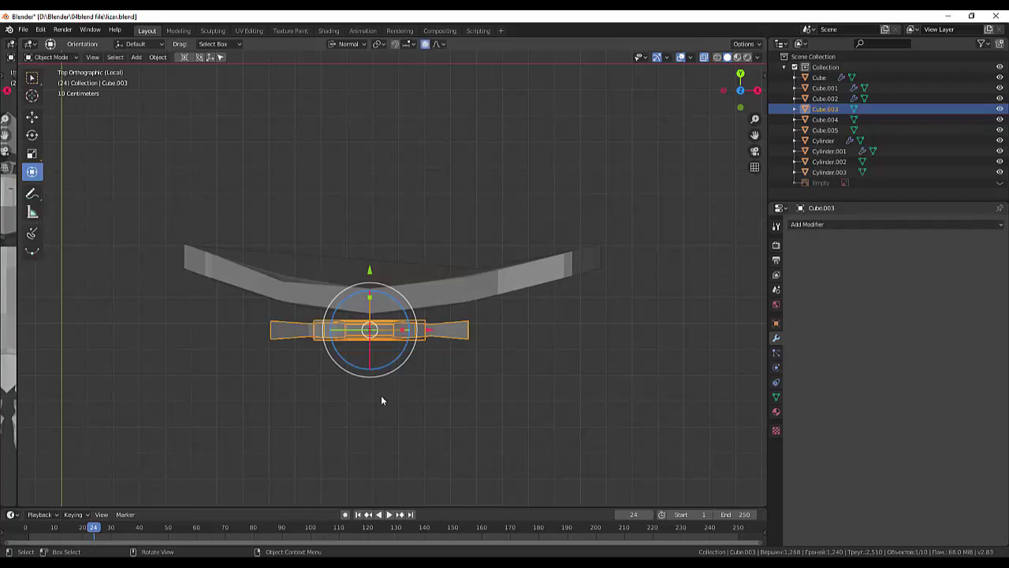
{"action": "scroll", "coordinate": [384, 393], "scroll_direction": "up", "scroll_amount": 2}
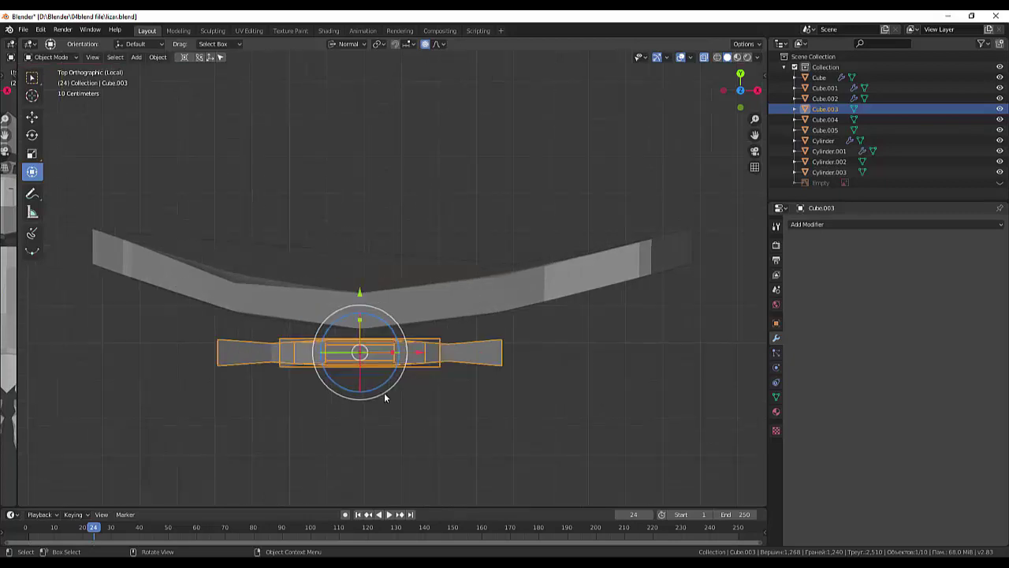
{"action": "scroll", "coordinate": [384, 392], "scroll_direction": "down", "scroll_amount": 1}
{"action": "scroll", "coordinate": [383, 392], "scroll_direction": "down", "scroll_amount": 1}
{"action": "key", "text": "g"}
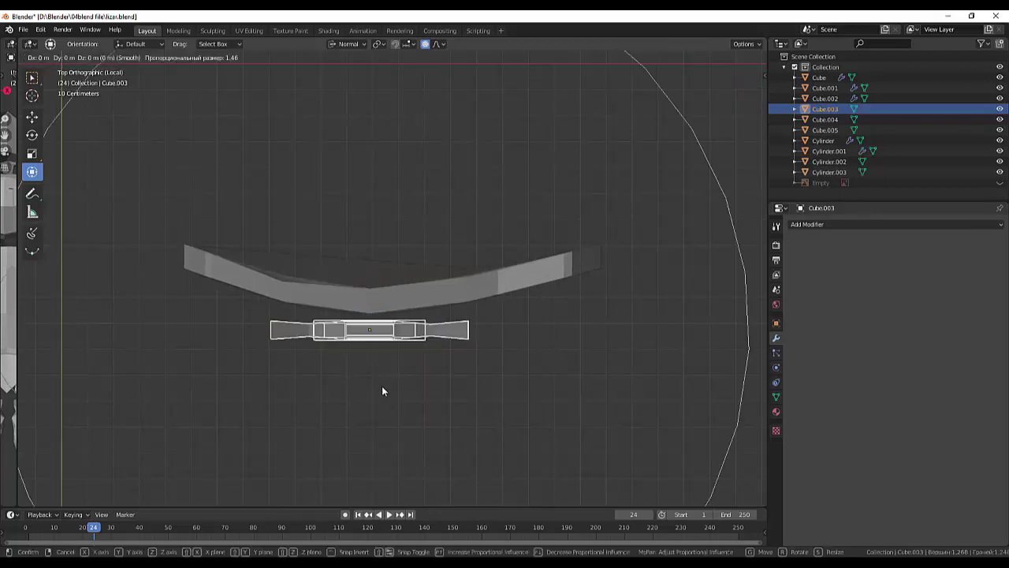
{"action": "scroll", "coordinate": [381, 388], "scroll_direction": "down", "scroll_amount": 2}
{"action": "scroll", "coordinate": [382, 387], "scroll_direction": "up", "scroll_amount": 7}
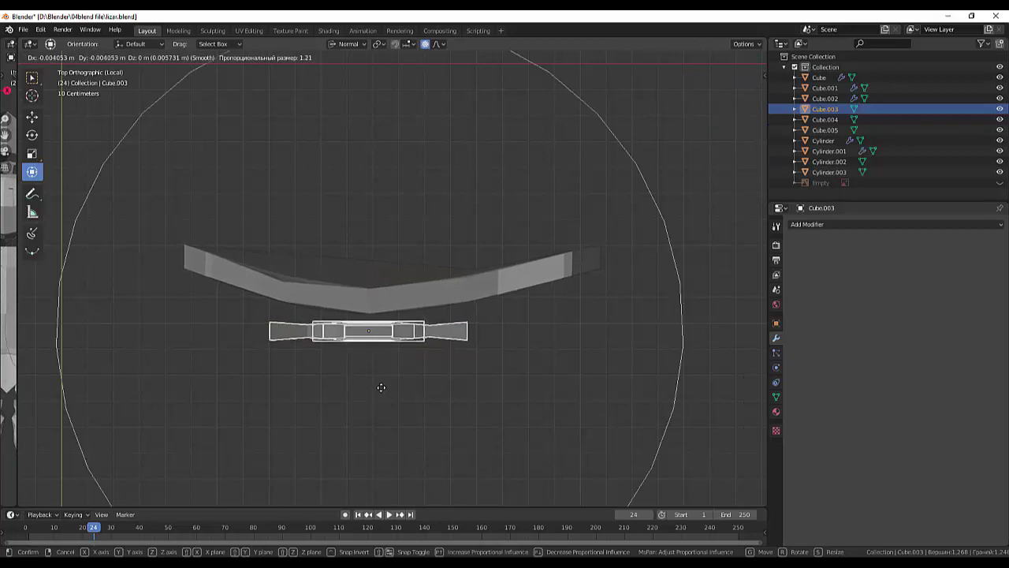
{"action": "scroll", "coordinate": [380, 388], "scroll_direction": "up", "scroll_amount": 6}
{"action": "scroll", "coordinate": [380, 388], "scroll_direction": "up", "scroll_amount": 1}
{"action": "scroll", "coordinate": [381, 399], "scroll_direction": "up", "scroll_amount": 1}
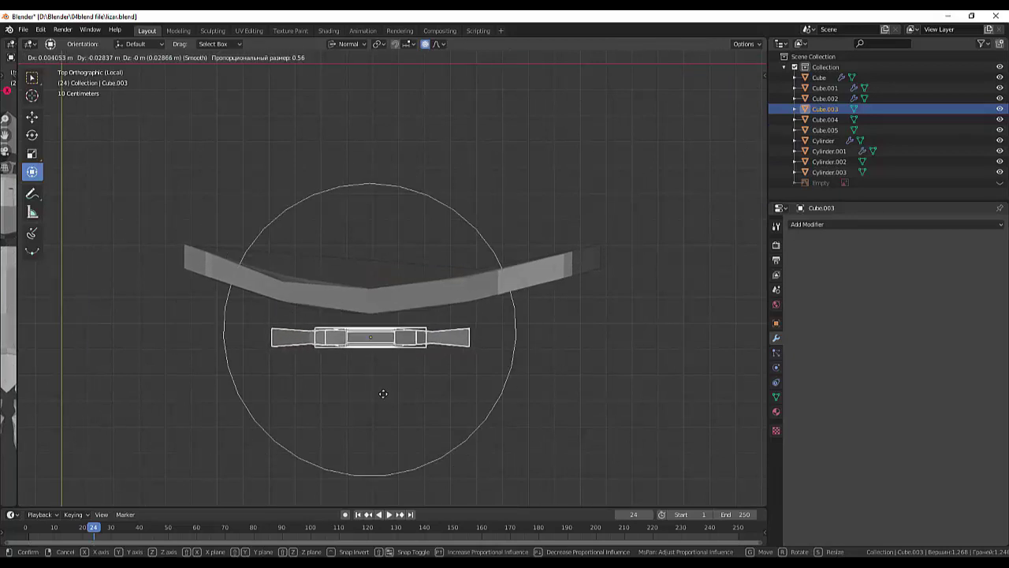
{"action": "left_click", "coordinate": [381, 393]}
{"action": "left_click", "coordinate": [456, 399]}
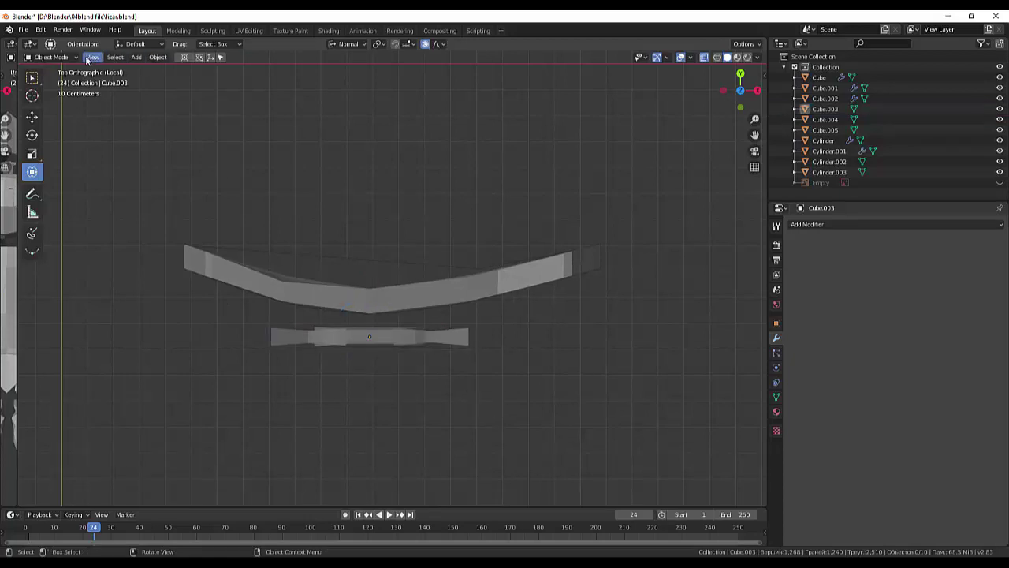
- Enter Edit Mode on the cross and view its front in perspective
{"action": "left_click", "coordinate": [49, 58]}
{"action": "left_click", "coordinate": [52, 81]}
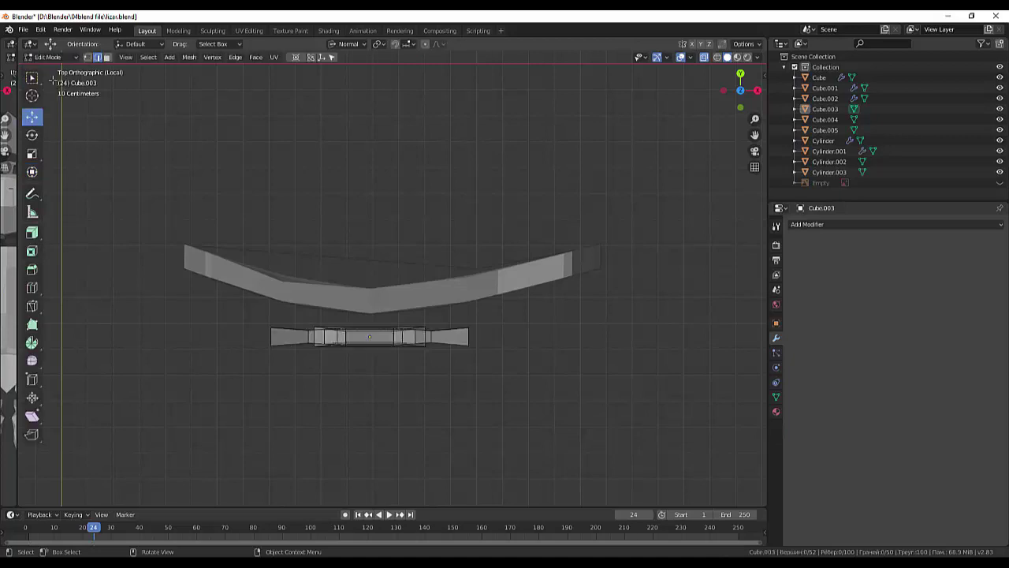
{"action": "key", "text": "KP_5"}
{"action": "mouse_move", "coordinate": [442, 385]}
{"action": "middle_mouse_down"}
{"action": "mouse_move", "coordinate": [444, 340]}
{"action": "mouse_move", "coordinate": [417, 307]}
{"action": "mouse_move", "coordinate": [390, 302]}
{"action": "middle_mouse_up"}
{"action": "scroll", "coordinate": [441, 338], "scroll_direction": "down", "scroll_amount": 4}
{"action": "left_click", "coordinate": [388, 301]}
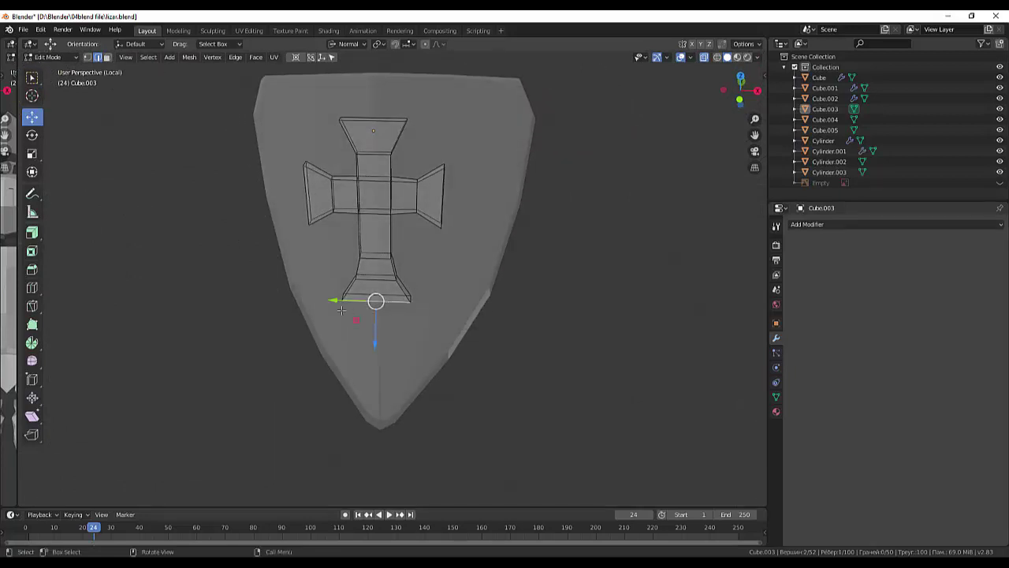
- Add a vertical loop cut down the cross centre and select the central strip
{"action": "key", "text": "ctrl+r"}
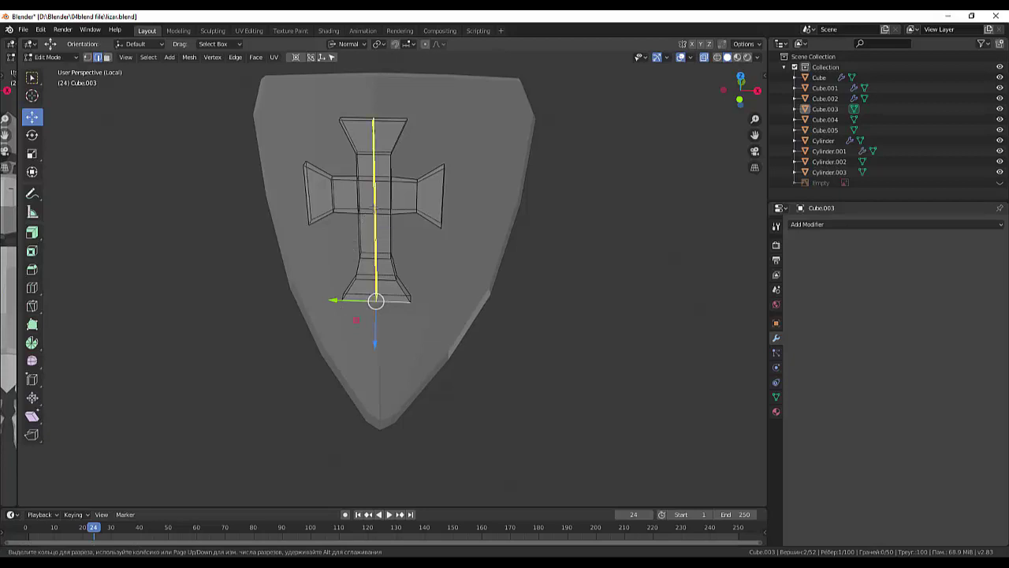
{"action": "left_click", "coordinate": [374, 206]}
{"action": "left_click", "coordinate": [374, 207]}
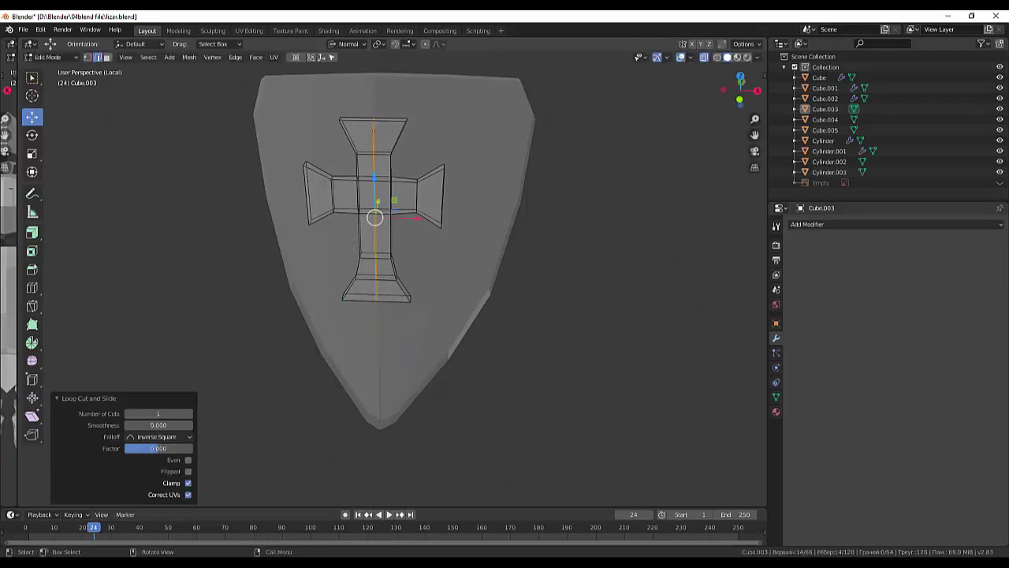
{"action": "left_click", "coordinate": [369, 207]}
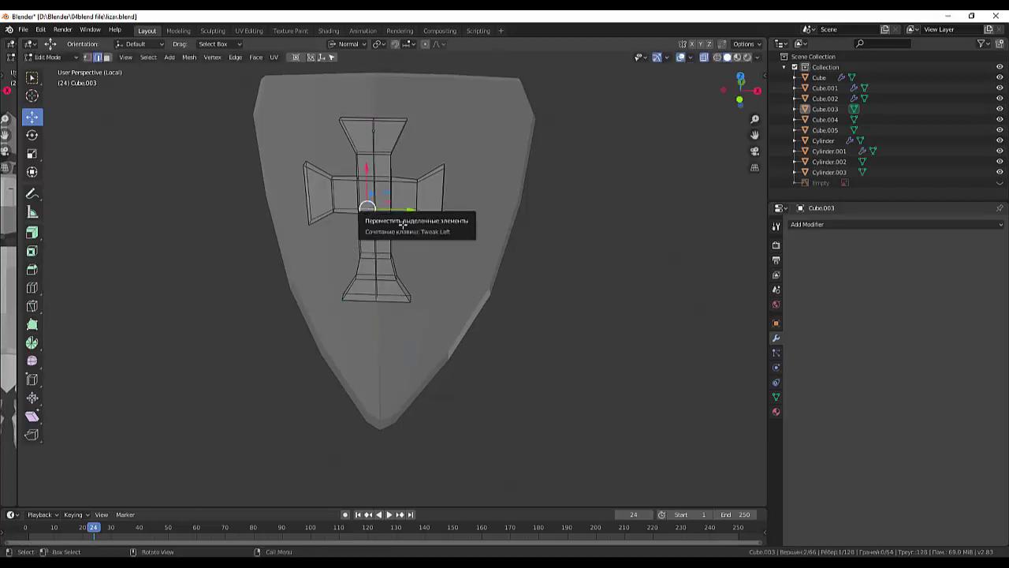
{"action": "left_click", "coordinate": [506, 282]}
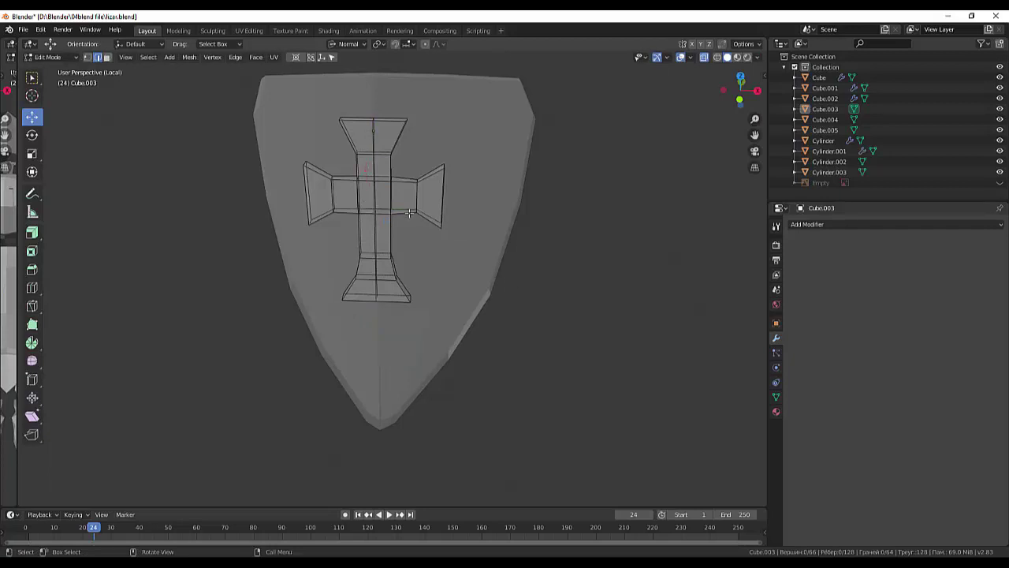
{"action": "mouse_move", "coordinate": [412, 215]}
{"action": "middle_mouse_down"}
{"action": "mouse_move", "coordinate": [420, 285]}
{"action": "mouse_move", "coordinate": [382, 264]}
{"action": "mouse_move", "coordinate": [406, 223]}
{"action": "middle_mouse_up"}
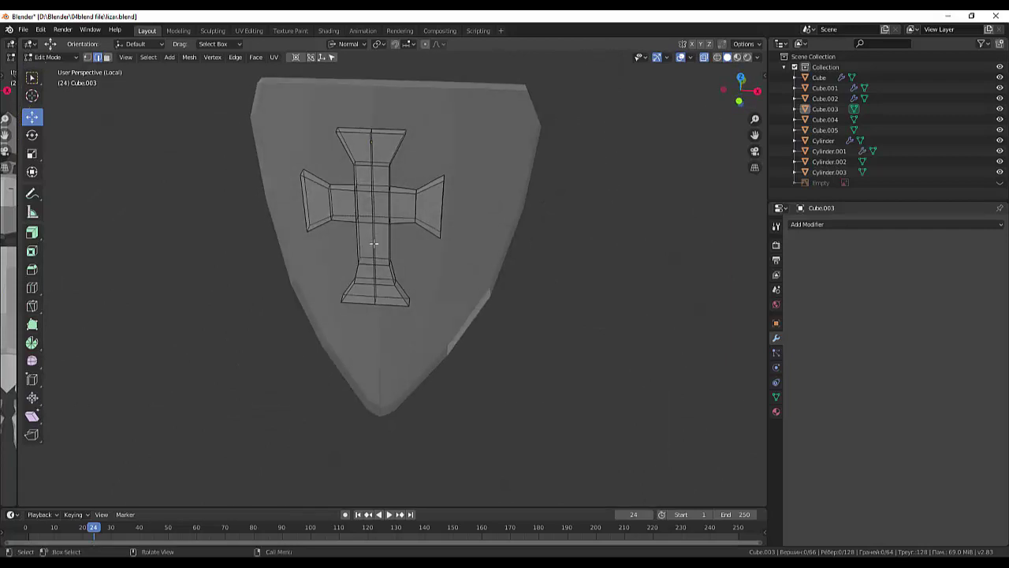
{"action": "left_click", "coordinate": [374, 244]}
{"action": "middle_click_drag", "start_coordinate": [493, 254], "coordinate": [499, 315]}
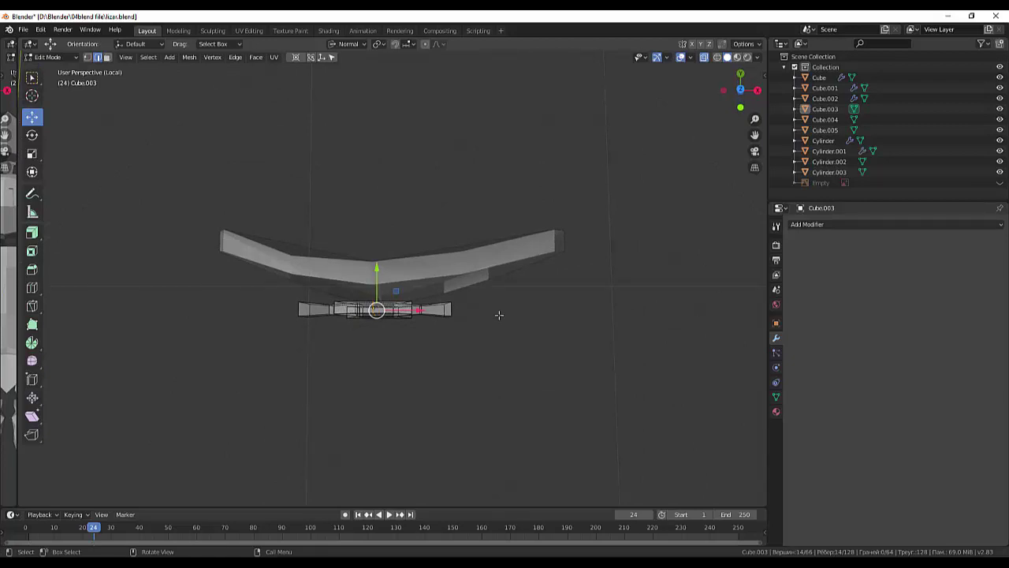
- In top view, move the centre strip and proportionally bend the cross along Y
{"action": "key", "text": "KP_7"}
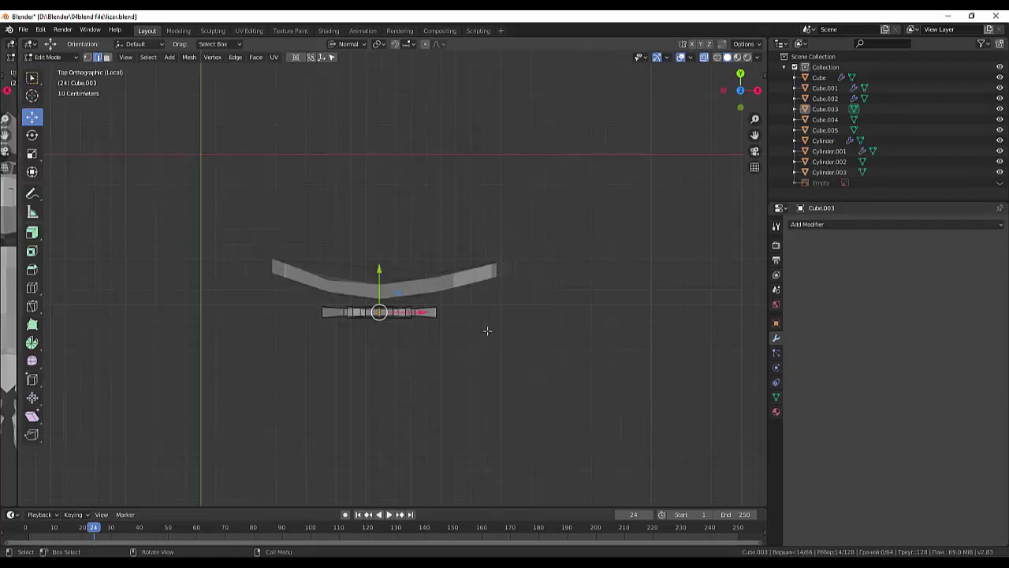
{"action": "key", "text": "g"}
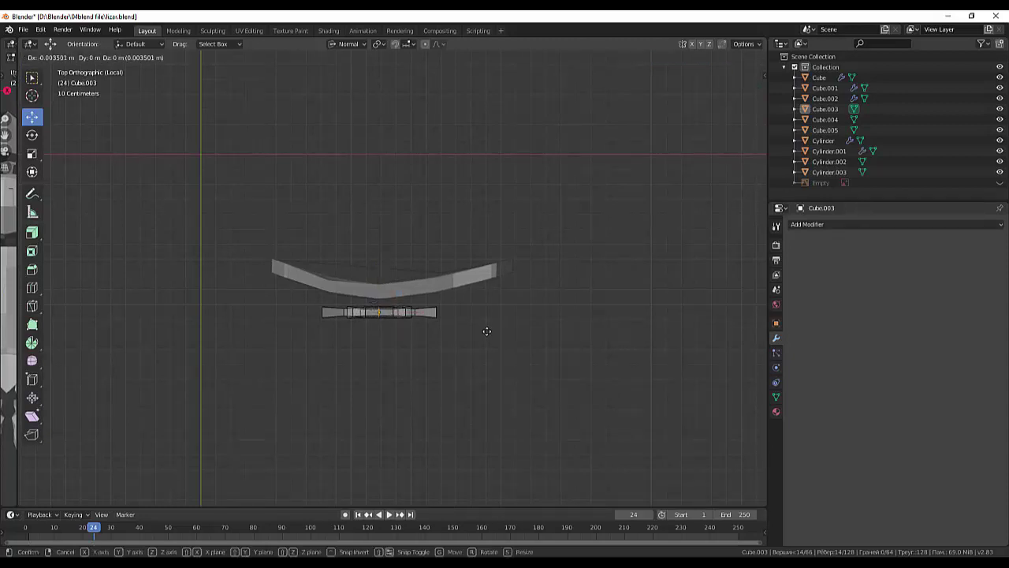
{"action": "left_click", "coordinate": [487, 332]}
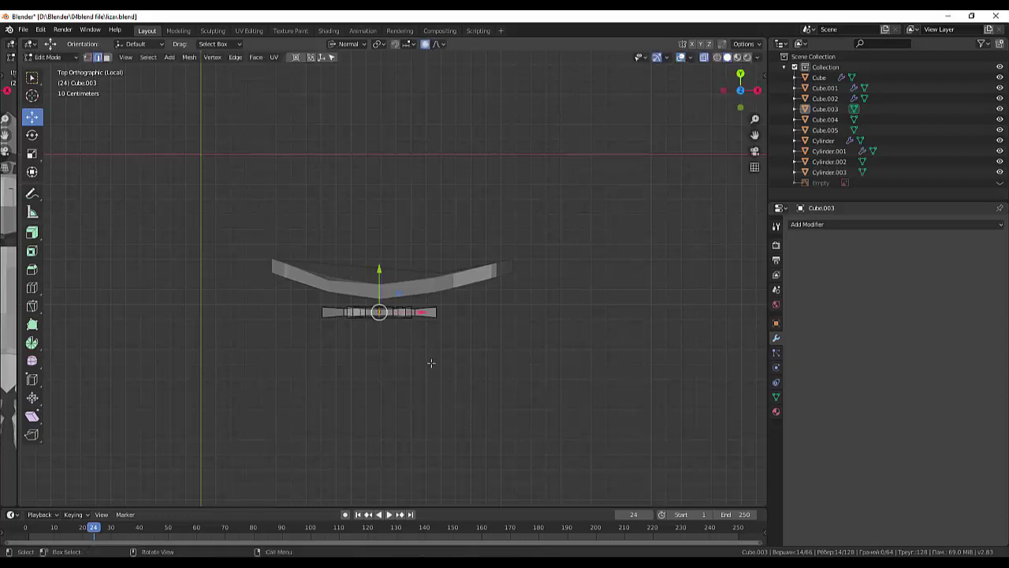
{"action": "key", "text": "g"}
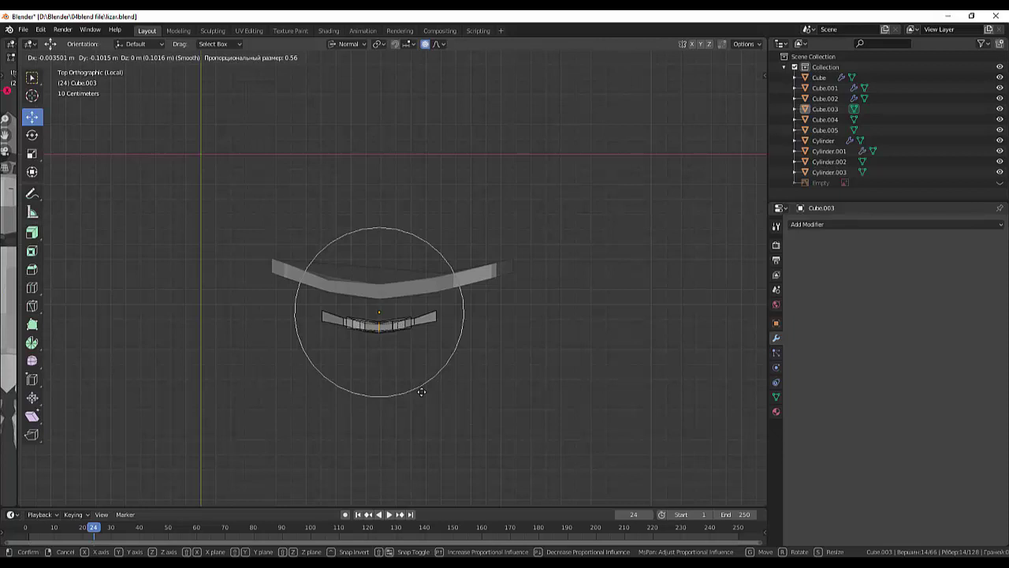
{"action": "key", "text": "y"}
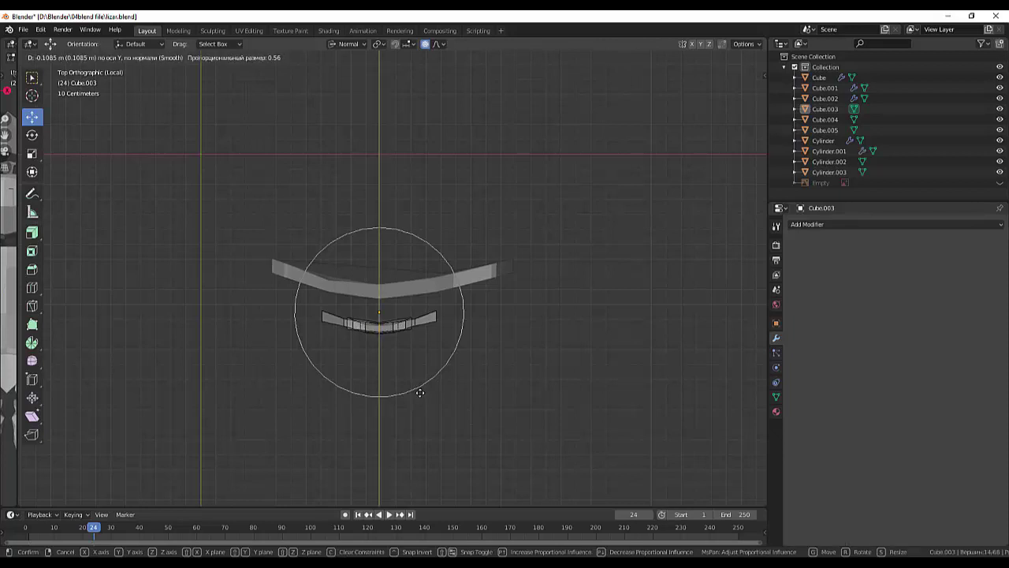
{"action": "left_click", "coordinate": [420, 391]}
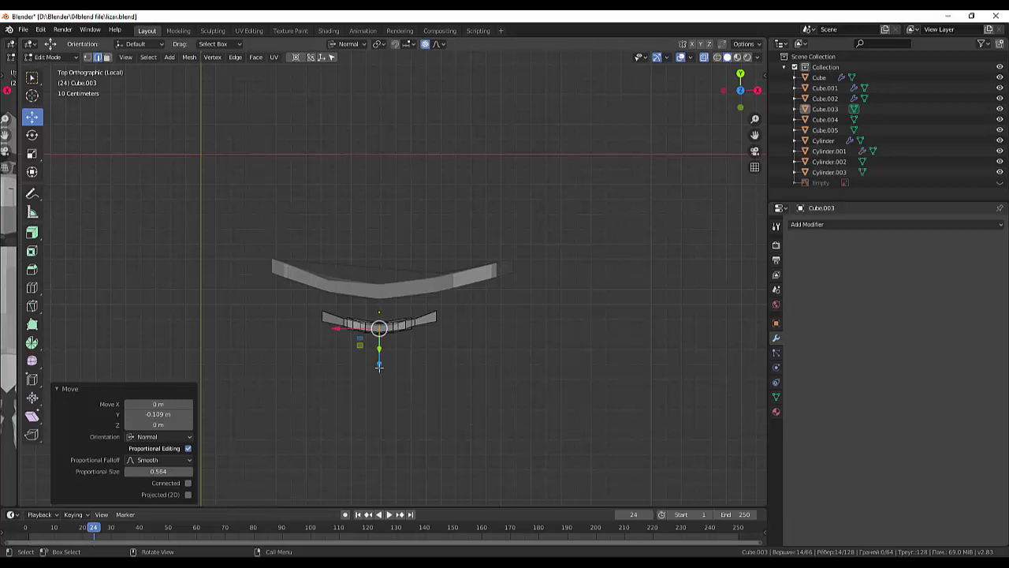
- Push the cross along Z with falloff, then turn proportional editing off
{"action": "key", "text": "g"}
{"action": "key", "text": "z"}
{"action": "key", "text": "z"}
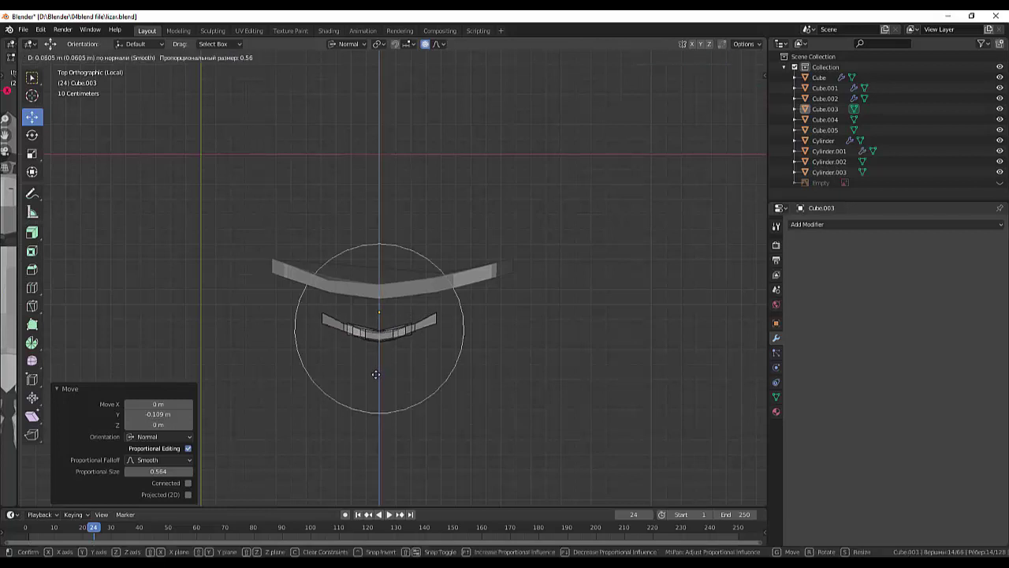
{"action": "left_click", "coordinate": [378, 370]}
{"action": "left_click", "coordinate": [539, 398]}
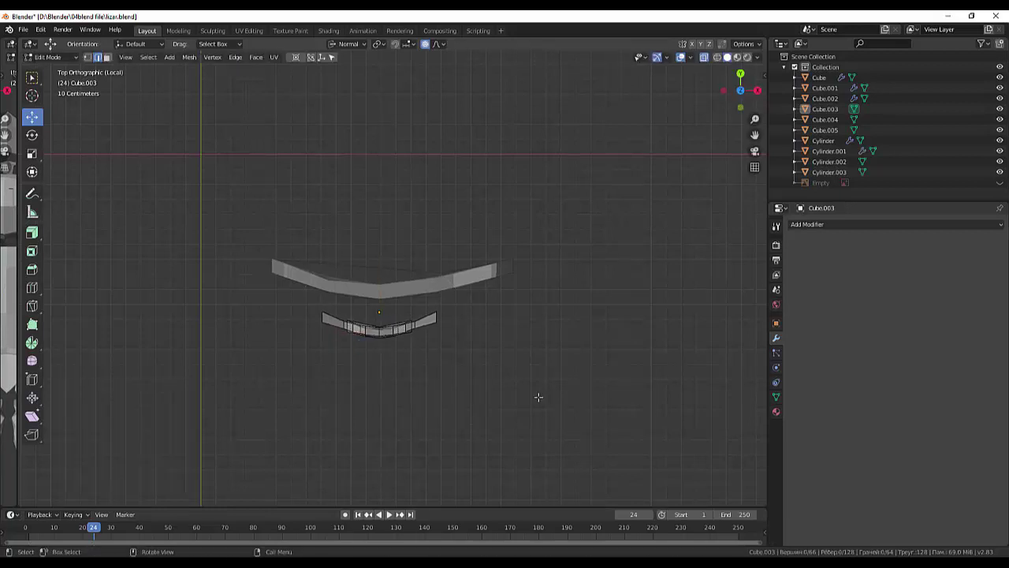
{"action": "scroll", "coordinate": [428, 377], "scroll_direction": "up", "scroll_amount": 2}
{"action": "scroll", "coordinate": [461, 362], "scroll_direction": "up", "scroll_amount": 1}
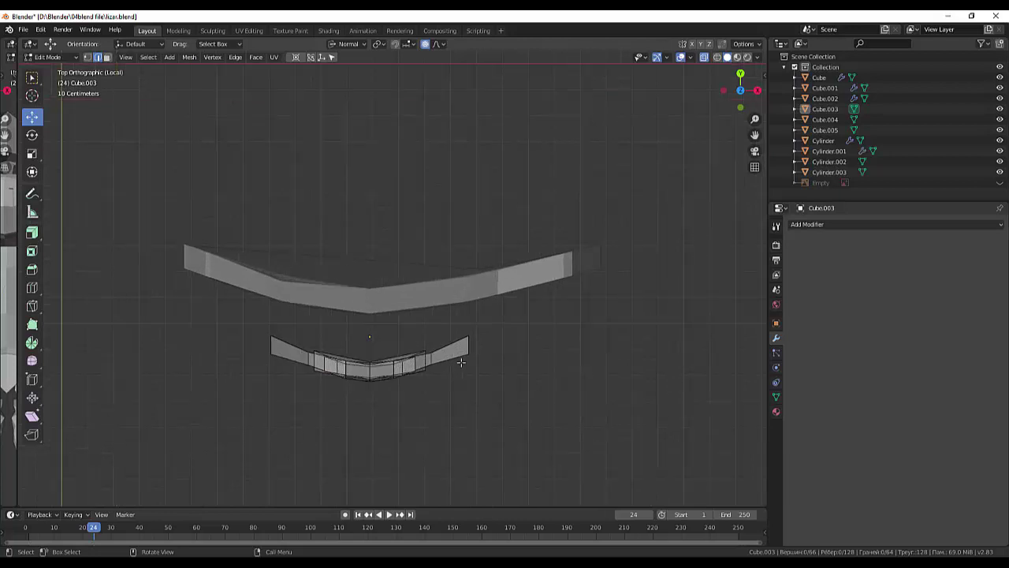
{"action": "left_click", "coordinate": [425, 44]}
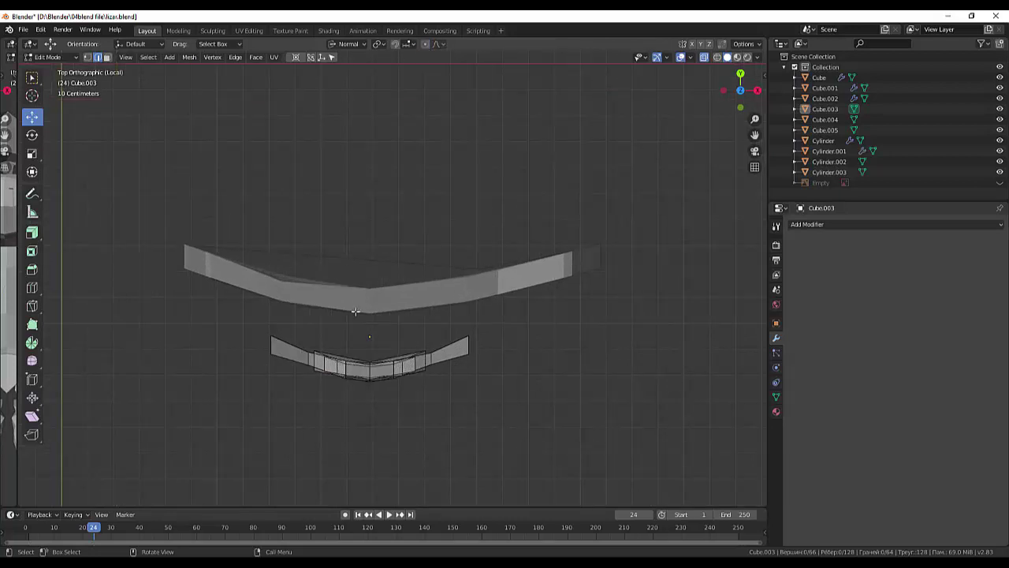
{"action": "left_click", "coordinate": [369, 376]}
{"action": "left_click", "coordinate": [460, 411]}
{"action": "left_click", "coordinate": [47, 58]}
- Box-select the cross, then in Edit Mode Alt+S it 0.2006 m with falloff to hug the shield
{"action": "left_click", "coordinate": [53, 70]}
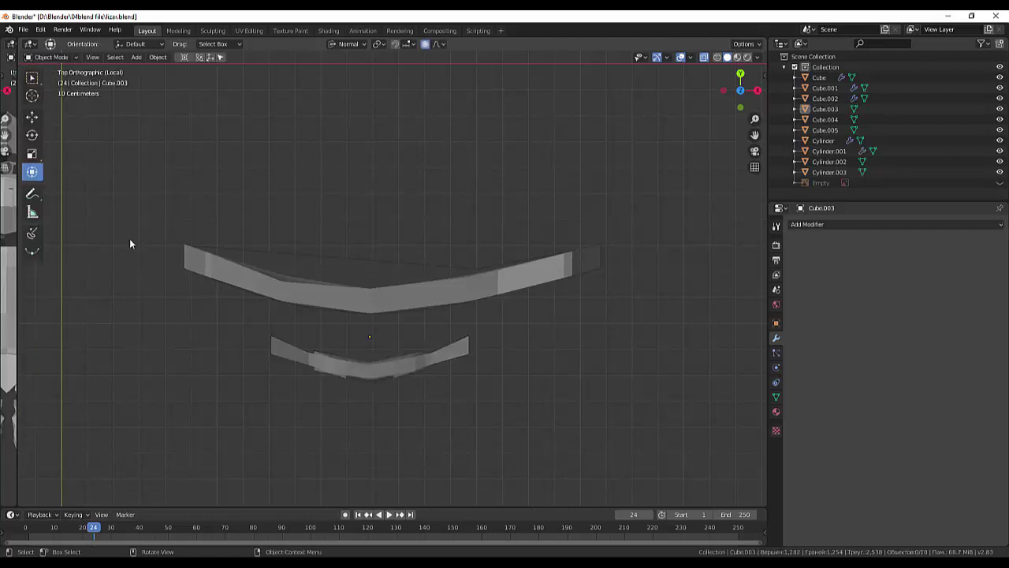
{"action": "mouse_move", "coordinate": [239, 323]}
{"action": "left_mouse_down"}
{"action": "mouse_move", "coordinate": [381, 382]}
{"action": "mouse_move", "coordinate": [508, 401]}
{"action": "left_mouse_up"}
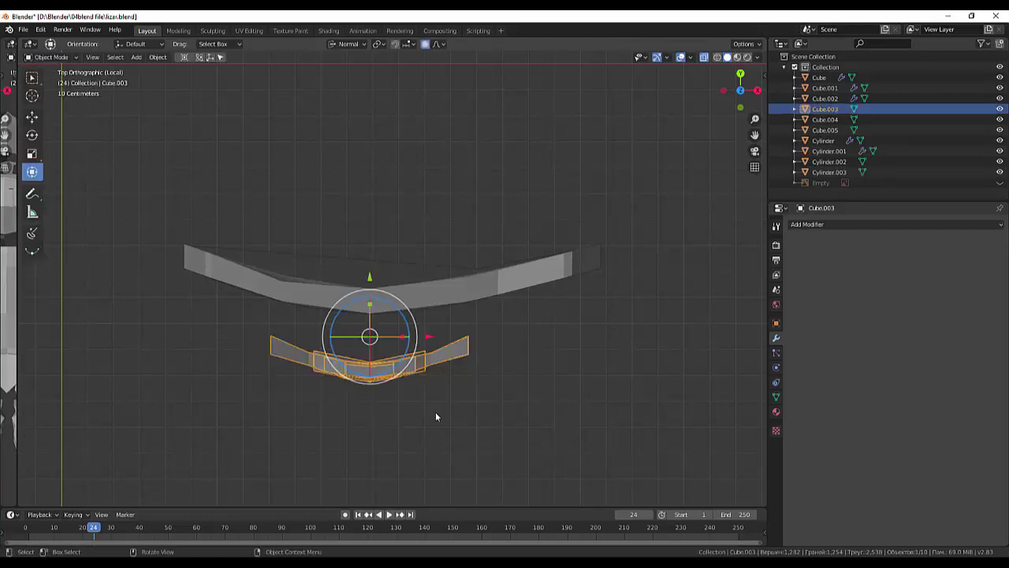
{"action": "key", "text": "Tab"}
{"action": "key", "text": "alt+s"}
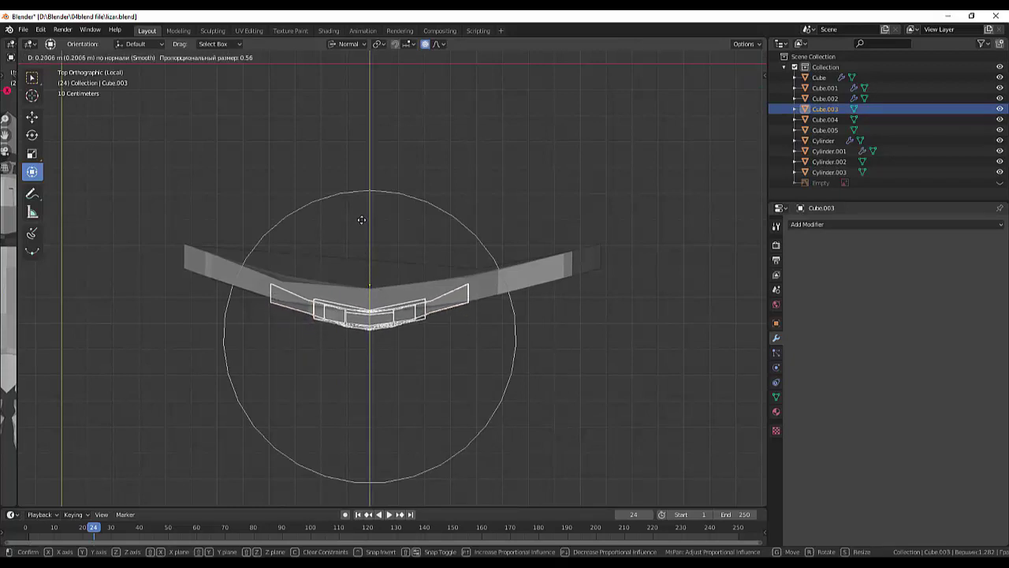
{"action": "left_click", "coordinate": [361, 220]}
{"action": "left_click", "coordinate": [538, 381]}
{"action": "mouse_move", "coordinate": [532, 384]}
{"action": "middle_mouse_down"}
{"action": "mouse_move", "coordinate": [515, 303]}
{"action": "mouse_move", "coordinate": [493, 309]}
{"action": "mouse_move", "coordinate": [482, 275]}
{"action": "mouse_move", "coordinate": [386, 287]}
{"action": "mouse_move", "coordinate": [379, 333]}
{"action": "mouse_move", "coordinate": [417, 367]}
{"action": "mouse_move", "coordinate": [534, 318]}
{"action": "mouse_move", "coordinate": [533, 284]}
{"action": "mouse_move", "coordinate": [493, 277]}
{"action": "mouse_move", "coordinate": [505, 286]}
{"action": "middle_mouse_up"}
{"action": "scroll", "coordinate": [489, 299], "scroll_direction": "down", "scroll_amount": 4}
{"action": "middle_click_drag", "start_coordinate": [618, 351], "coordinate": [601, 349]}
- Unhide the reference Empty in the Outliner and drag out a second 3D viewport of the knight
{"action": "scroll", "coordinate": [601, 348], "scroll_direction": "down", "scroll_amount": 3}
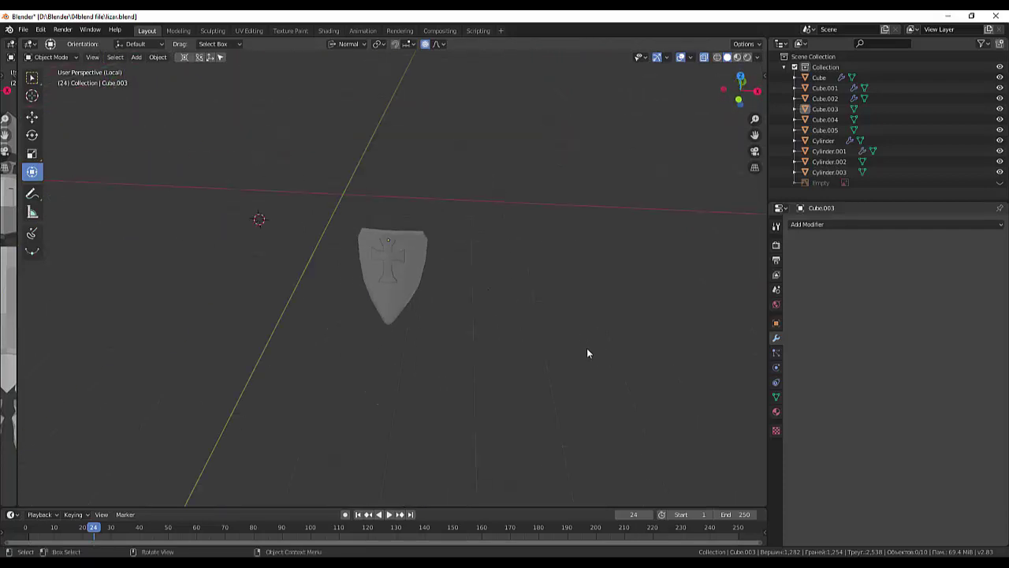
{"action": "scroll", "coordinate": [586, 350], "scroll_direction": "up", "scroll_amount": 2}
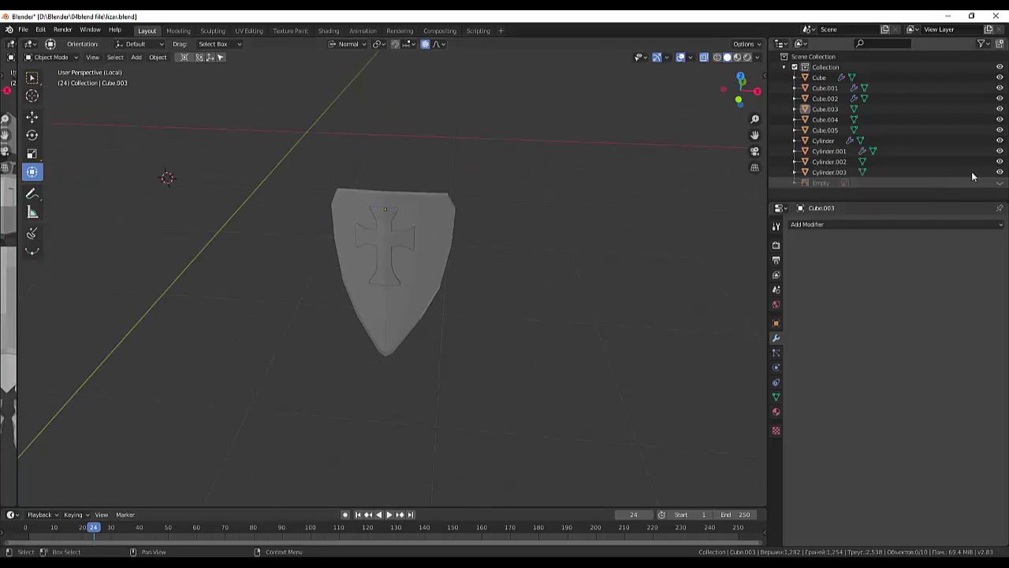
{"action": "left_click", "coordinate": [1000, 183]}
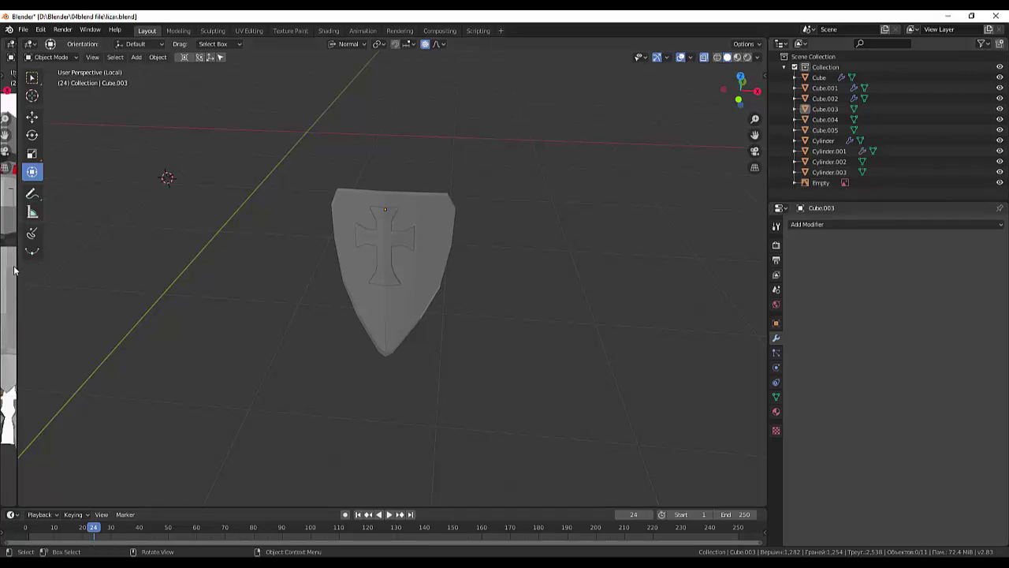
{"action": "mouse_move", "coordinate": [16, 272]}
{"action": "left_mouse_down"}
{"action": "mouse_move", "coordinate": [566, 318]}
{"action": "mouse_move", "coordinate": [522, 326]}
{"action": "left_mouse_up"}
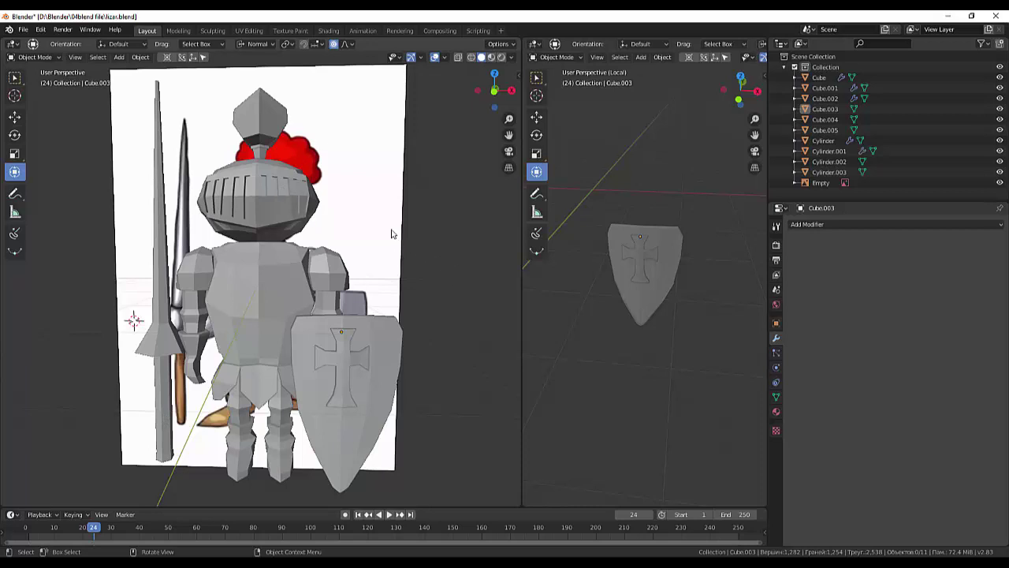
- Make the left area a Shader Editor, widen the 3D view, and exit Local View
{"action": "left_click", "coordinate": [18, 29]}
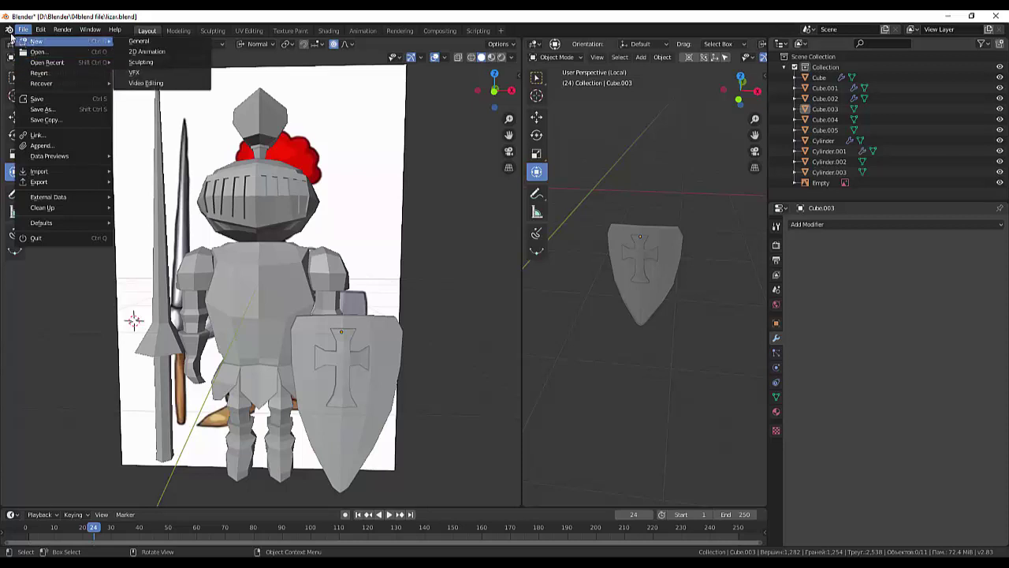
{"action": "key", "text": "Escape"}
{"action": "left_click", "coordinate": [13, 46]}
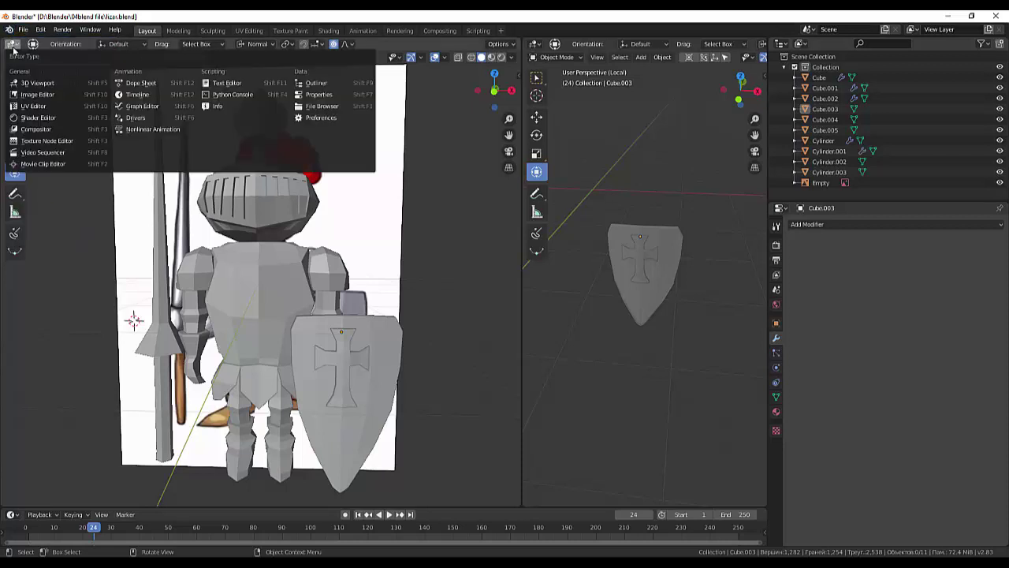
{"action": "left_click", "coordinate": [38, 119]}
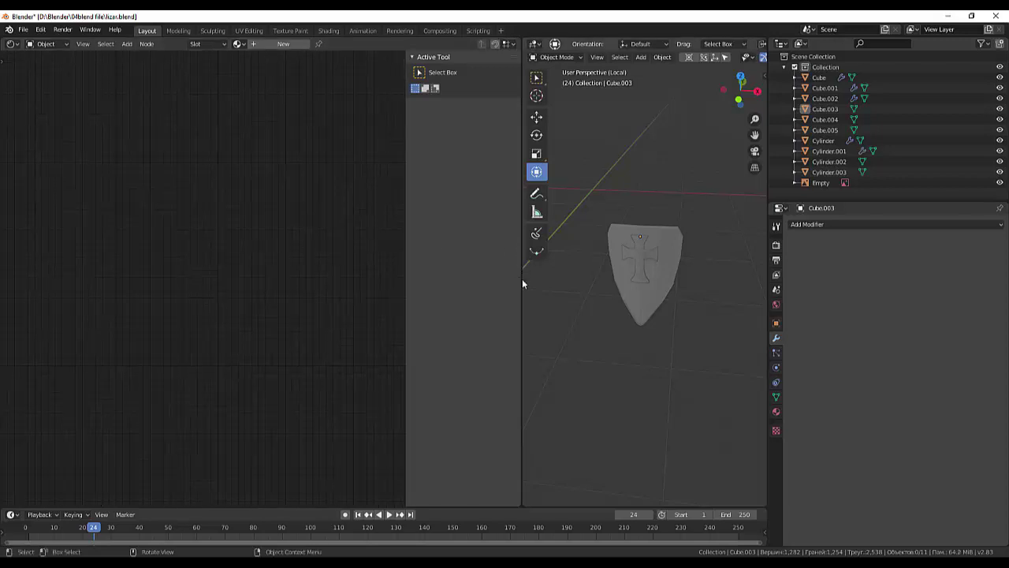
{"action": "mouse_move", "coordinate": [520, 279]}
{"action": "left_mouse_down"}
{"action": "mouse_move", "coordinate": [412, 279]}
{"action": "mouse_move", "coordinate": [421, 279]}
{"action": "left_mouse_up"}
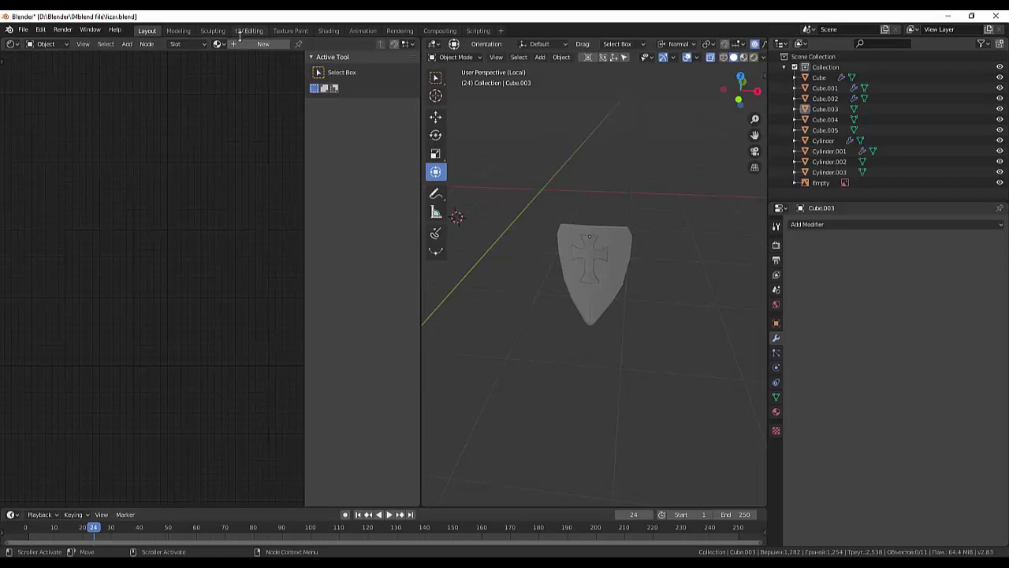
{"action": "left_click", "coordinate": [623, 285]}
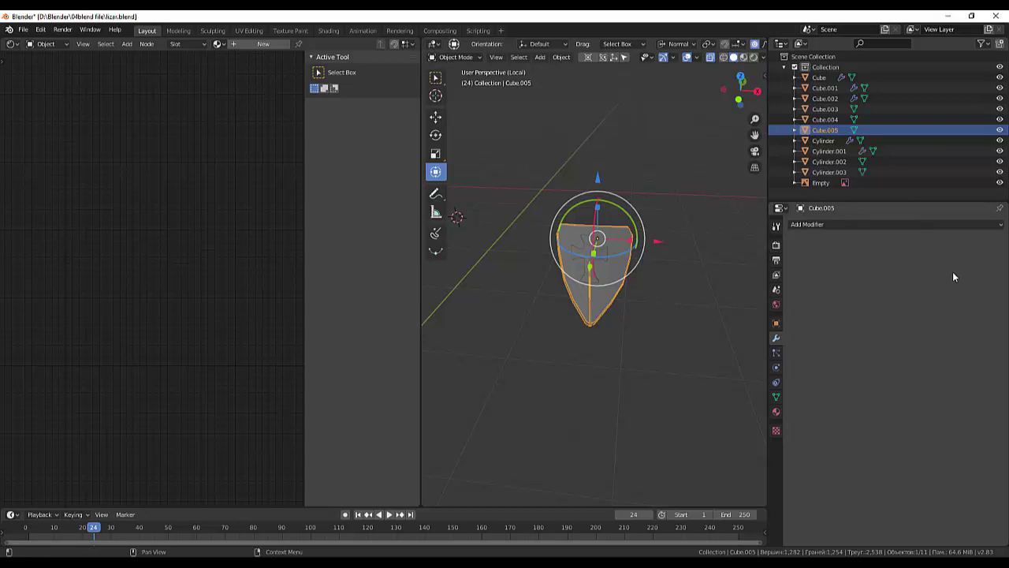
{"action": "left_click", "coordinate": [675, 341]}
{"action": "key", "text": "KP_Divide"}
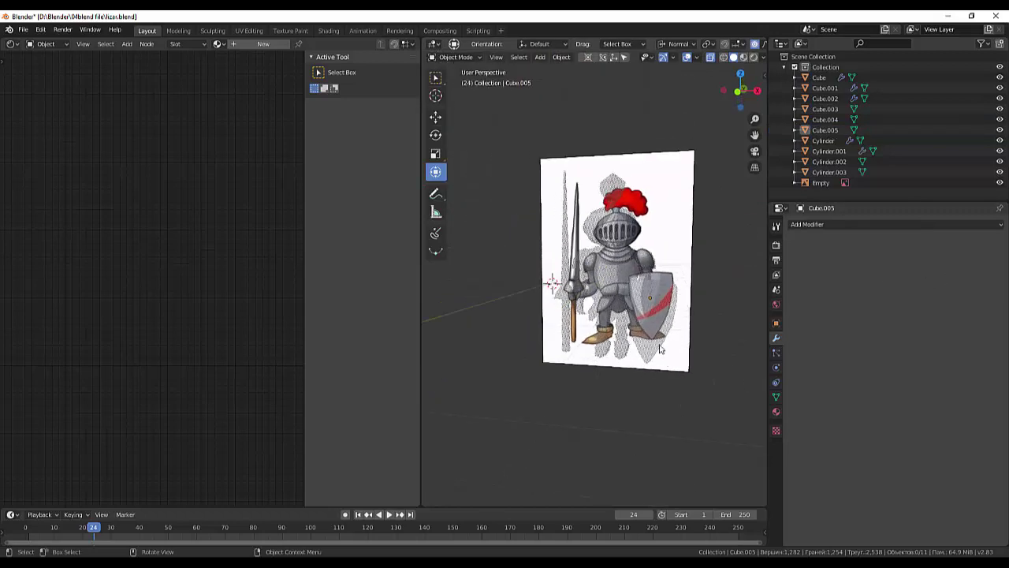
- Delete the reference image Empty from the Outliner
{"action": "left_click", "coordinate": [820, 182]}
{"action": "right_click", "coordinate": [820, 182]}
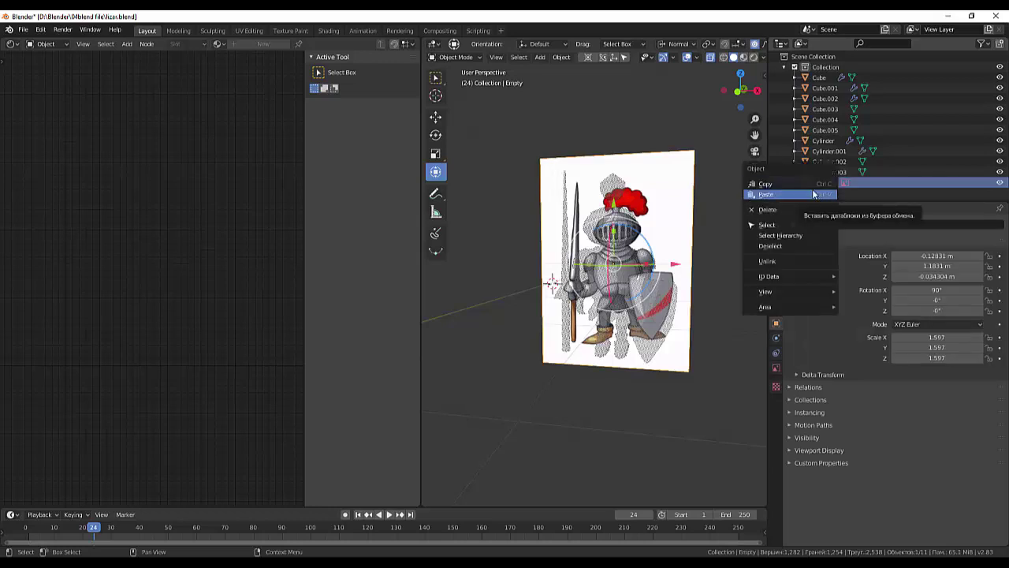
{"action": "left_click", "coordinate": [769, 209]}
{"action": "middle_click_drag", "start_coordinate": [703, 344], "coordinate": [667, 332]}
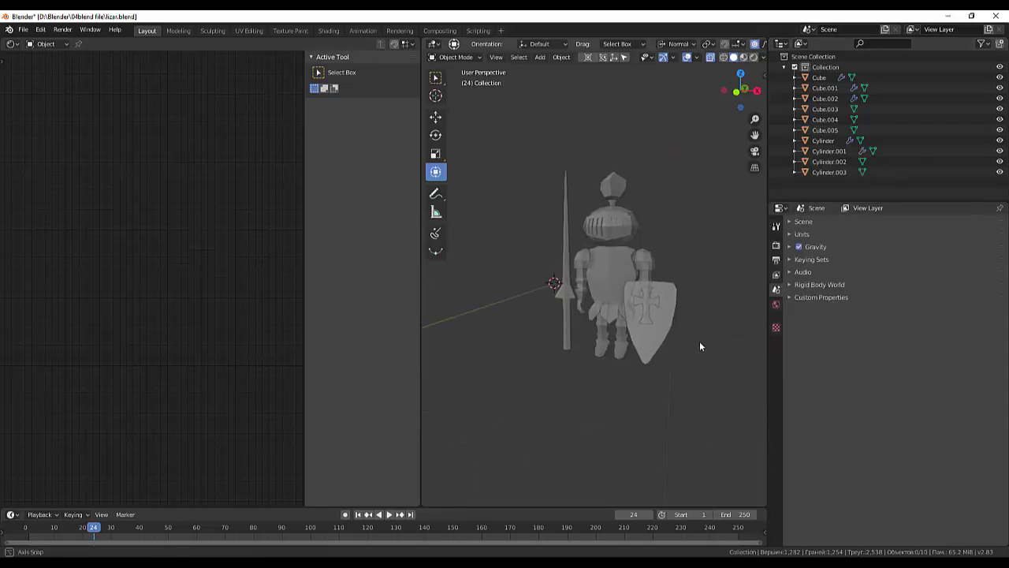
- Orbit and zoom in on the knight, selecting the shield and its raised cross
{"action": "left_click", "coordinate": [647, 316]}
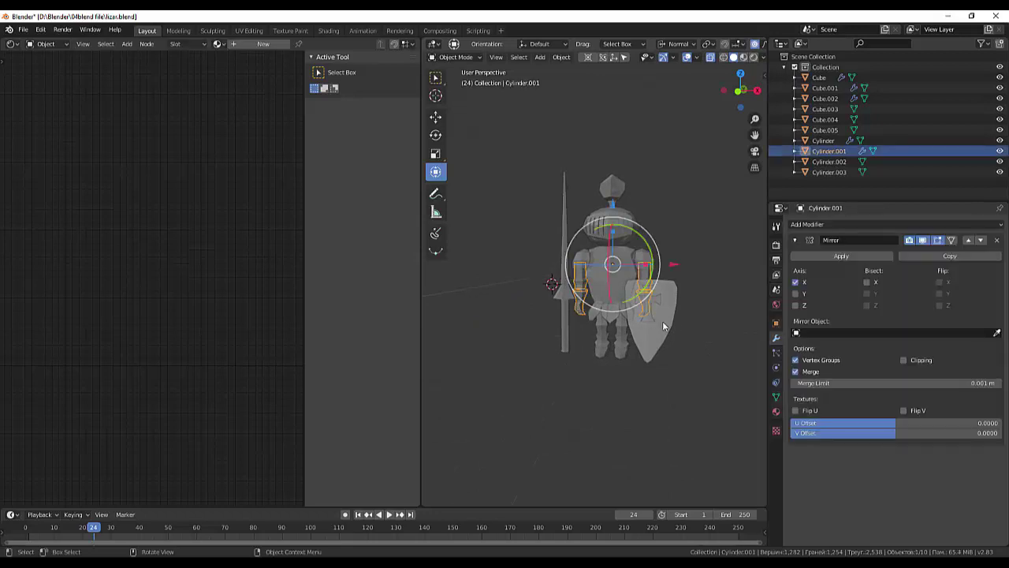
{"action": "left_click", "coordinate": [649, 320]}
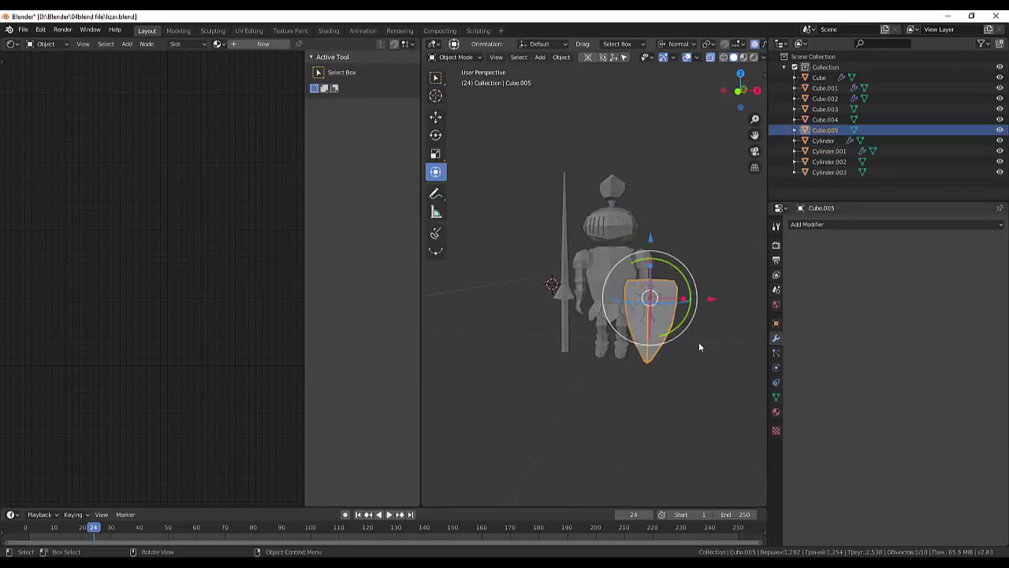
{"action": "middle_click_drag", "start_coordinate": [735, 347], "coordinate": [636, 372]}
{"action": "scroll", "coordinate": [635, 372], "scroll_direction": "up", "scroll_amount": 1}
{"action": "scroll", "coordinate": [635, 373], "scroll_direction": "up", "scroll_amount": 2}
{"action": "scroll", "coordinate": [649, 366], "scroll_direction": "up", "scroll_amount": 2}
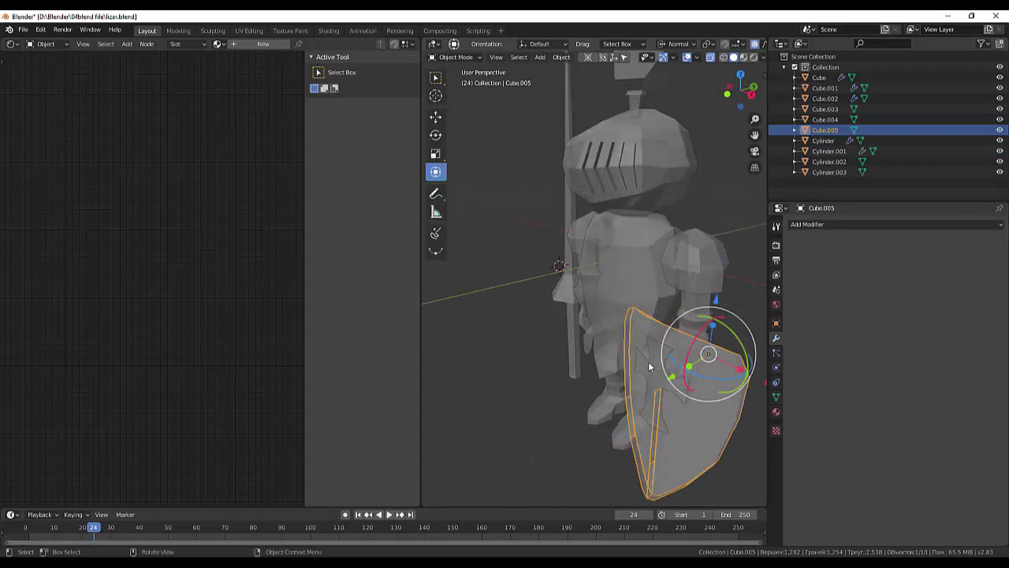
{"action": "left_click", "coordinate": [649, 366]}
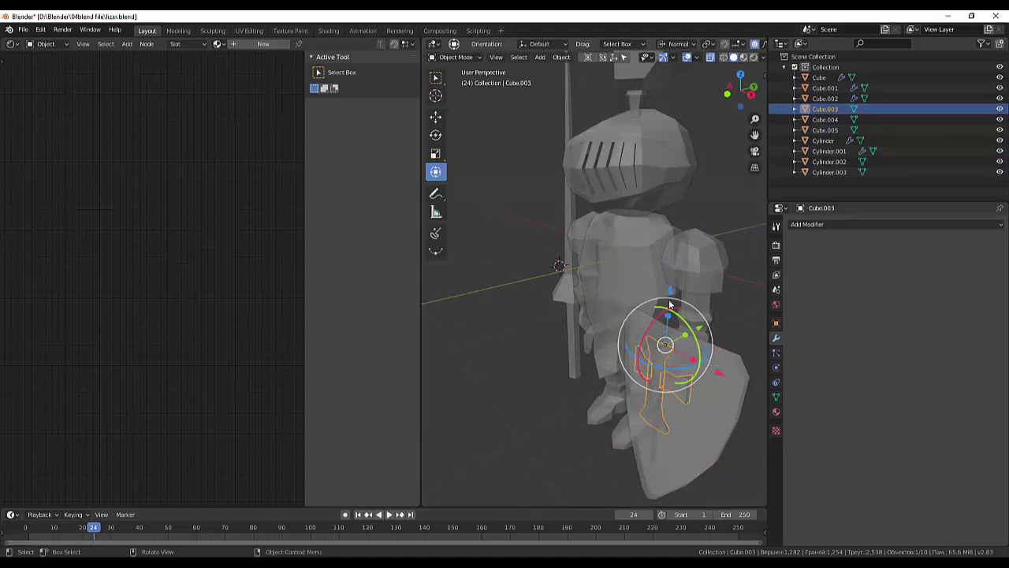